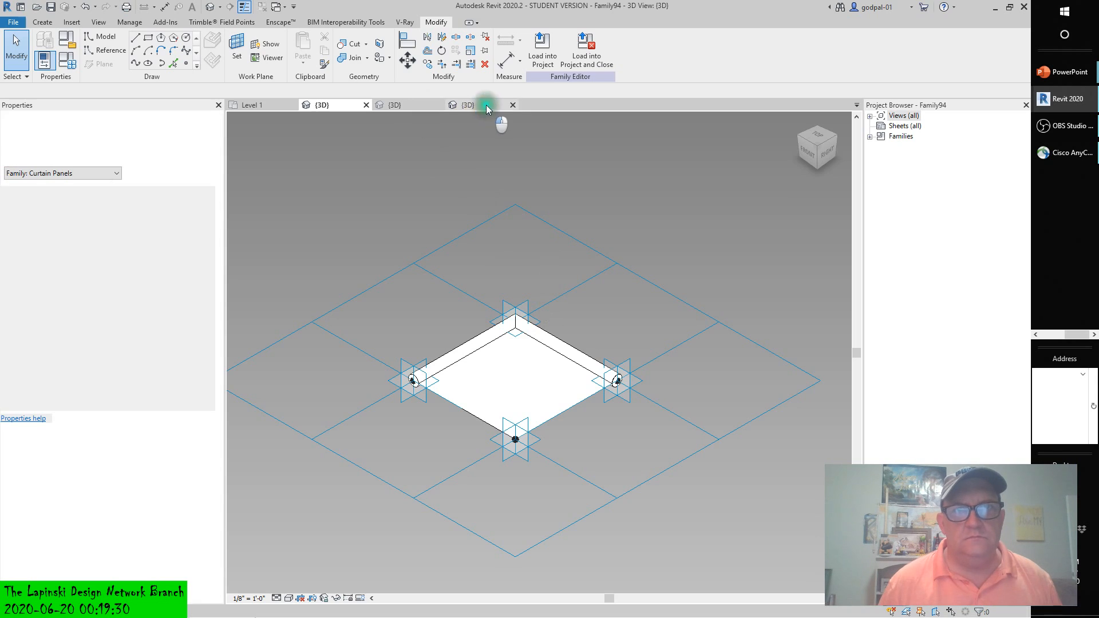
Switch to the c13-Limit-Panel-Project mass family and view the divided surface that takes the panels
scroll(531, 326, "down", 5)
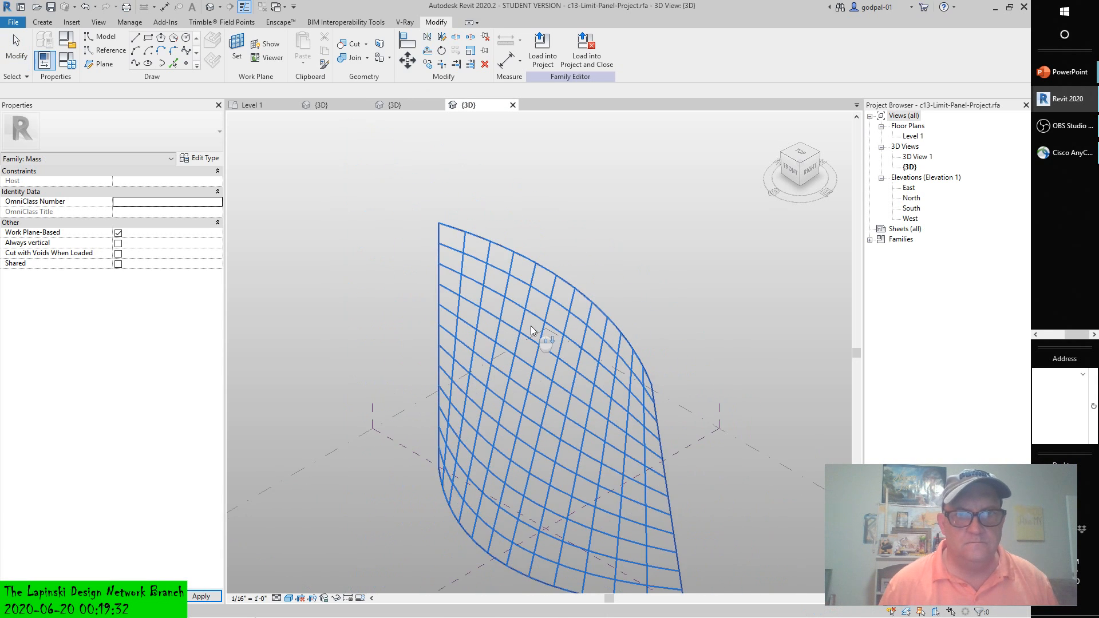
left_click(369, 369)
left_click(713, 254)
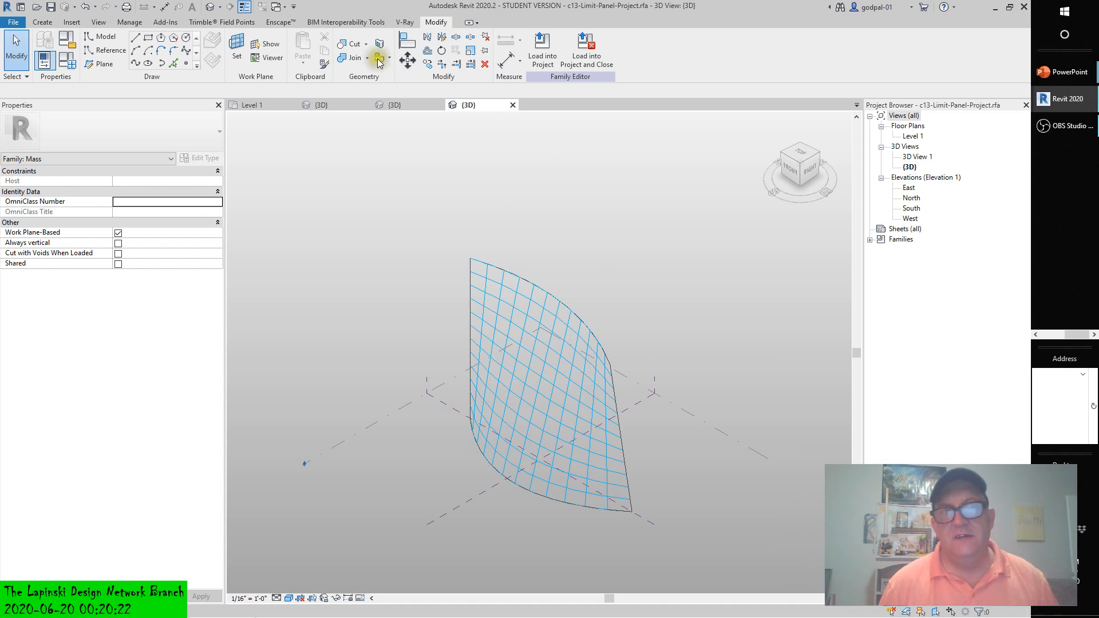
Return to the curtain panel family and check the tile pattern grid and the panel's edge lines
left_click(333, 104)
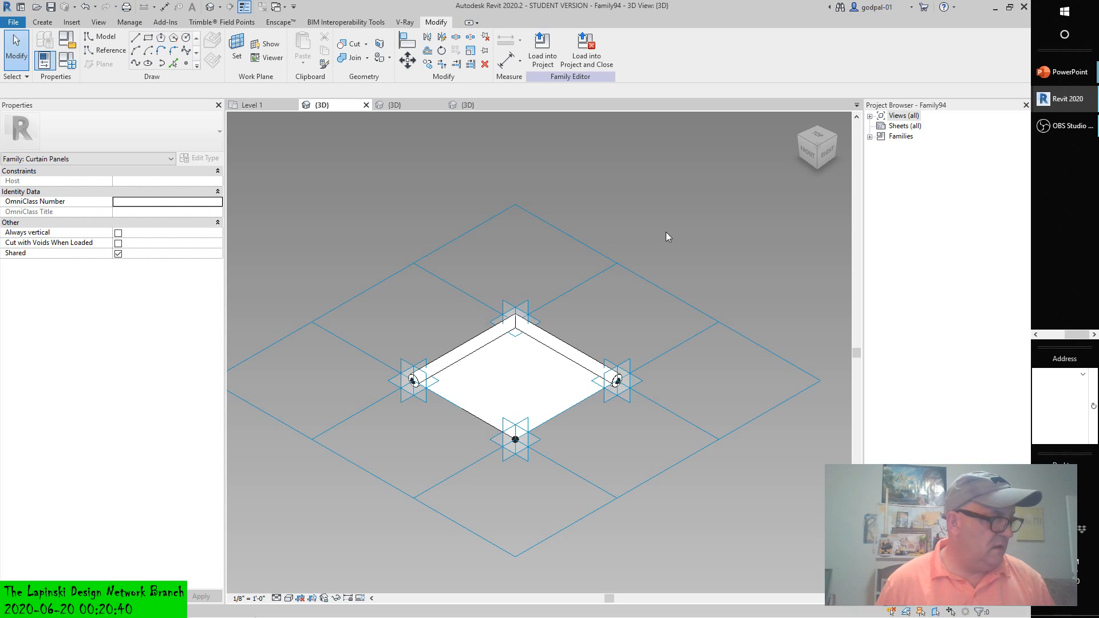
left_click(640, 275)
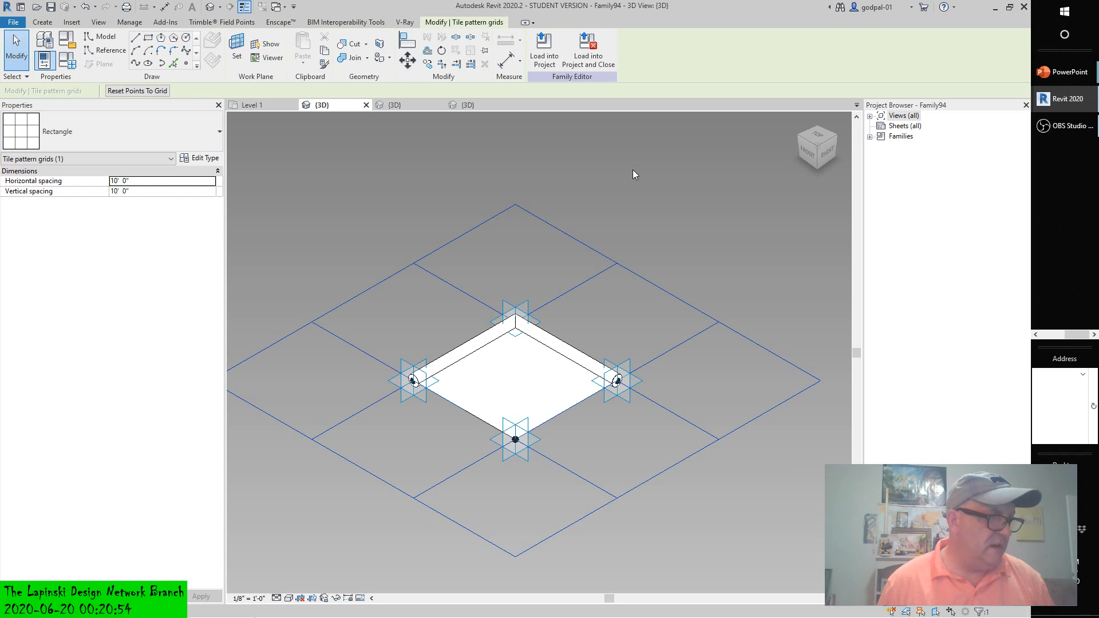
left_click(730, 201)
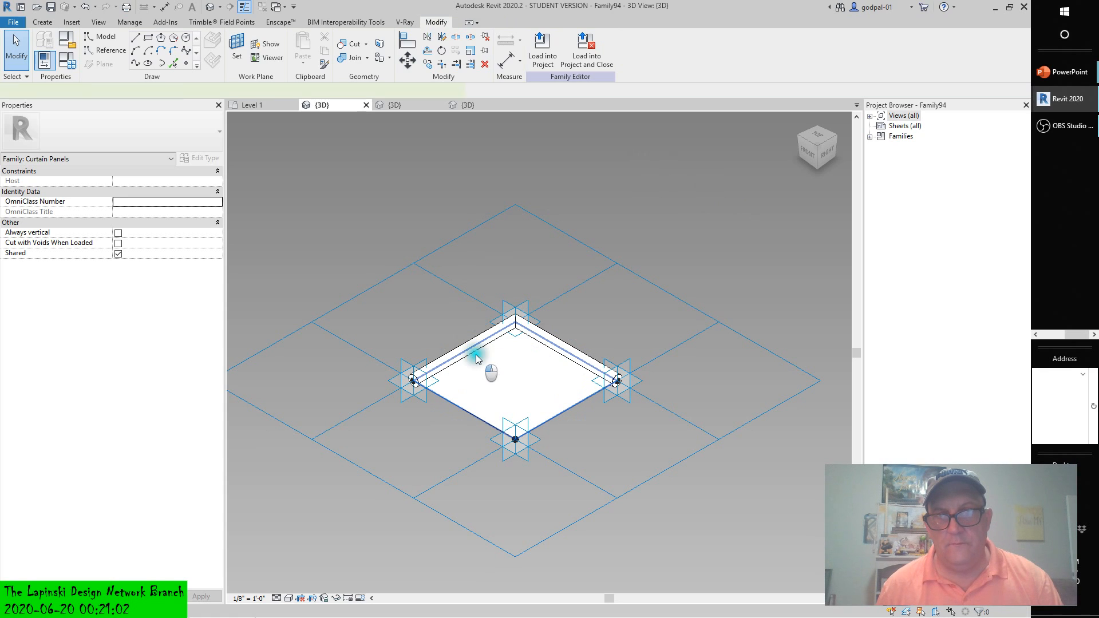
left_click(475, 354)
key("Escape")
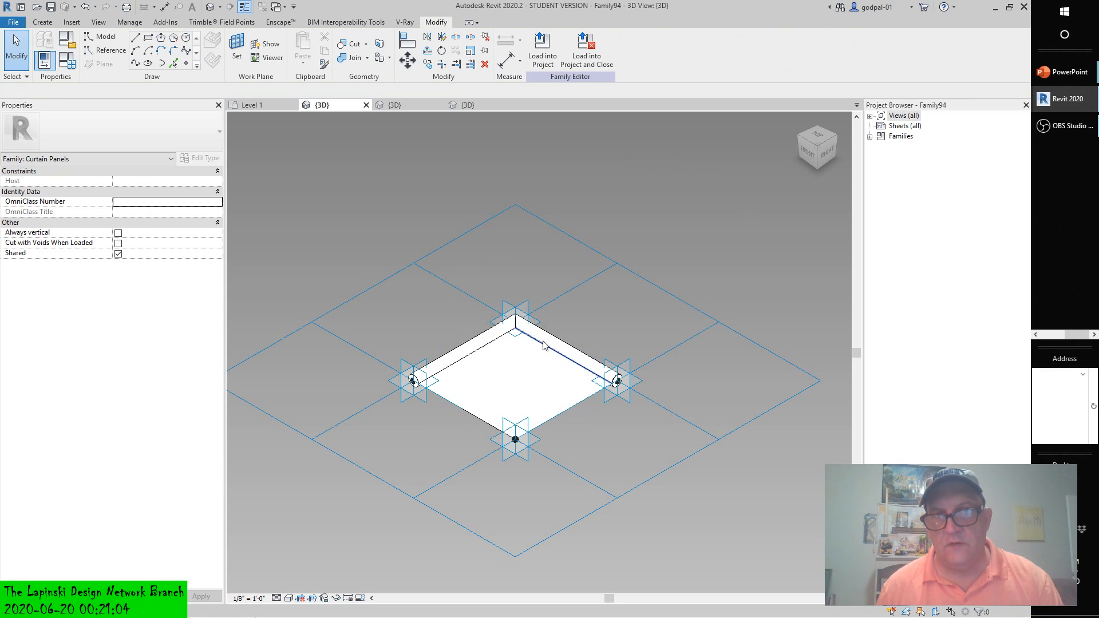
Create a form from the chain of four reference lines around the panel, and check the resulting form element
scroll(545, 341, "down", 2)
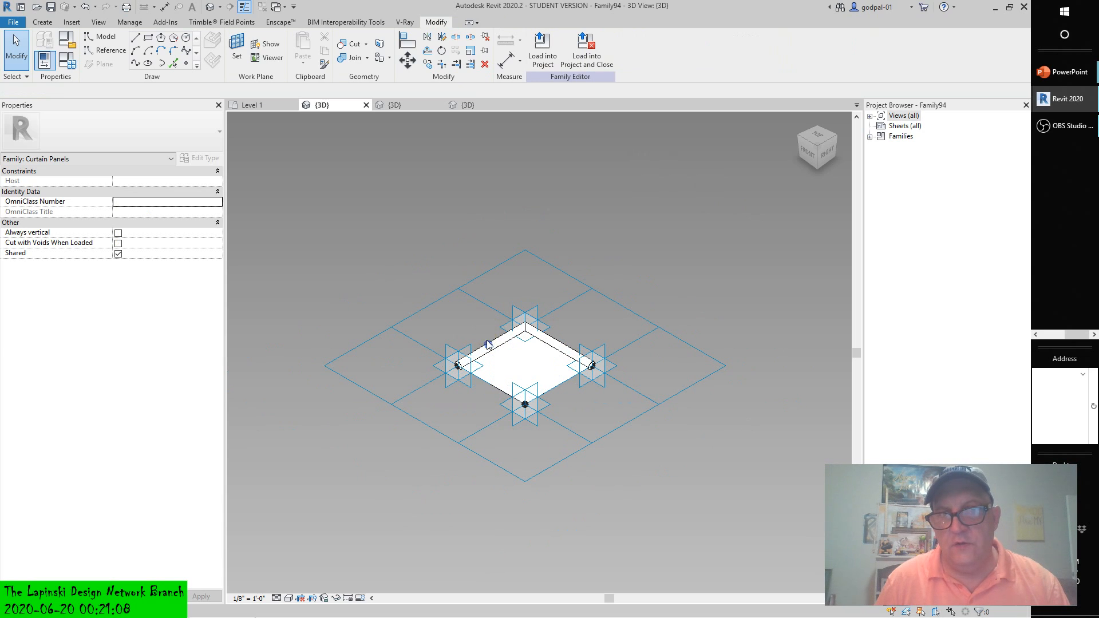
key("Tab")
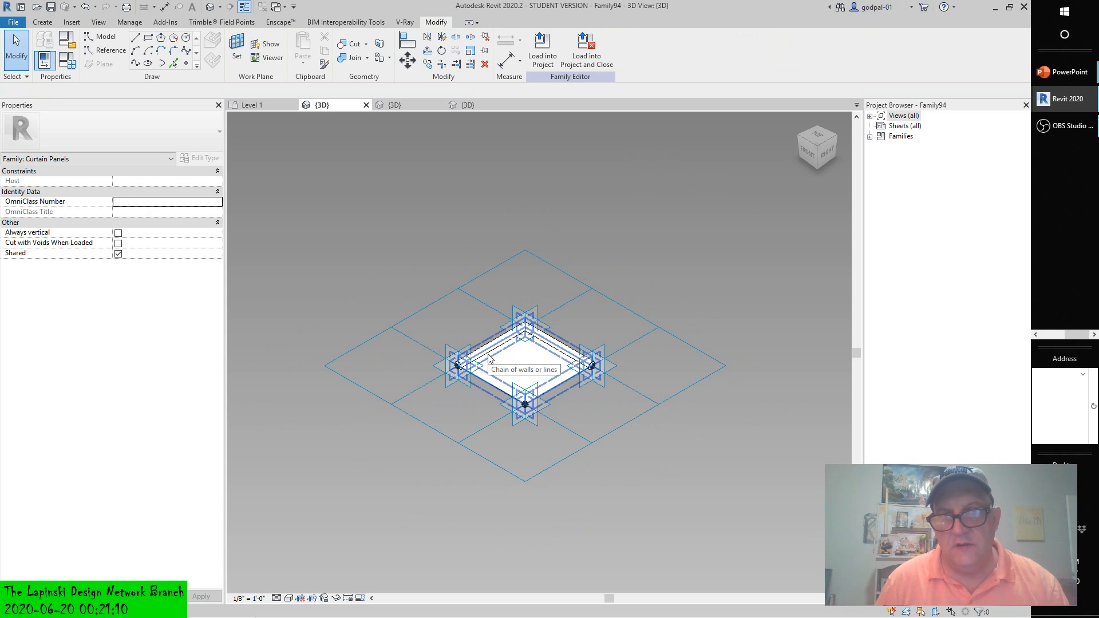
left_click(488, 358)
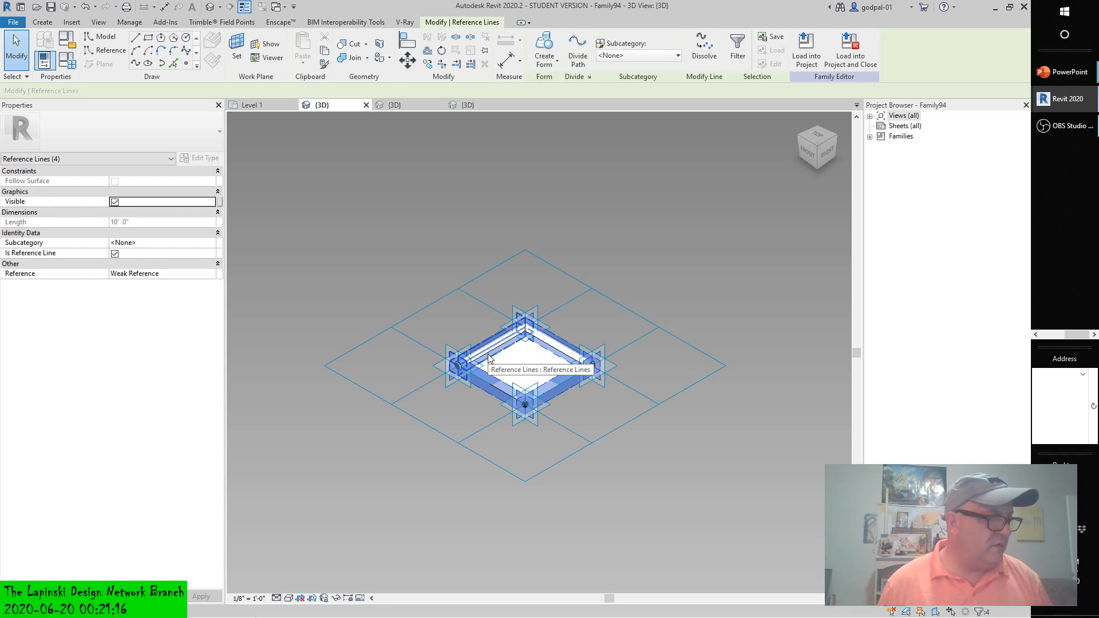
left_click(547, 62)
left_click(558, 83)
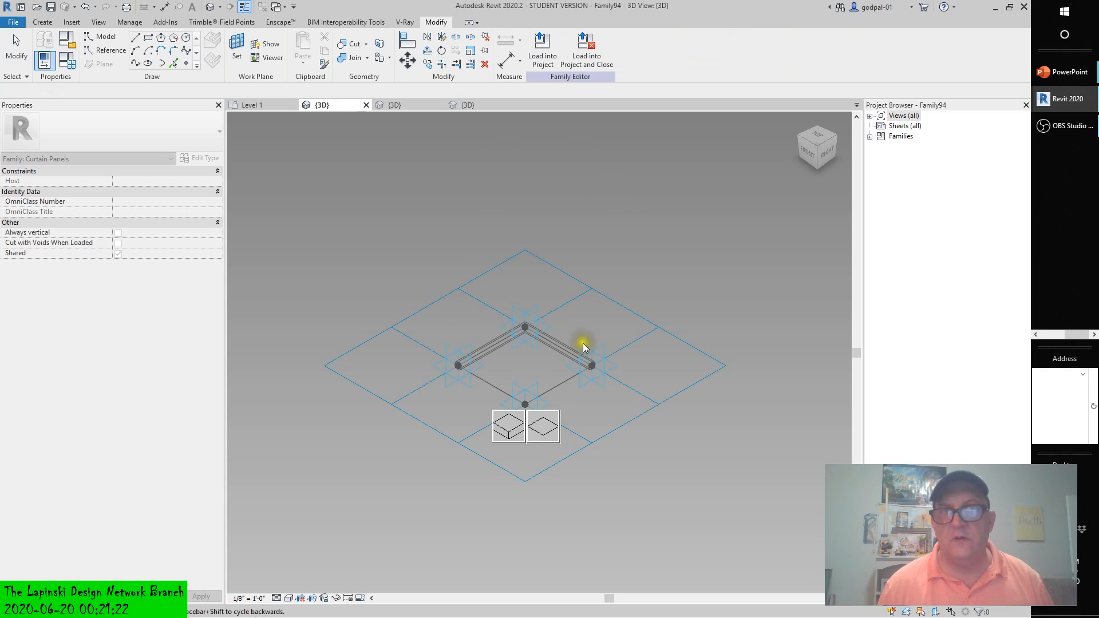
left_click(456, 207)
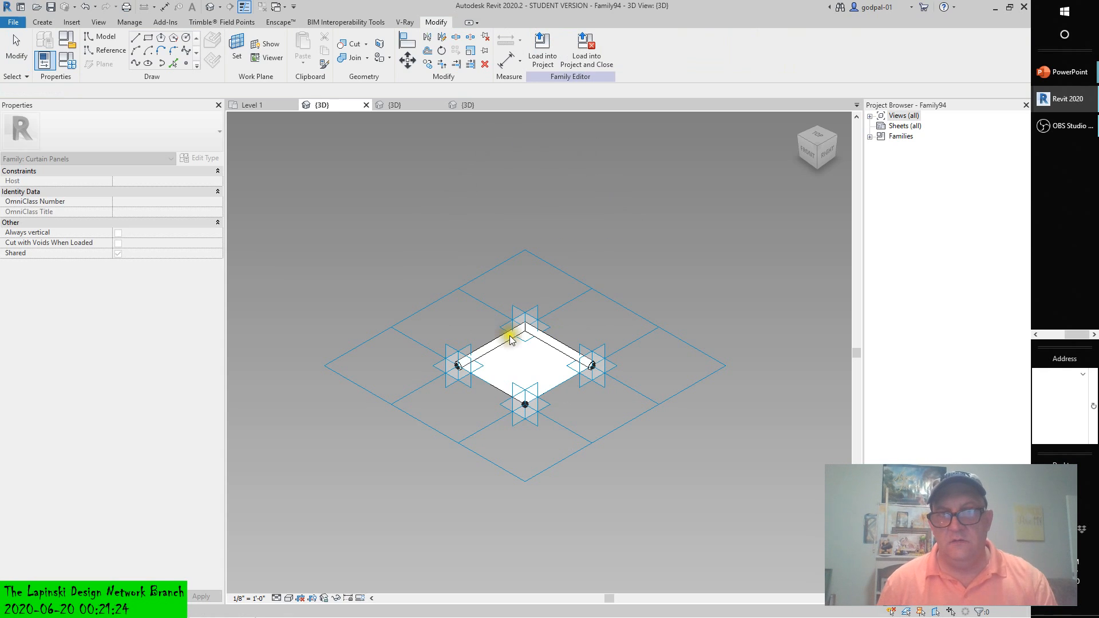
left_click(520, 361)
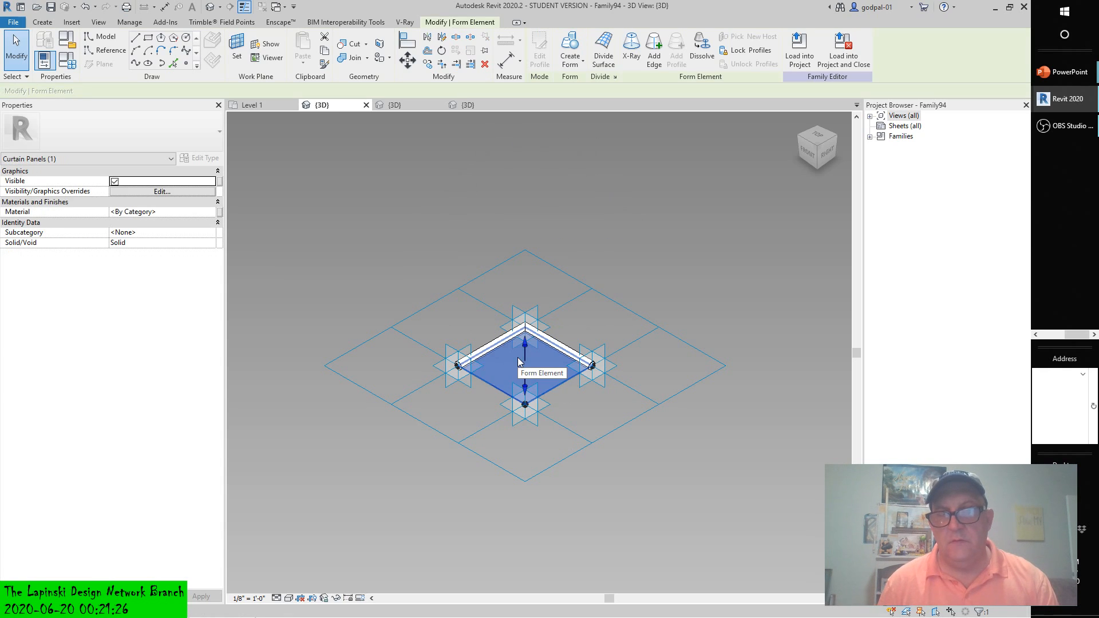
left_click(705, 200)
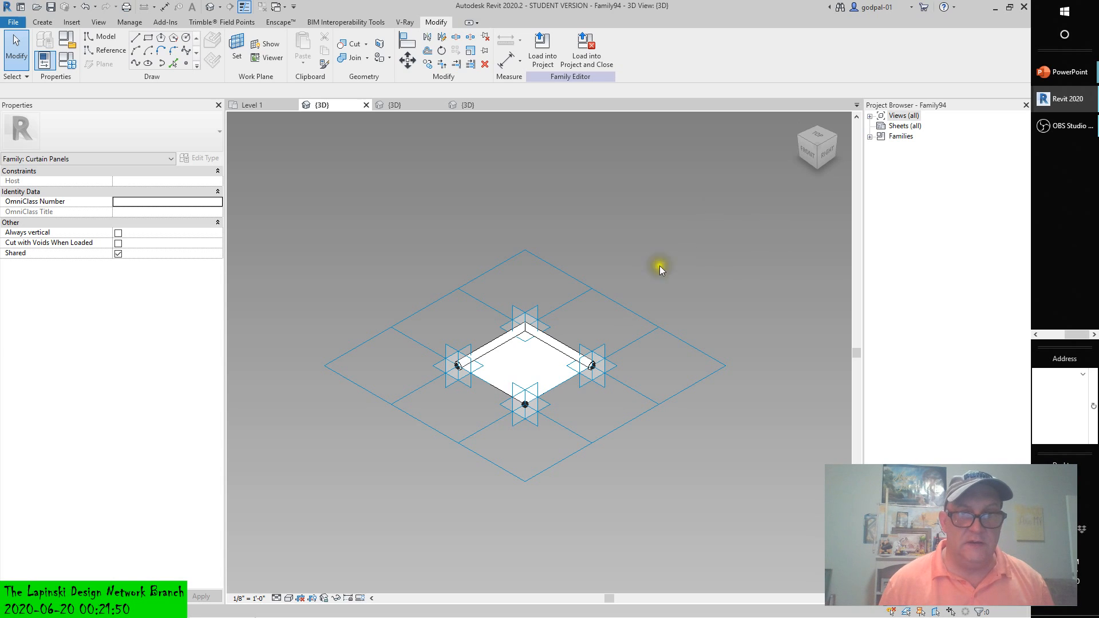
Set up new reference points to be visible and to always show their reference planes
scroll(479, 367, "up", 1)
scroll(480, 366, "up", 2)
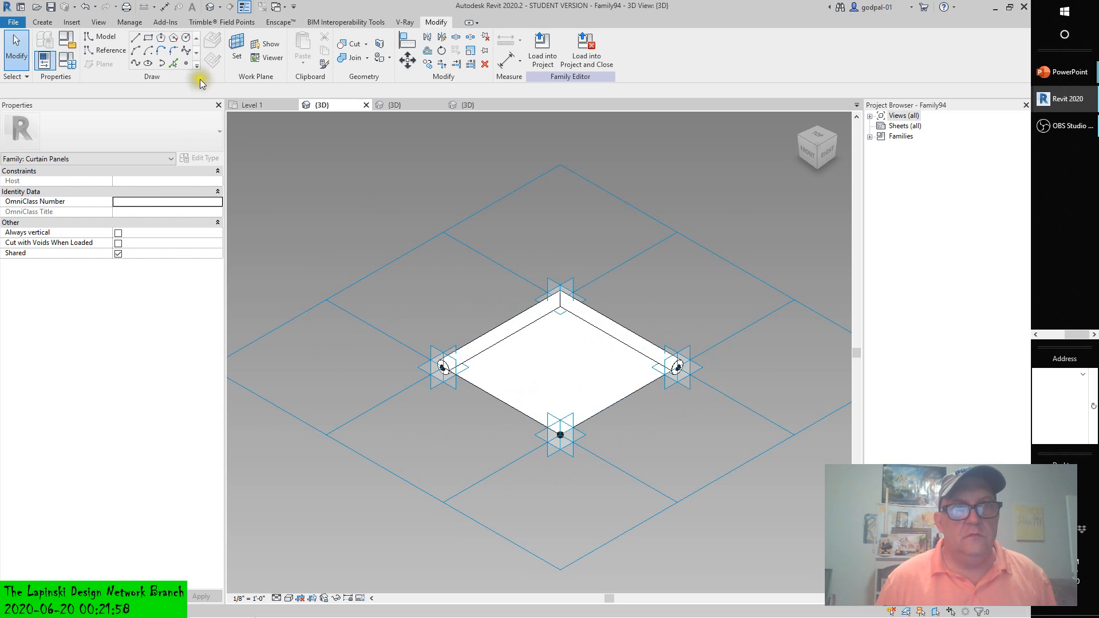
left_click(187, 63)
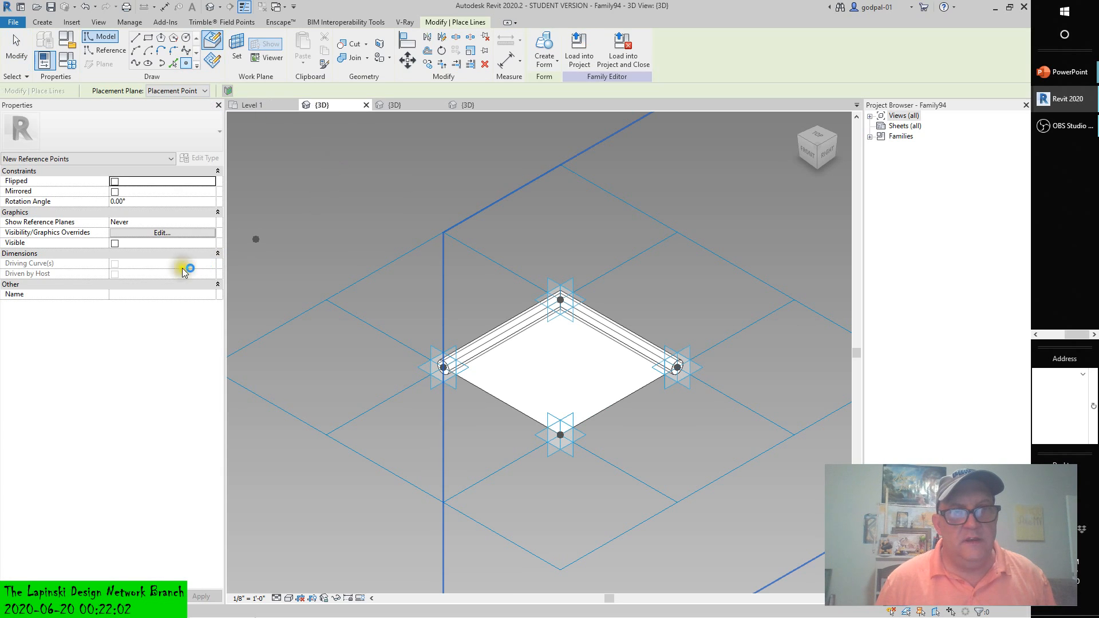
left_click(115, 242)
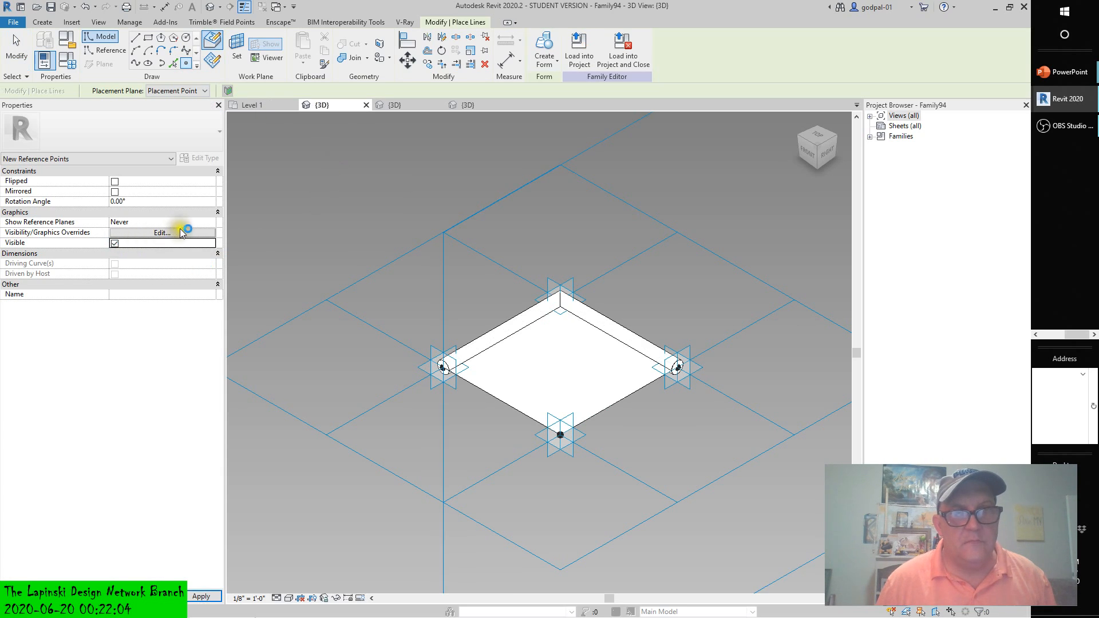
left_click(211, 222)
left_click(124, 250)
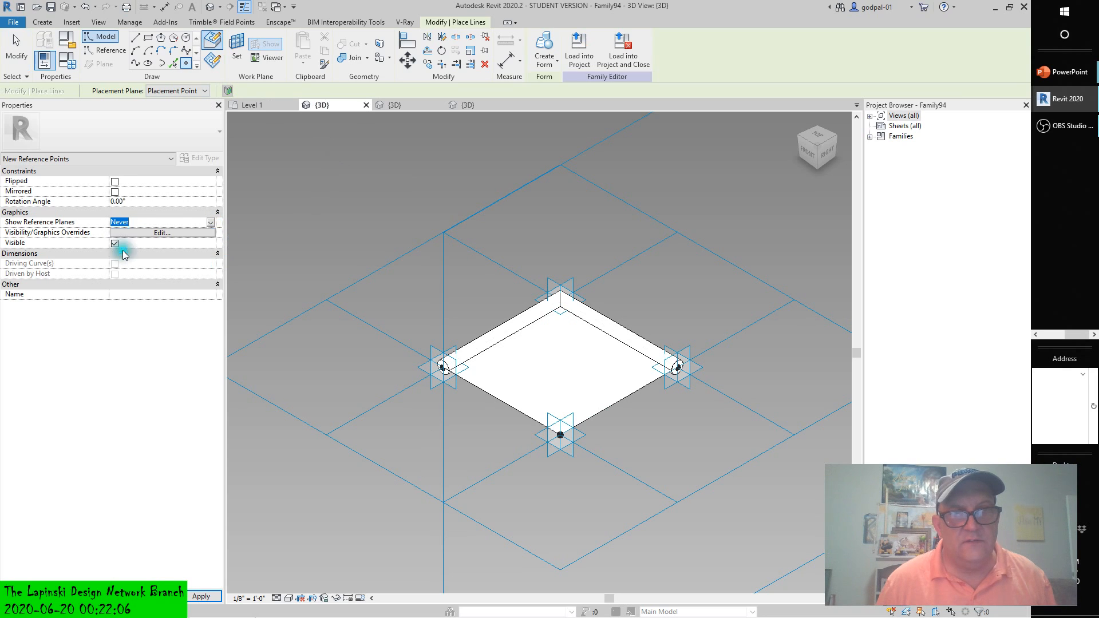
left_click(479, 313)
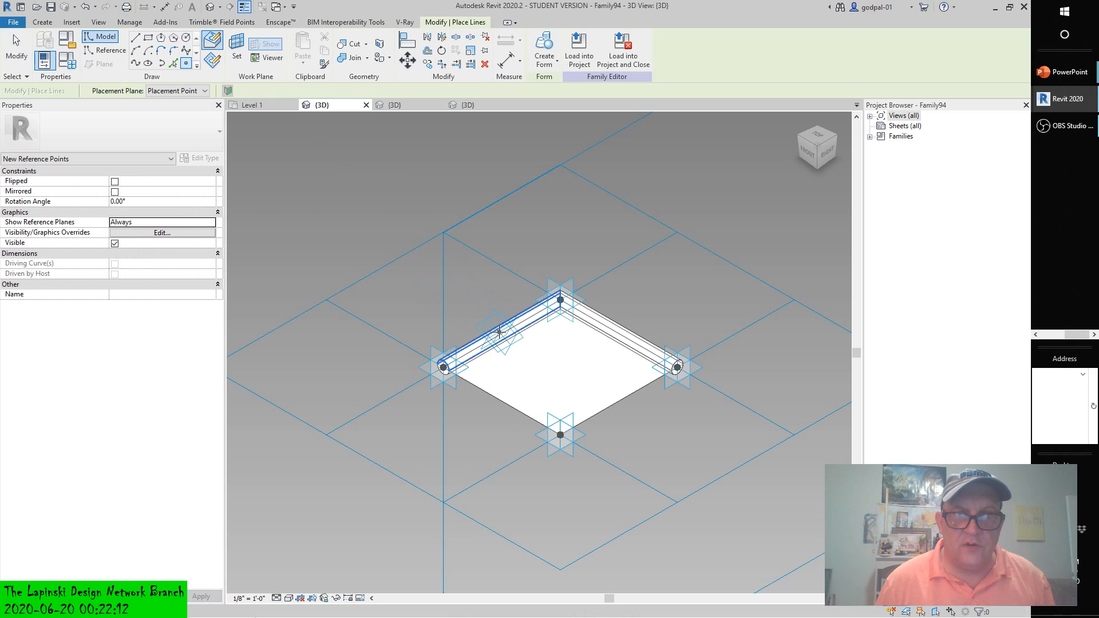
Place reference points at the midpoints of the panel's front-left edge and the opposite back-right edge
left_click(502, 335)
scroll(503, 336, "up", 5)
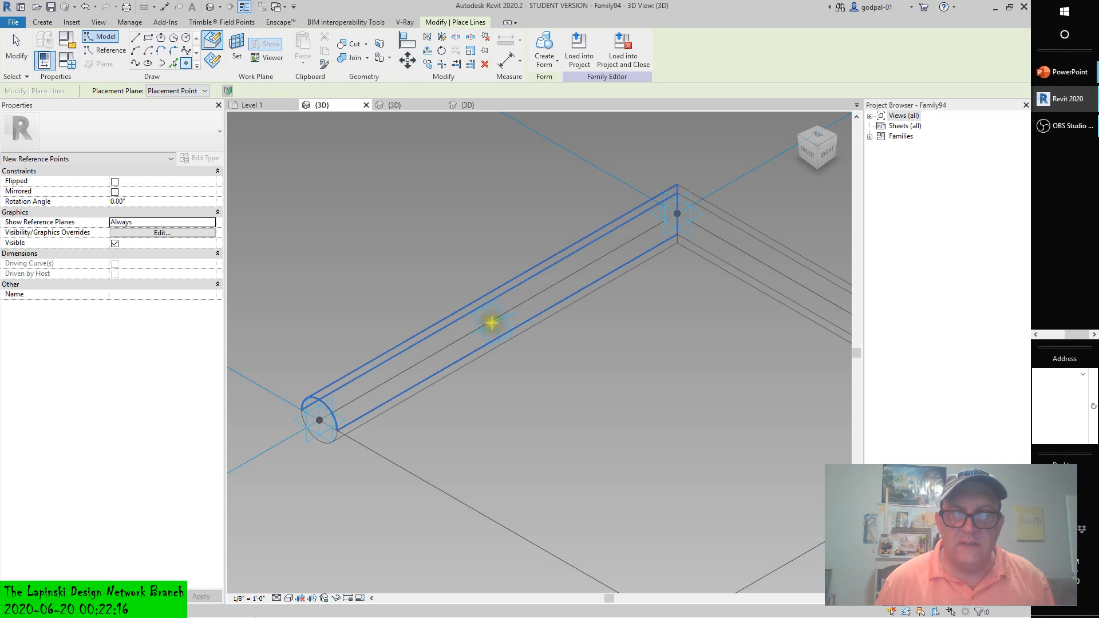
scroll(493, 329, "down", 5)
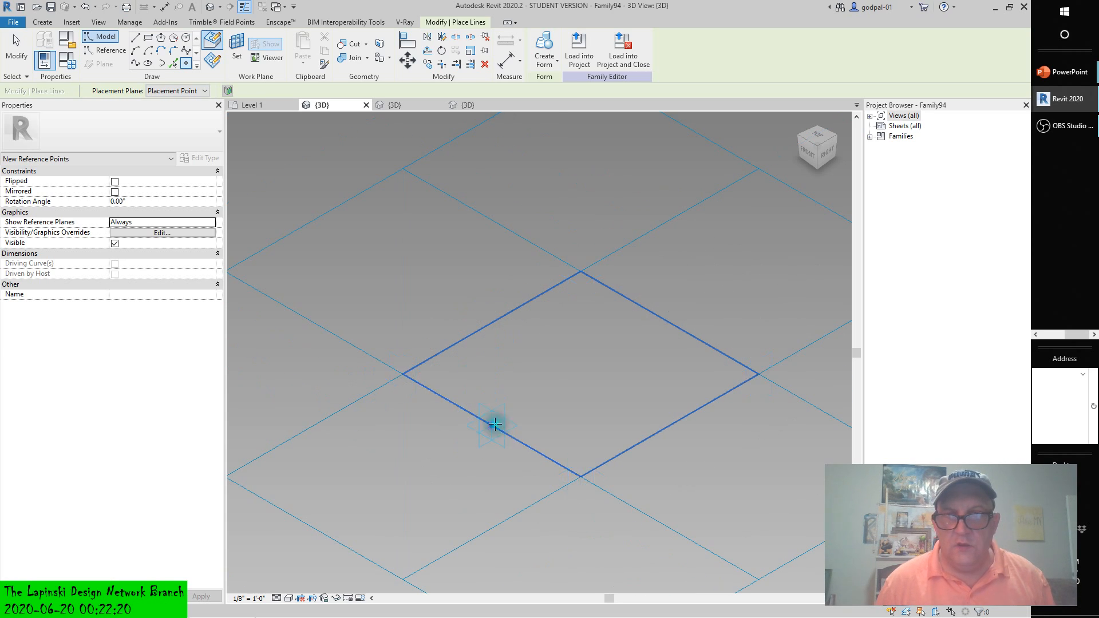
key("ctrl+z")
key("ctrl+y")
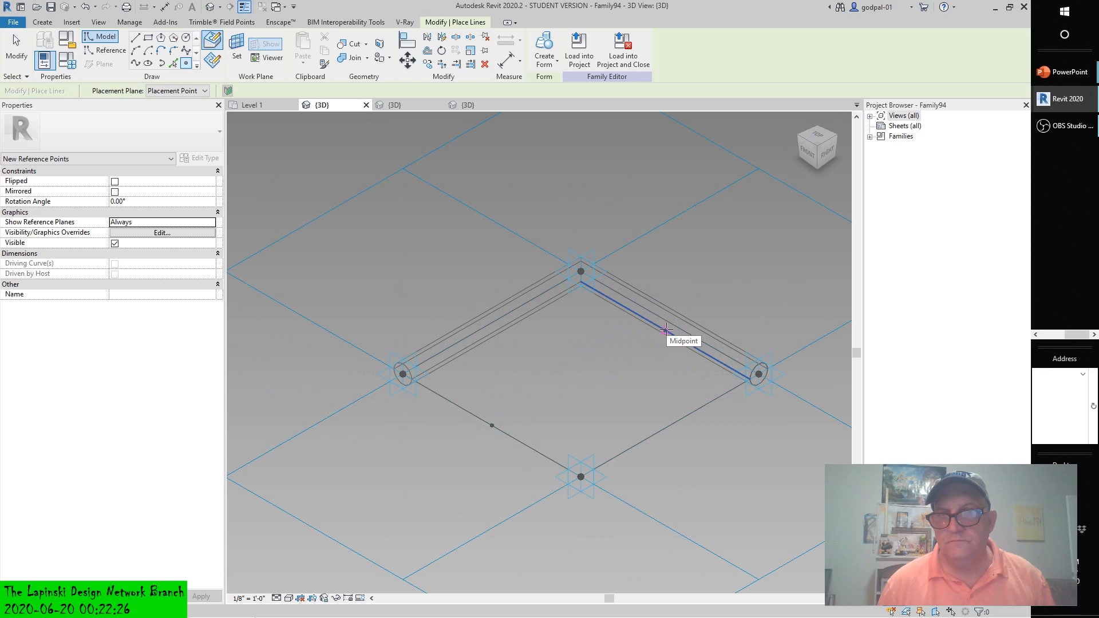
left_click(666, 331)
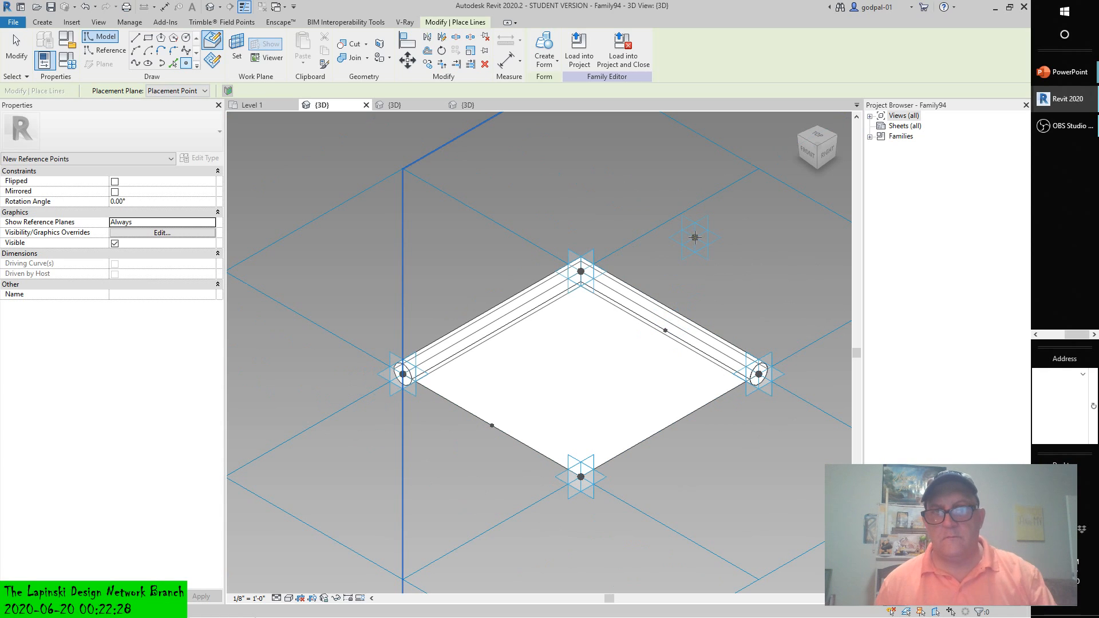
key("Escape")
key("Escape")
Set Show Reference Planes to Always for the reference point at the middle of the front-left edge
left_click(501, 425)
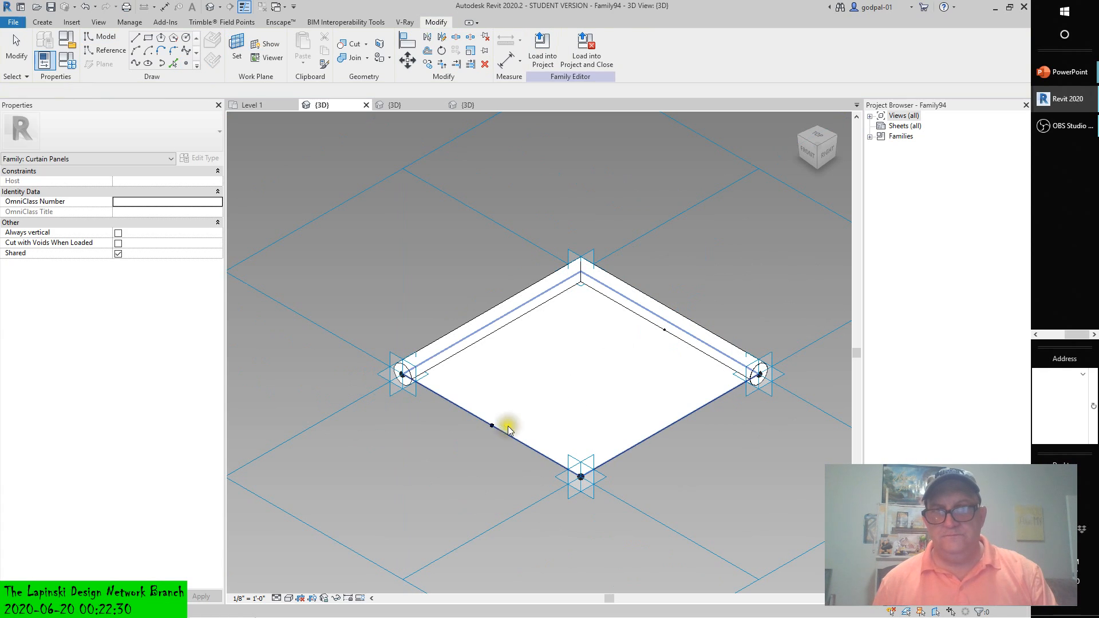
left_click(492, 429)
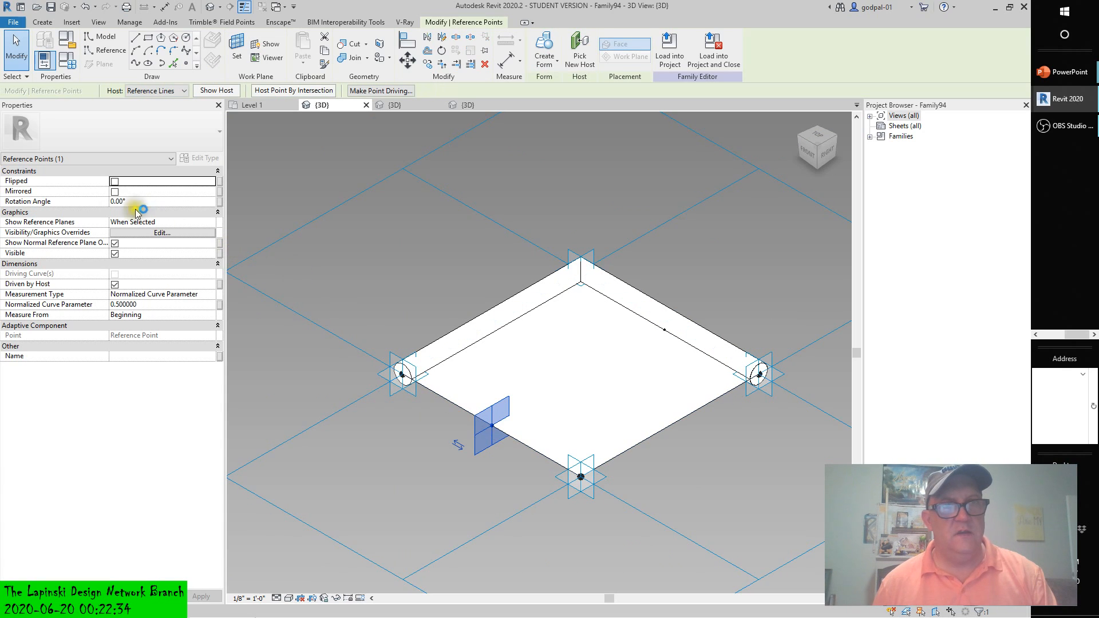
left_click(114, 191)
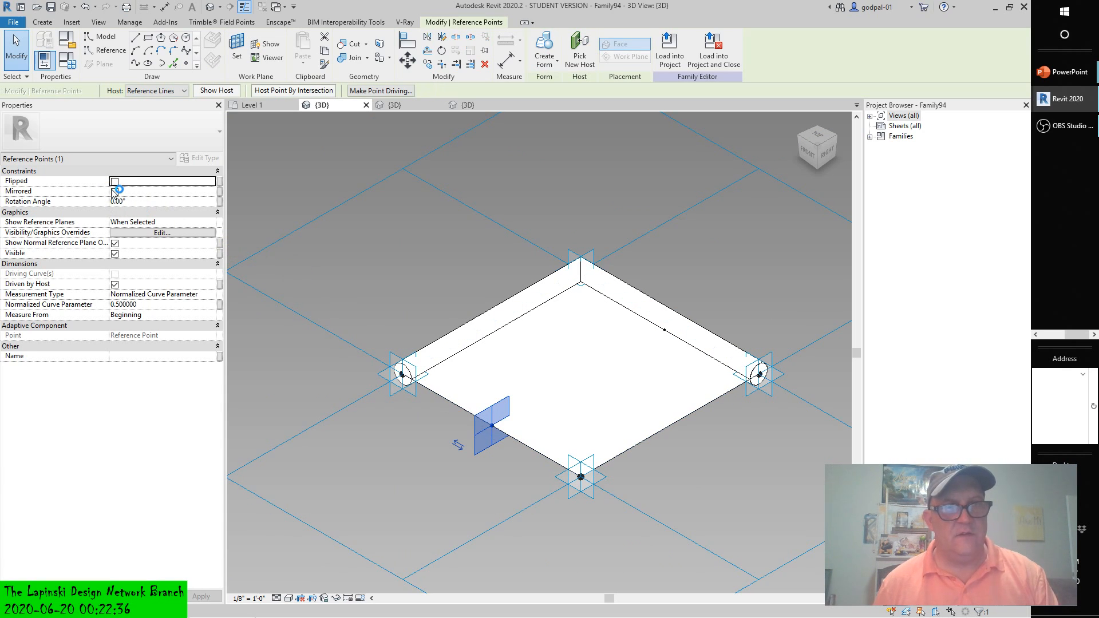
left_click(486, 451)
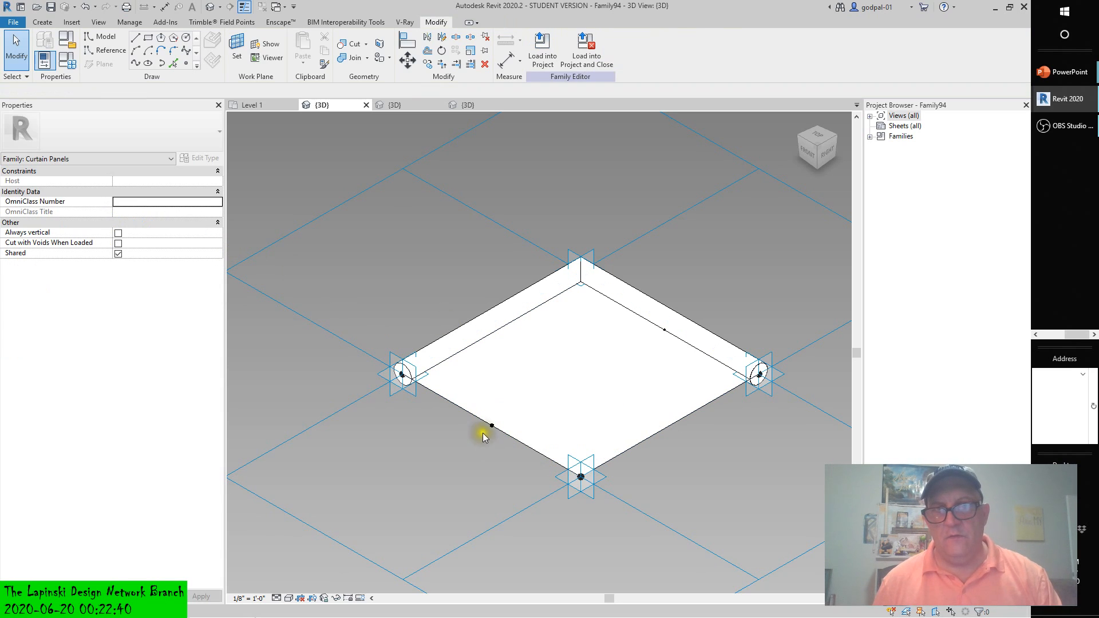
left_click(492, 428)
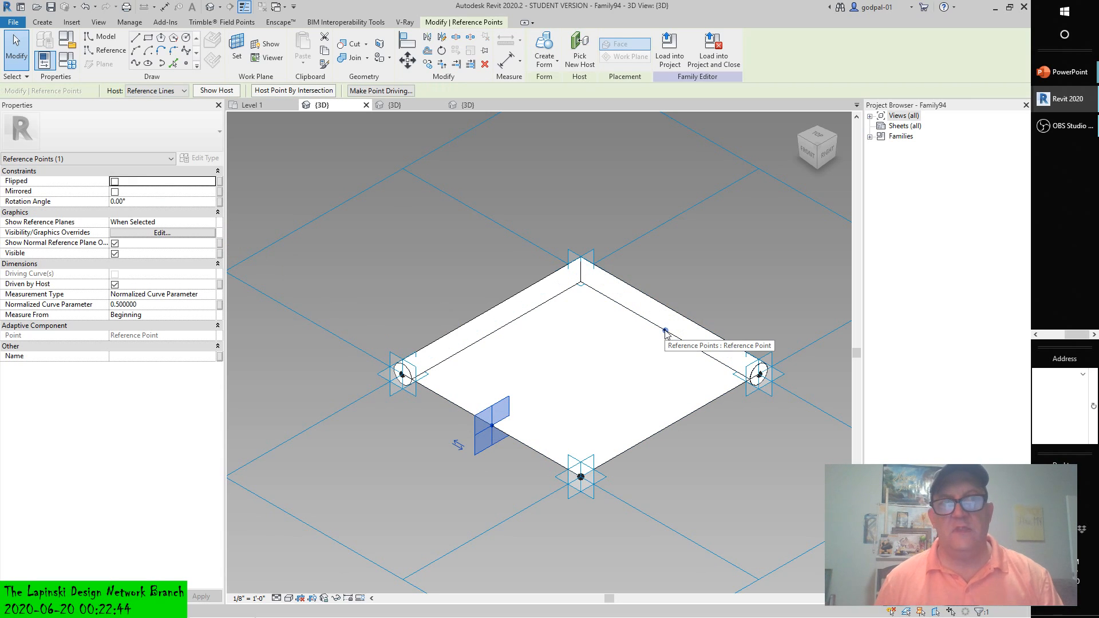
left_click(213, 223)
left_click(138, 252)
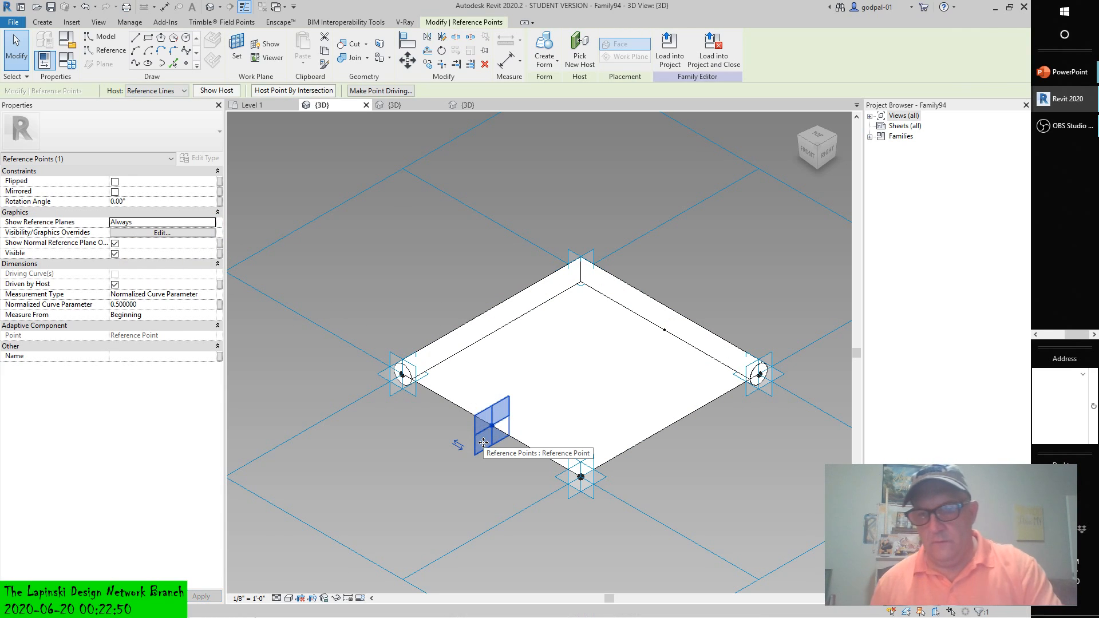
Delete the two reference points on the panel's opposite edges
key("Escape")
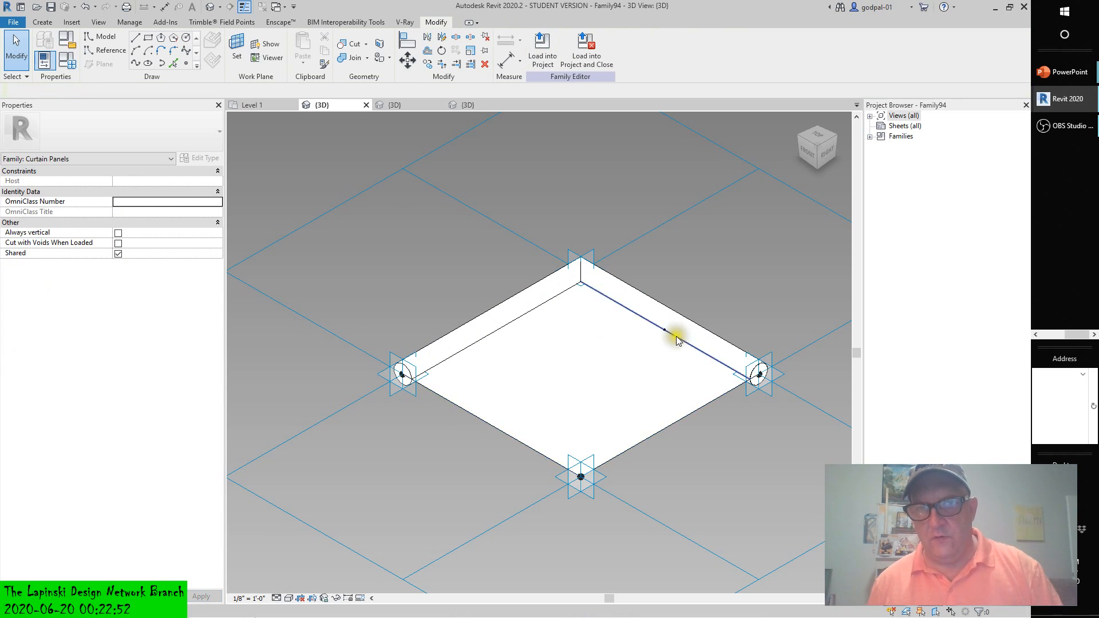
left_click(667, 334)
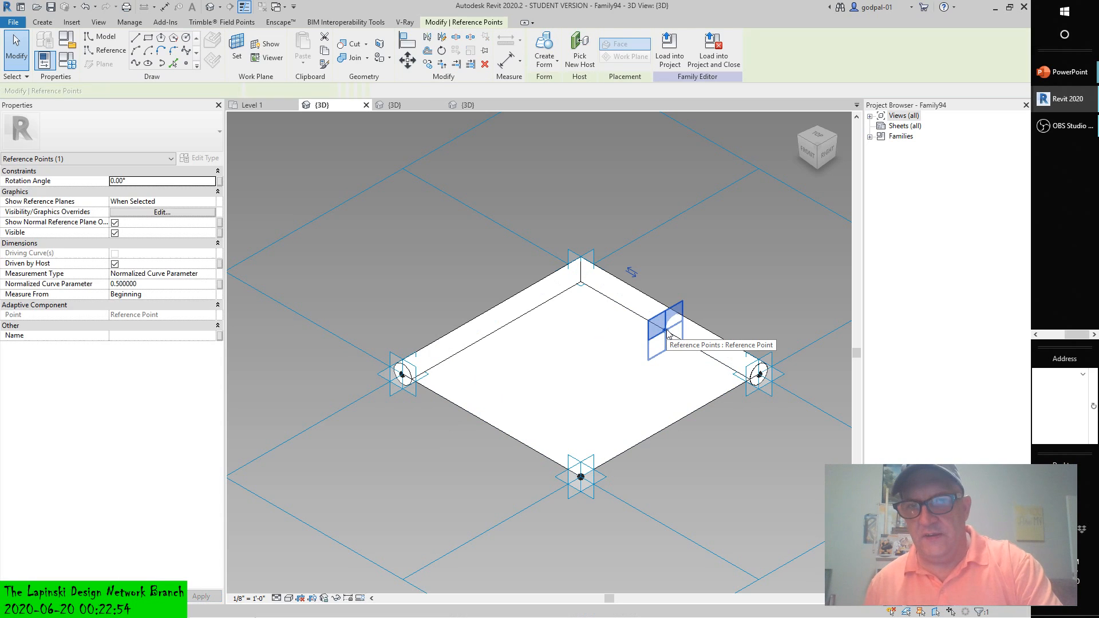
key("Escape")
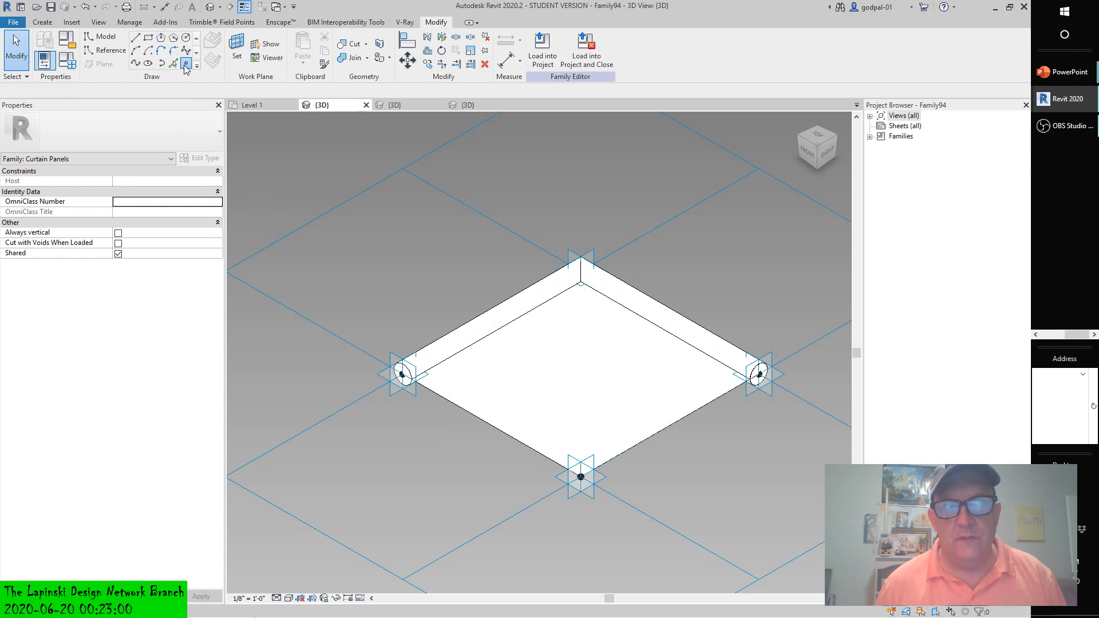
Place a new reference point at the midpoint of the panel's front-left edge, with the placement plane not associated
left_click(186, 64)
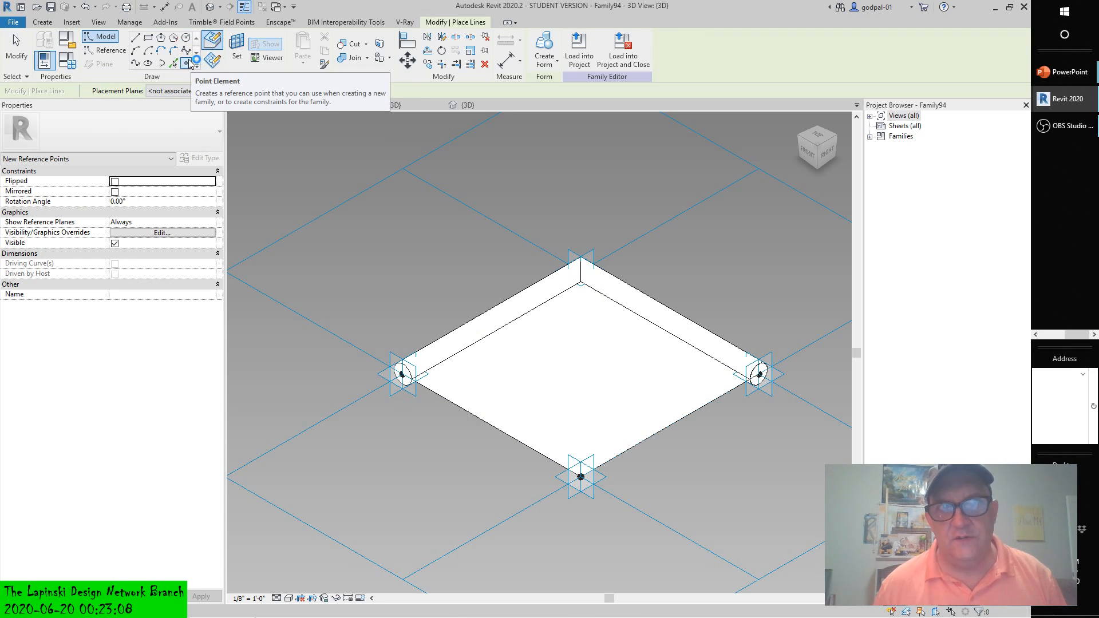
left_click(188, 63)
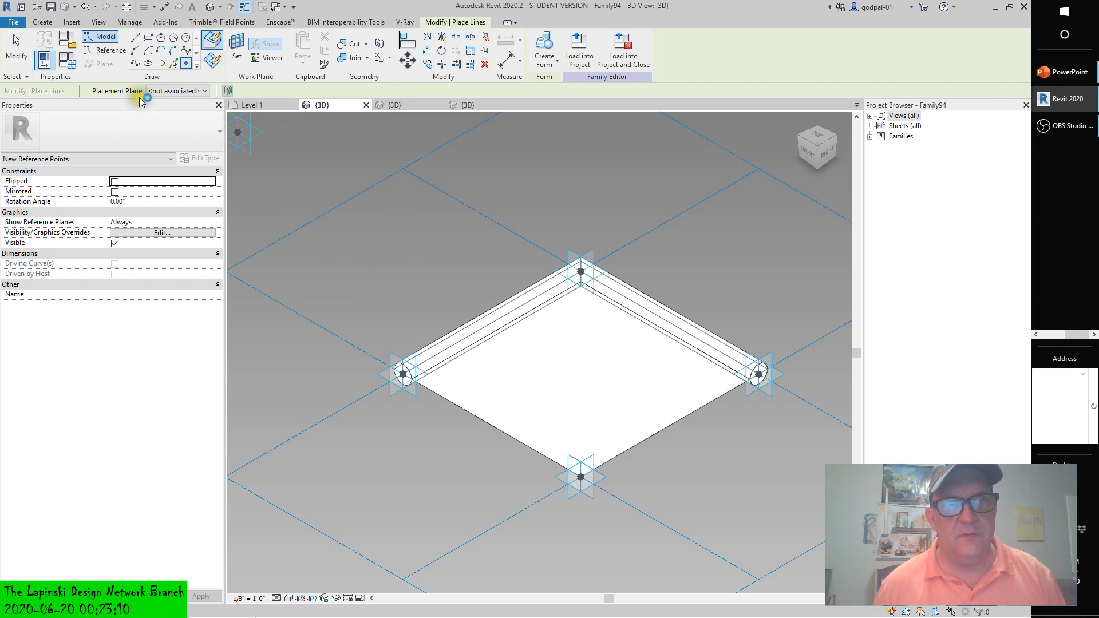
left_click(204, 91)
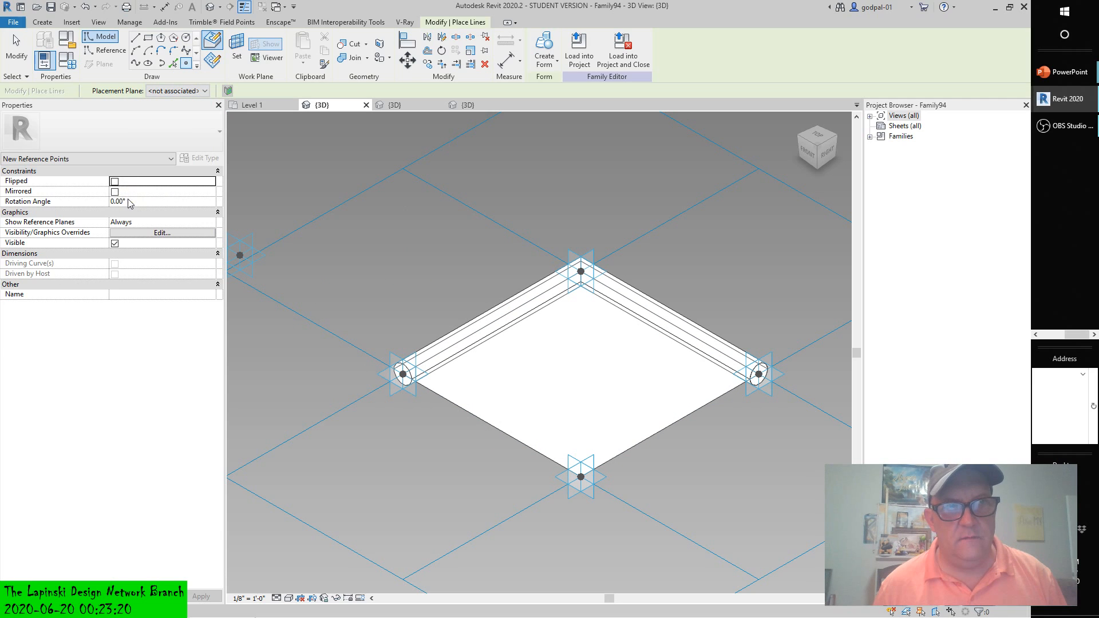
left_click(490, 426)
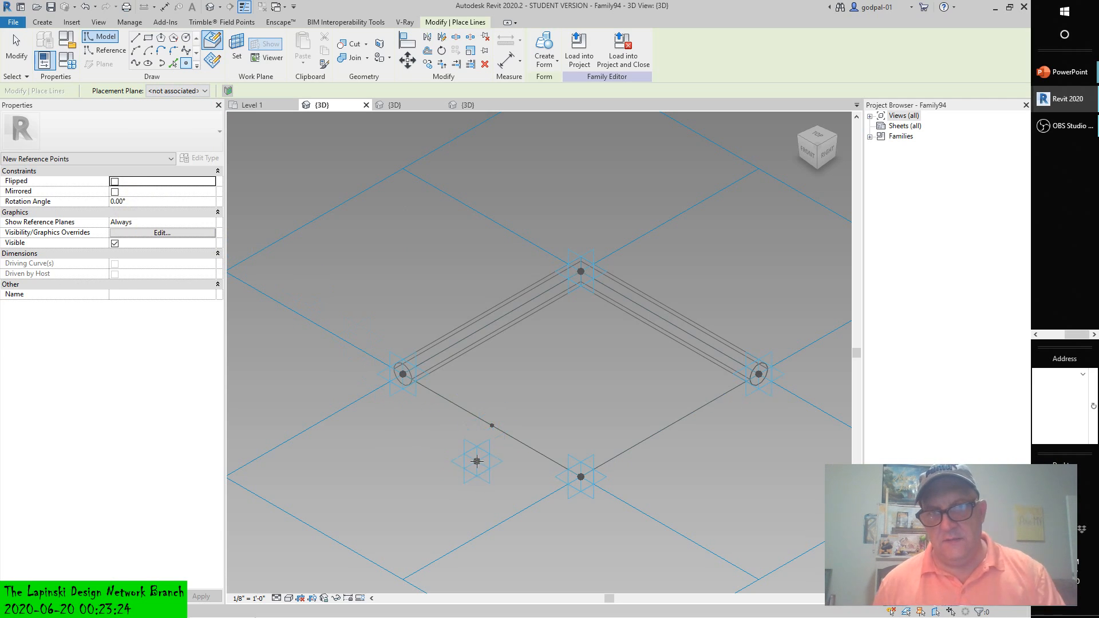
Set the host of the reference point at the middle of the panel's front-left edge to Level 1
key("Escape")
key("Escape")
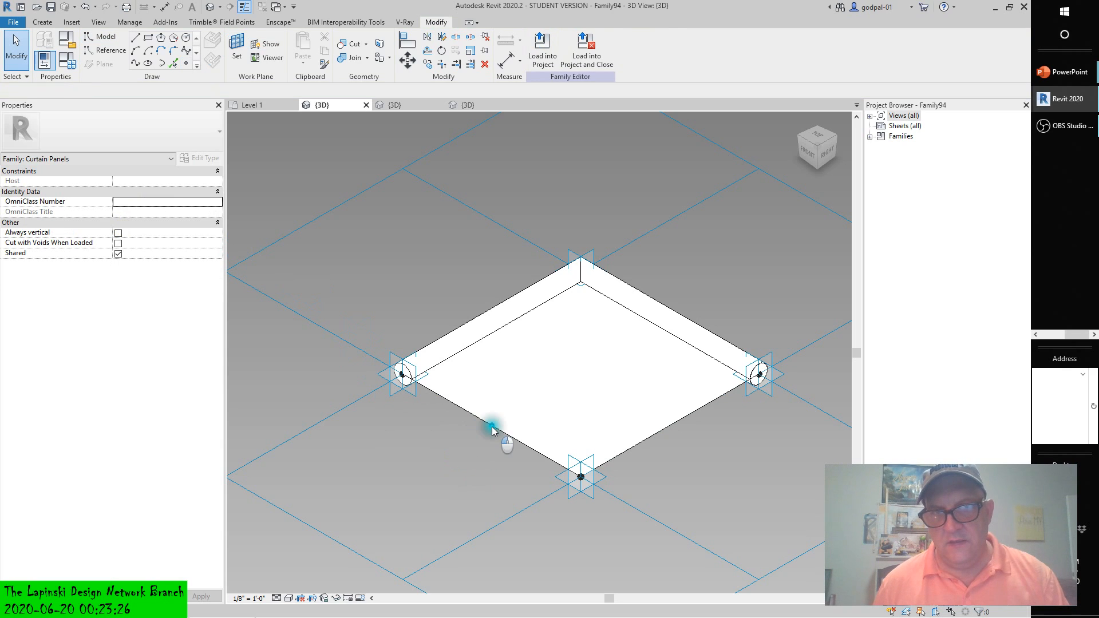
left_click(492, 426)
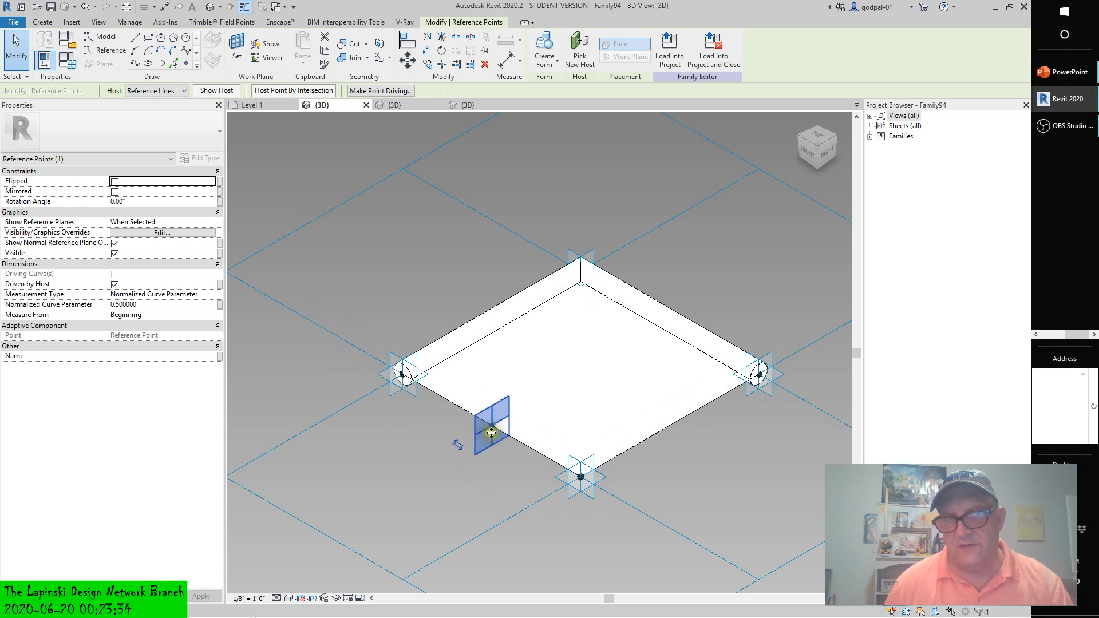
left_click(182, 92)
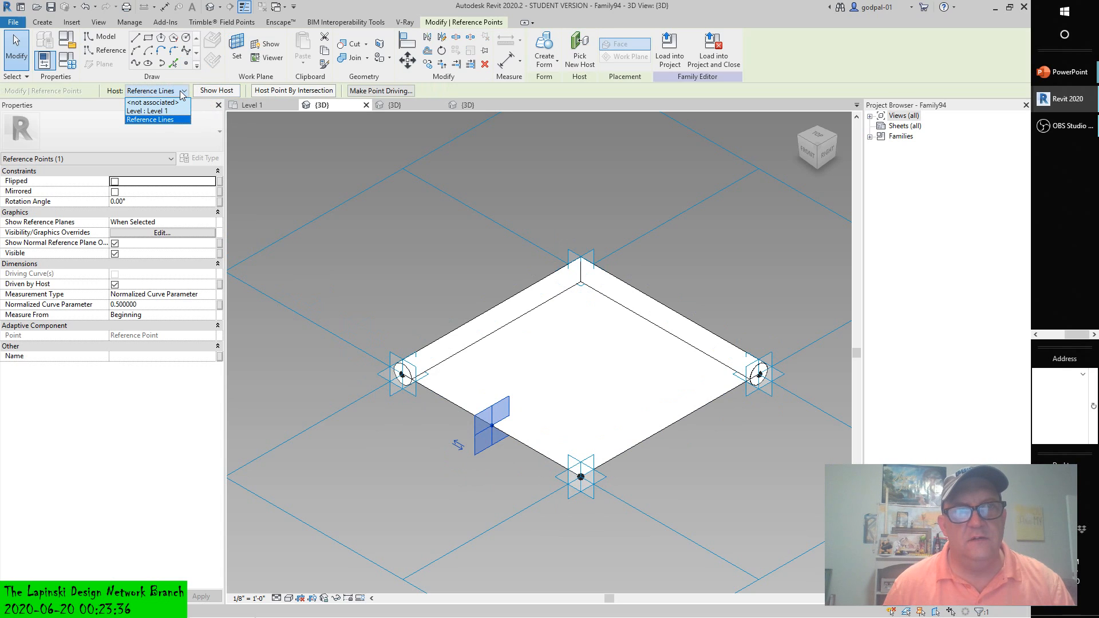
left_click(148, 112)
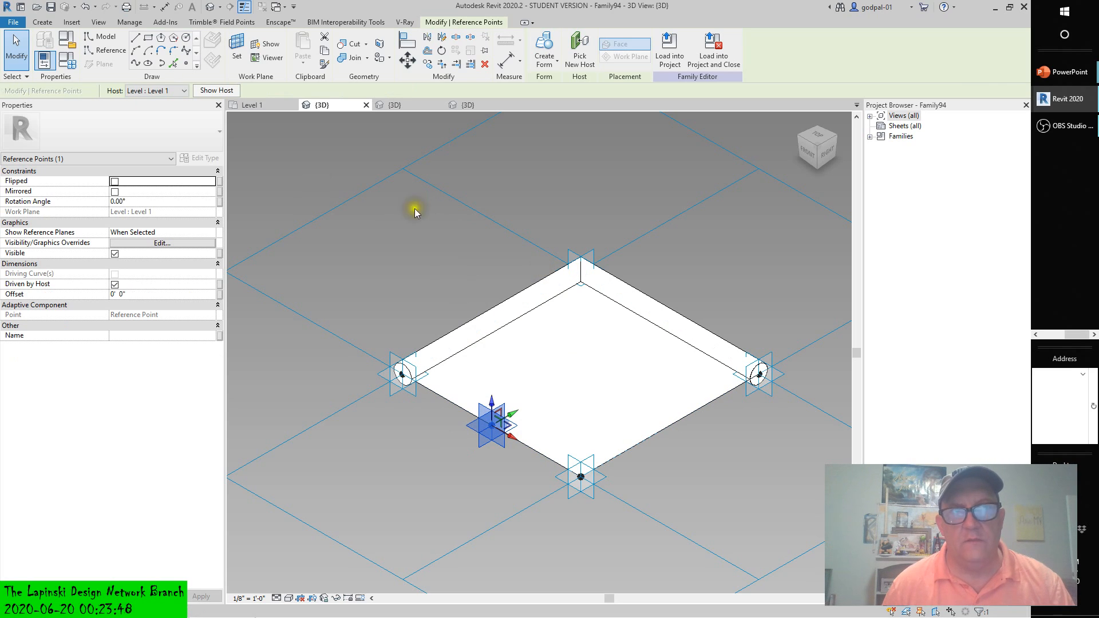
Place a reference point at the midpoint of the panel's front-right edge and set its host to Level : Level 1
left_click(186, 63)
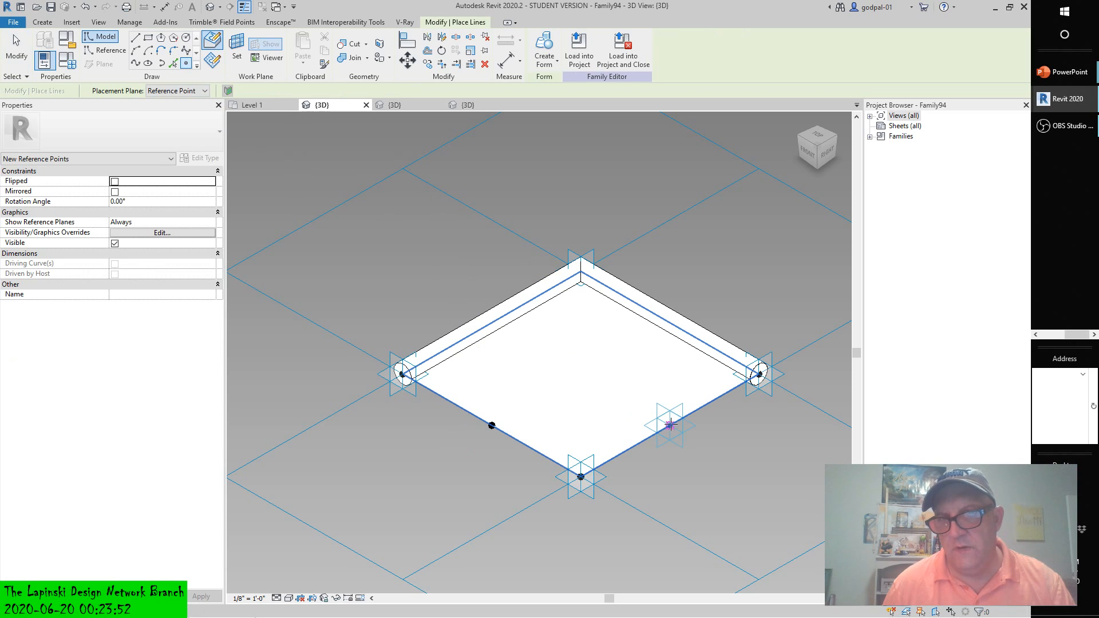
left_click(670, 424)
left_click(16, 47)
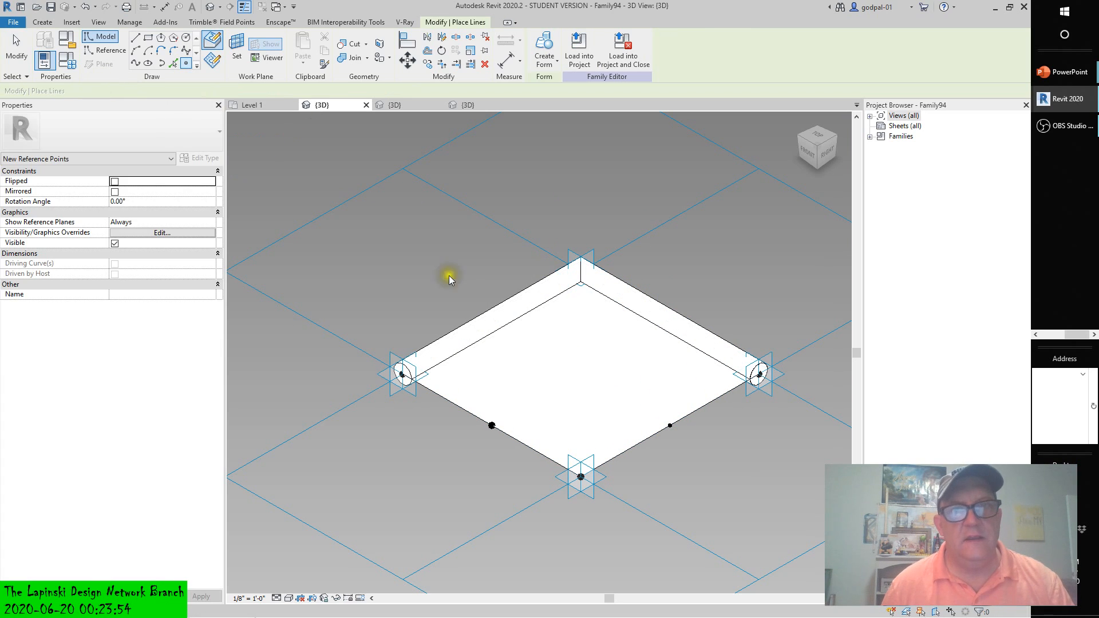
left_click(670, 425)
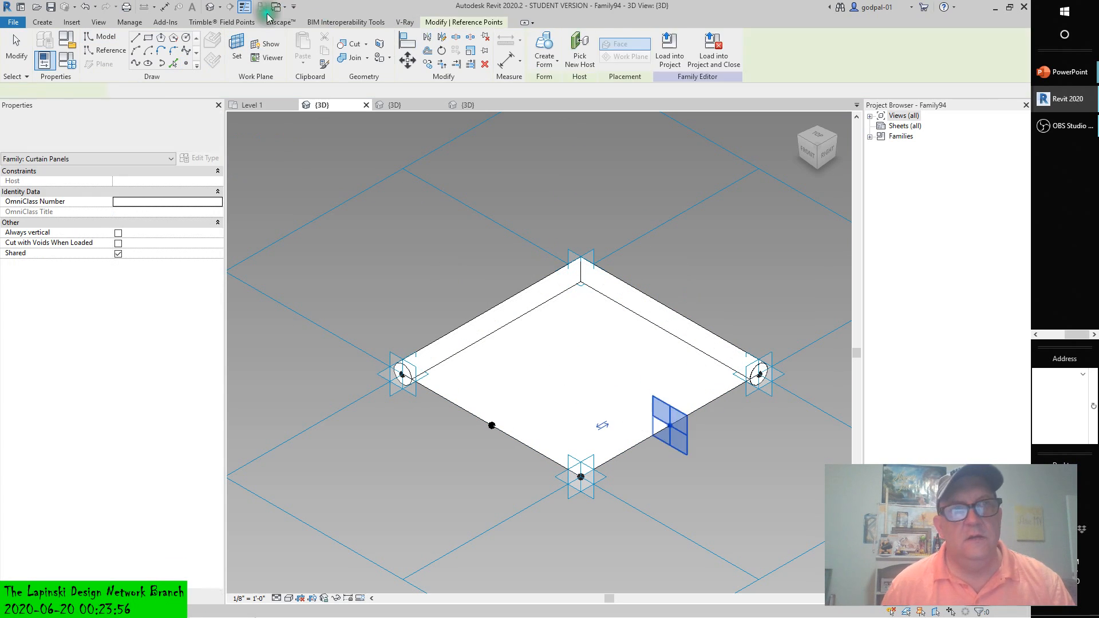
left_click(184, 91)
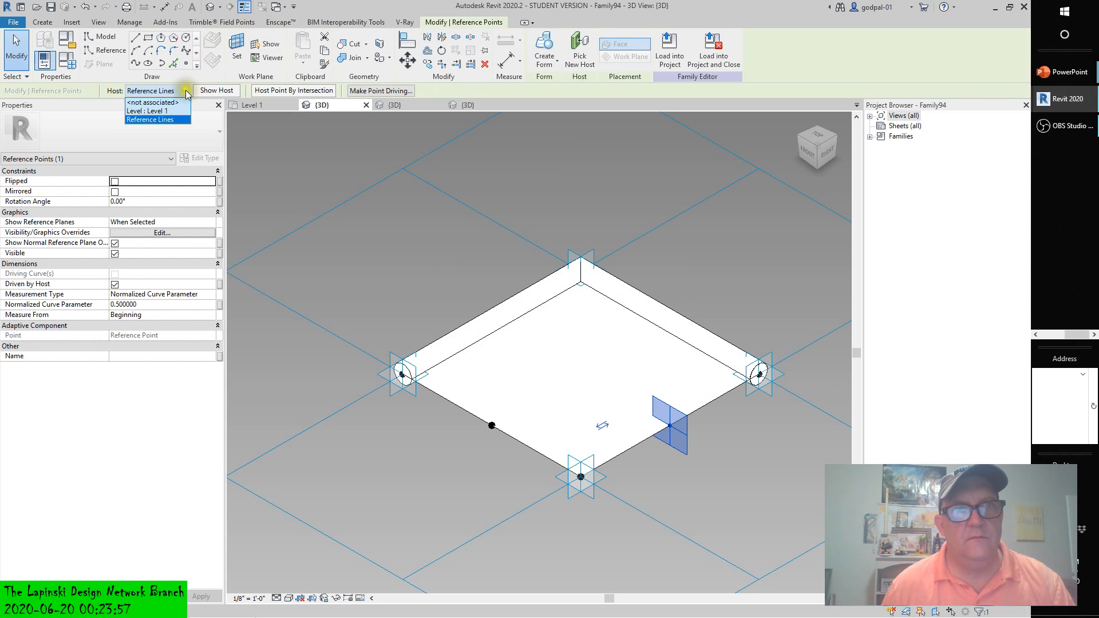
left_click(155, 114)
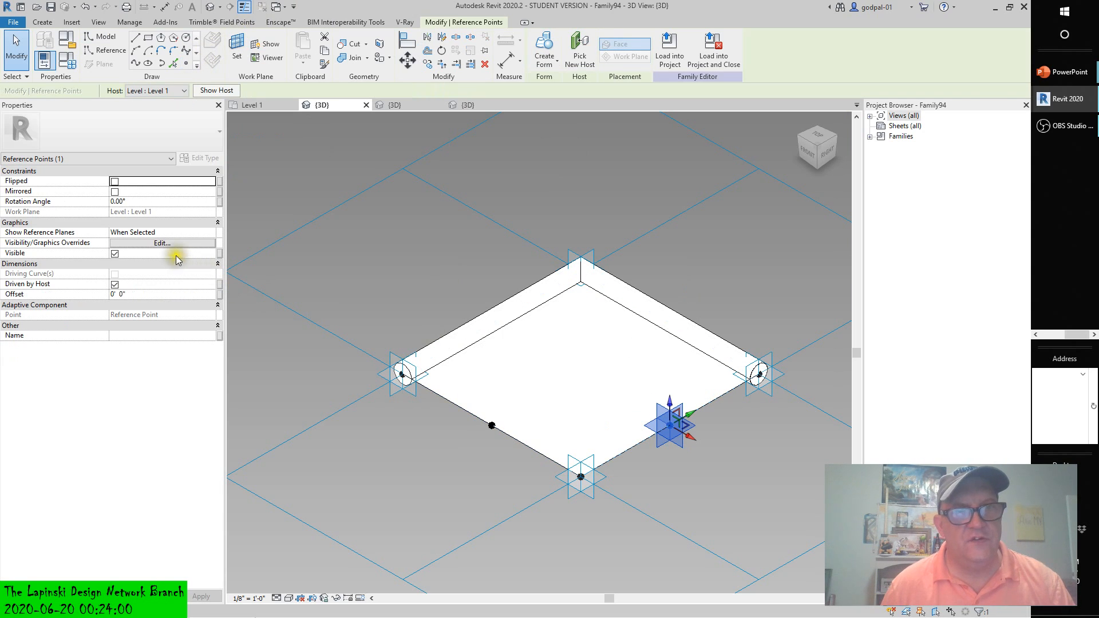
Set Show Reference Planes to Always for both midpoint reference points on the front-right and front-left edges
left_click(211, 233)
left_click(137, 261)
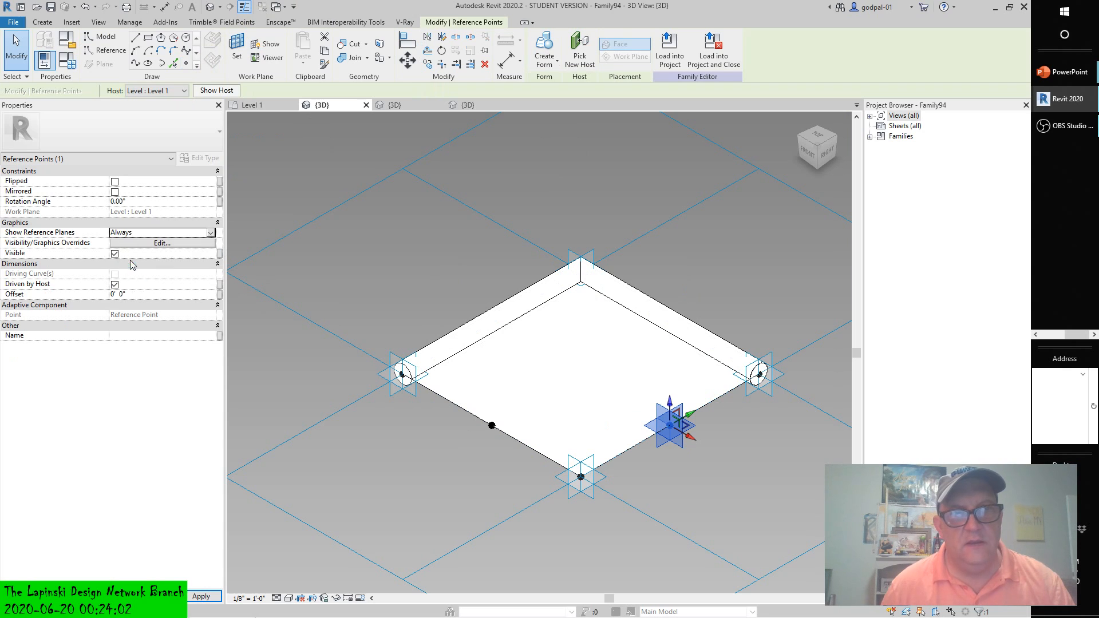
left_click(475, 245)
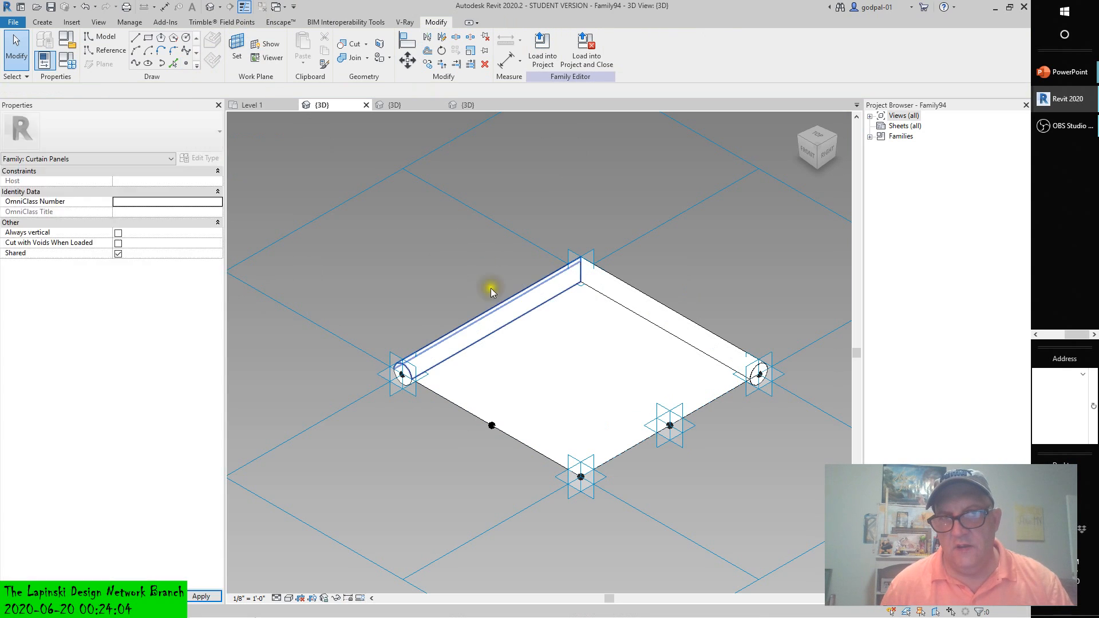
left_click(492, 427)
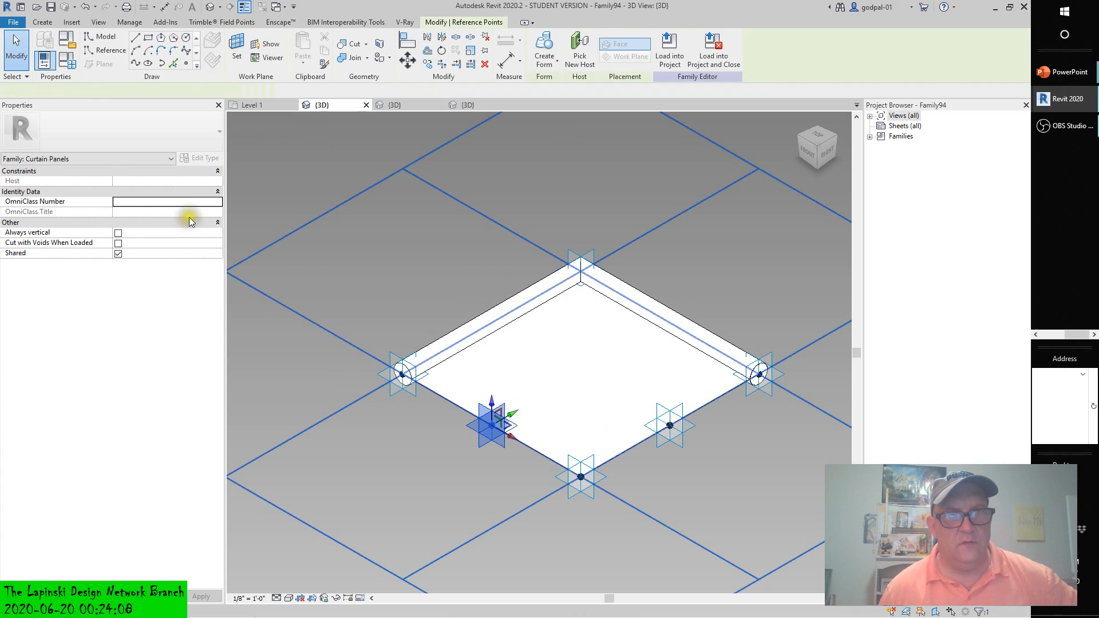
left_click(203, 234)
left_click(212, 233)
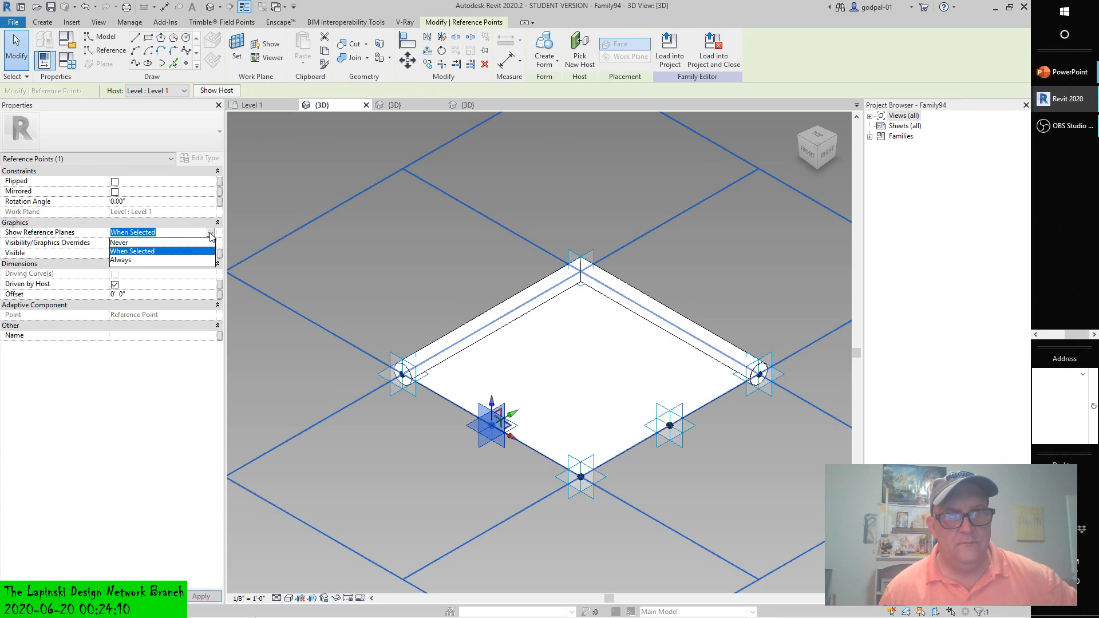
left_click(128, 260)
left_click(431, 469)
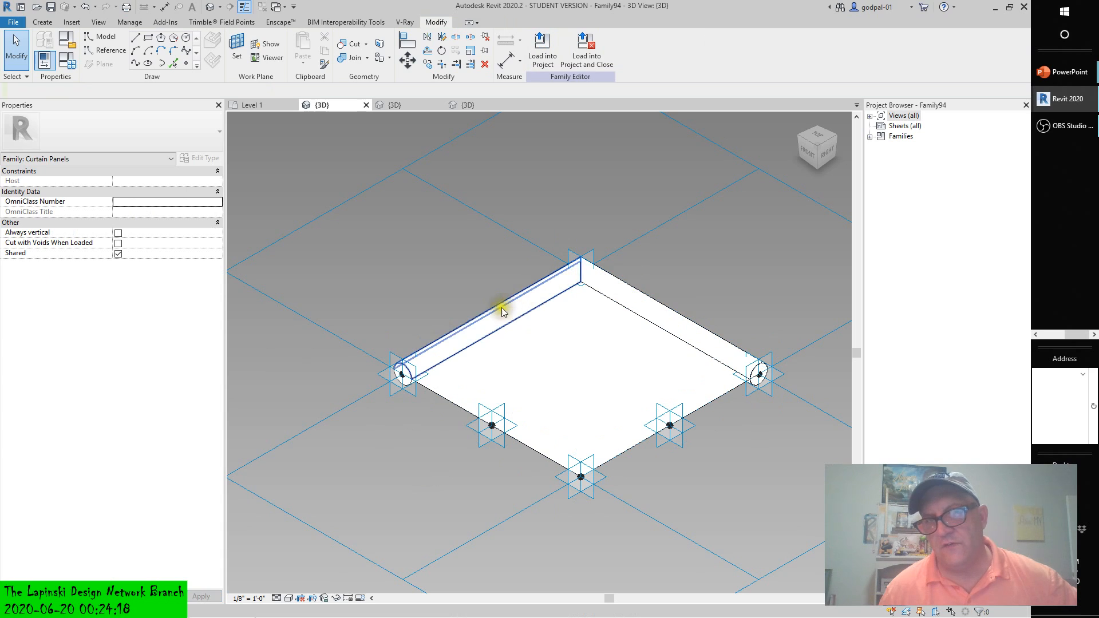
left_click(414, 393)
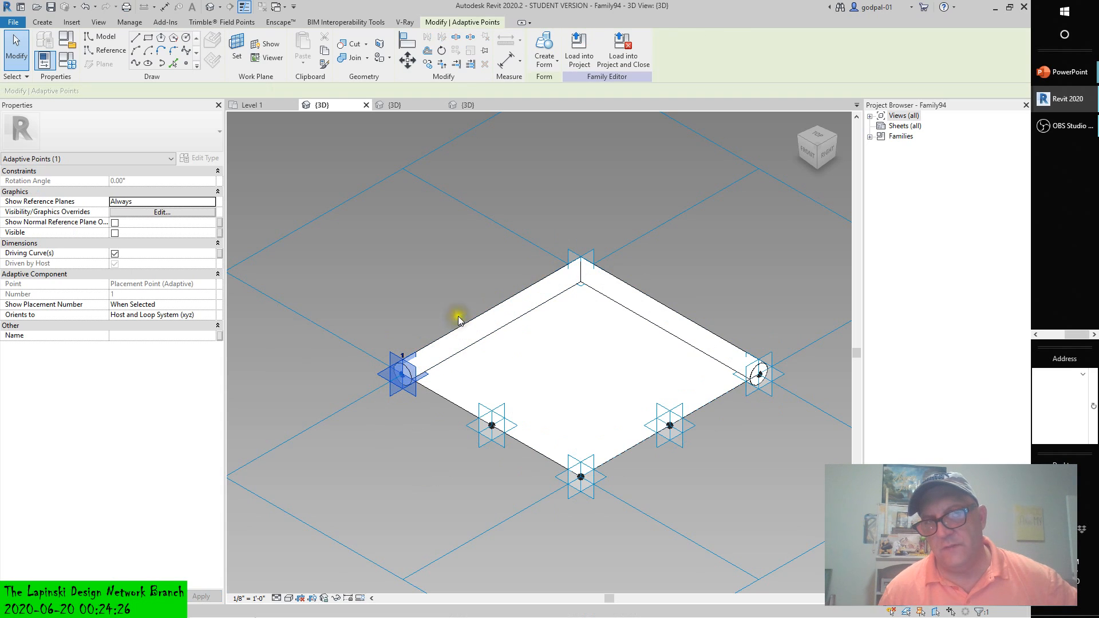
left_click(515, 324)
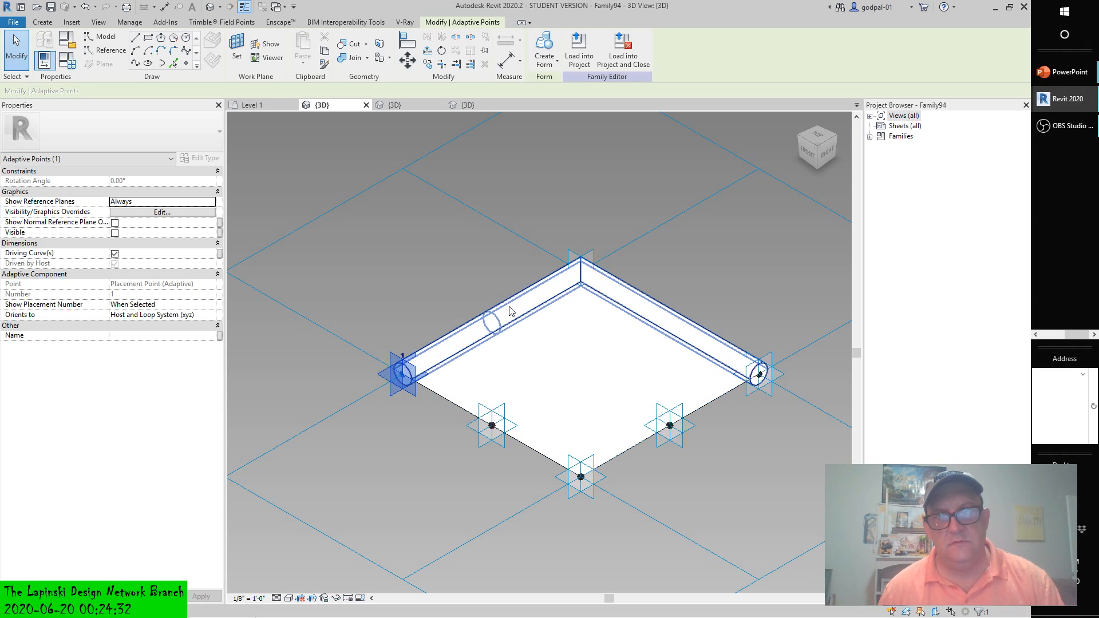
left_click(512, 318)
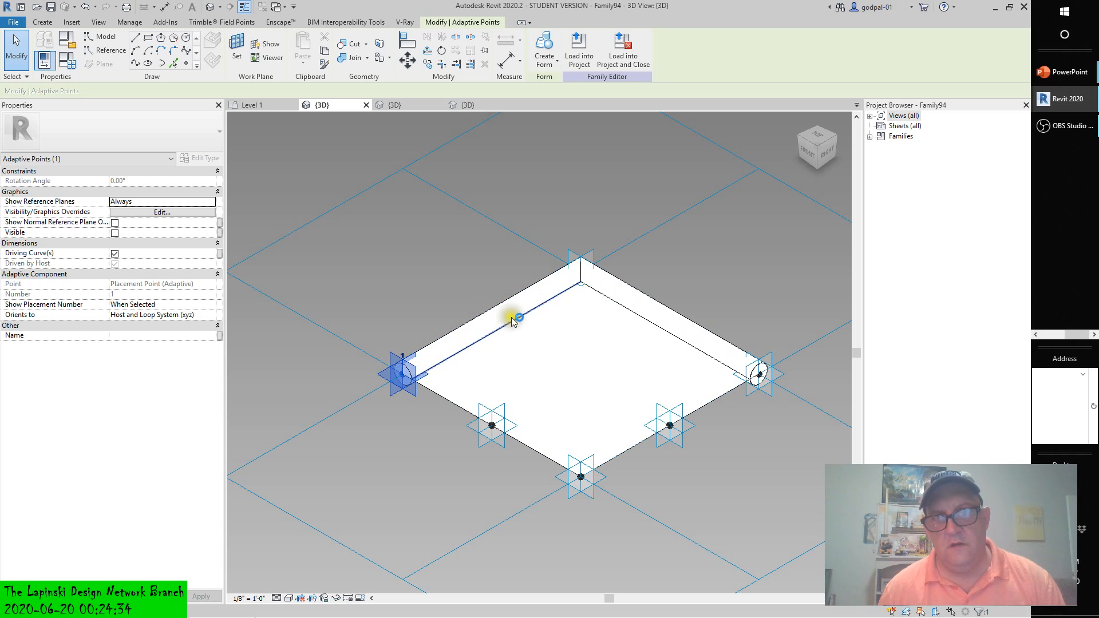
left_click(430, 428)
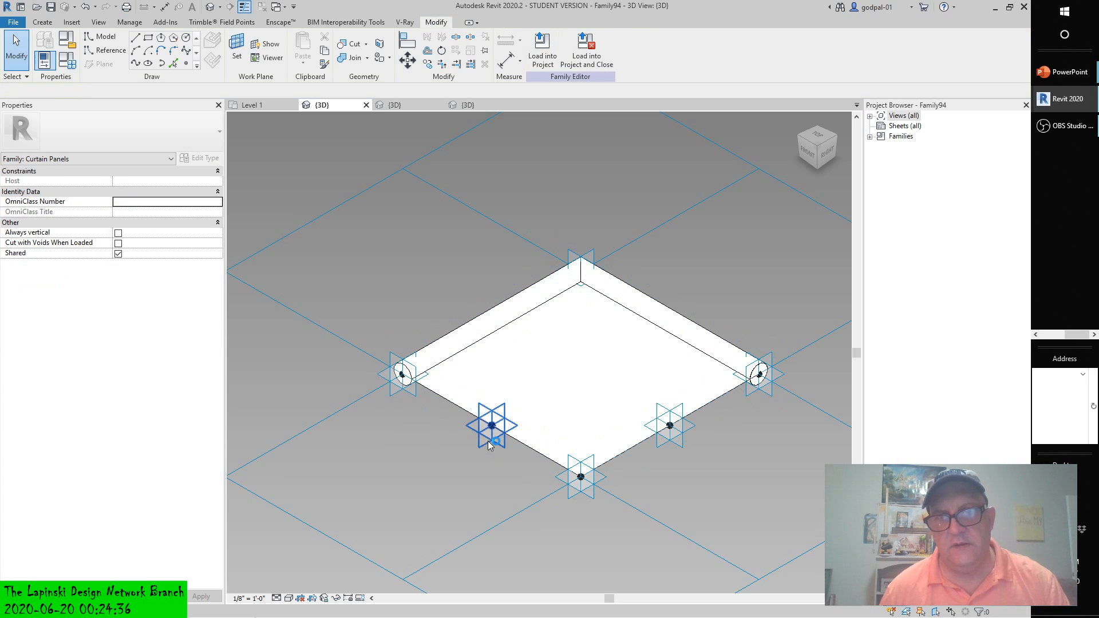
Draw a straight reference line between the midpoint reference points of the panel's front-left and front-right edges
left_click(104, 50)
left_click(504, 413)
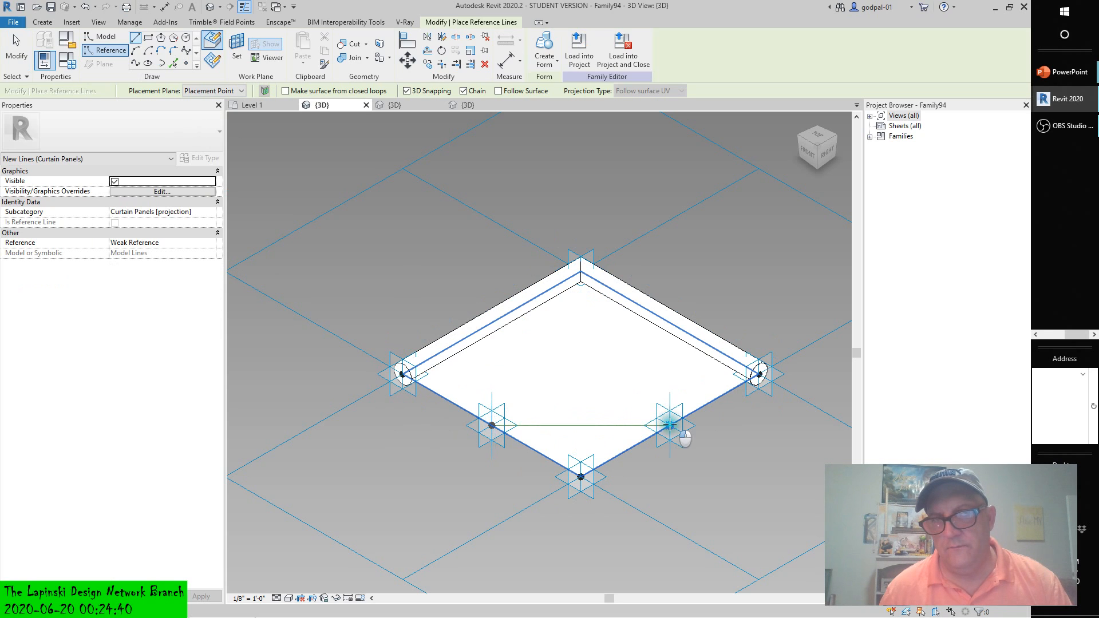
left_click(670, 426)
key("Escape")
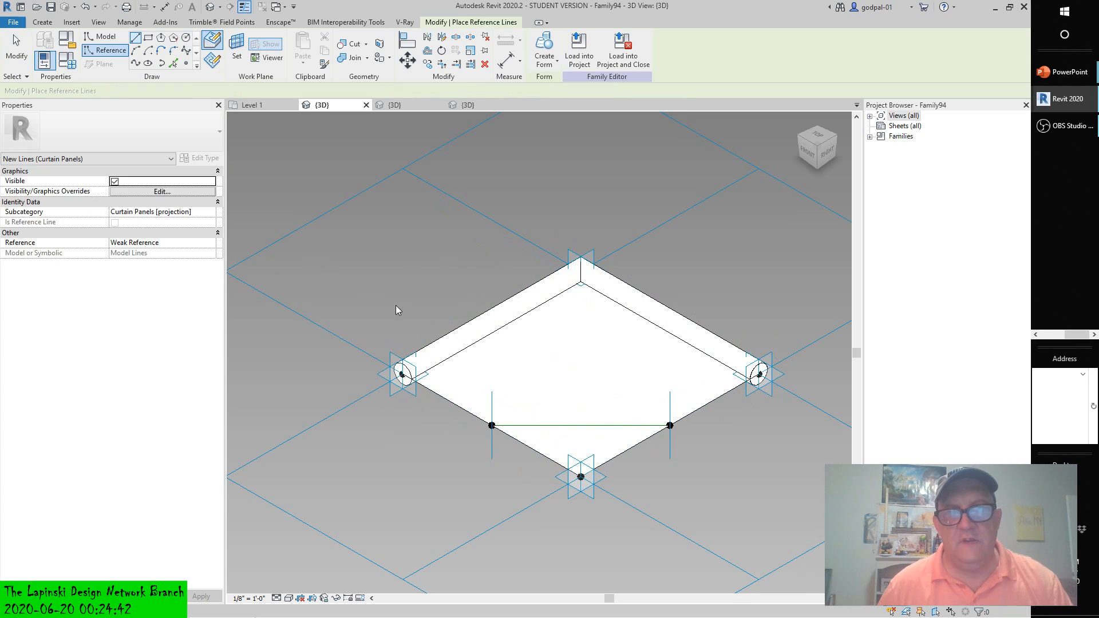
left_click(185, 38)
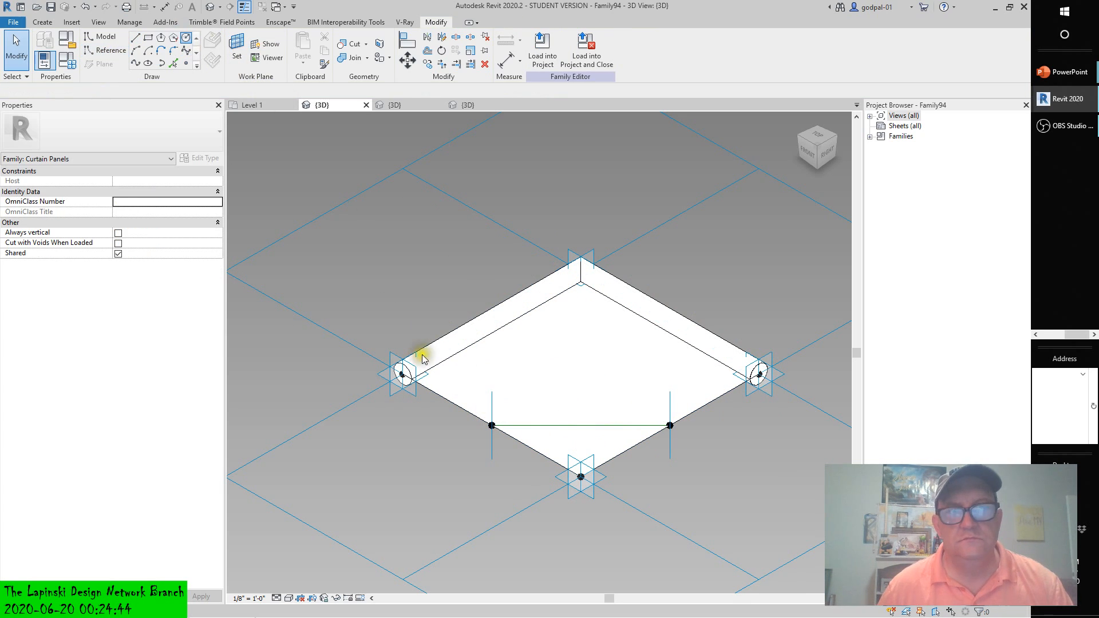
key("Escape")
left_click(491, 426)
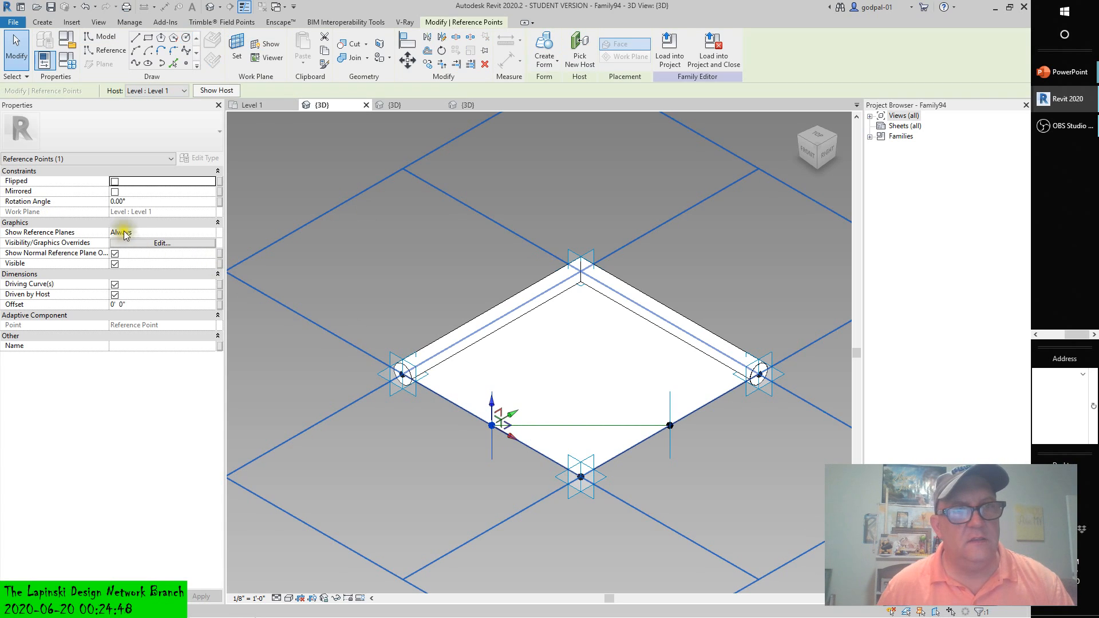
key("Escape")
Examine the reference plane of the front-left midpoint reference point up close and at full panel view
scroll(496, 441, "up", 3)
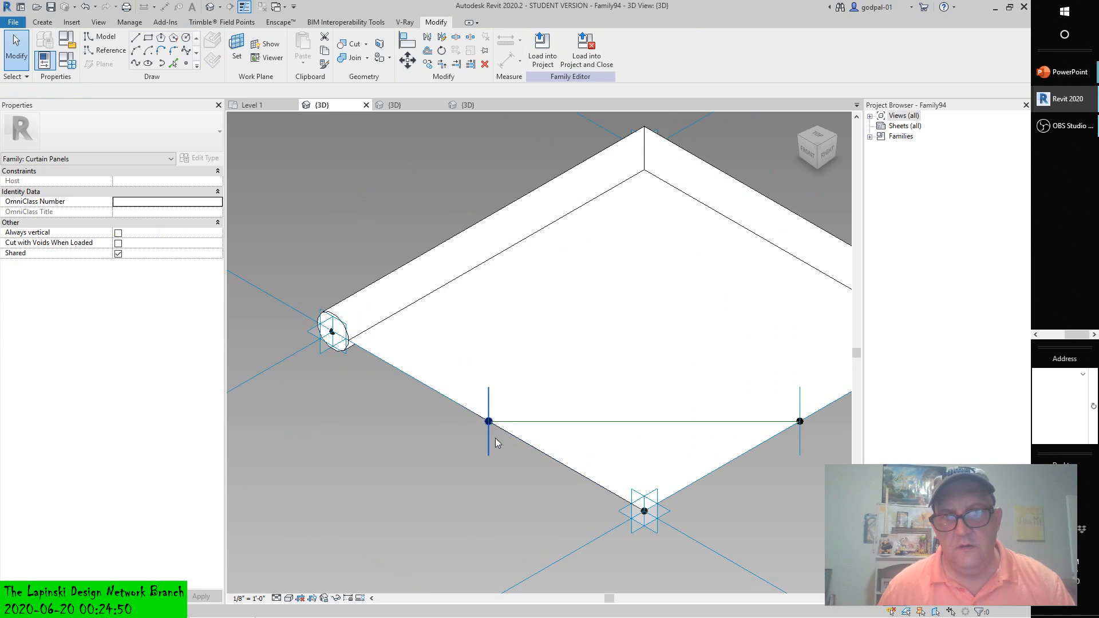
scroll(494, 431, "up", 2)
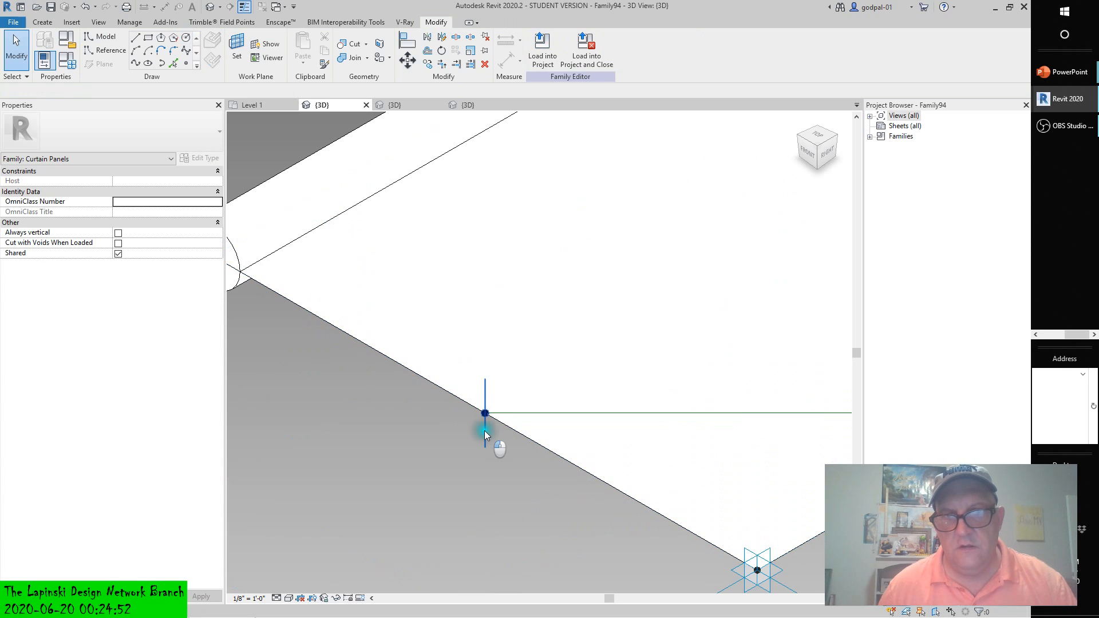
left_click(485, 431)
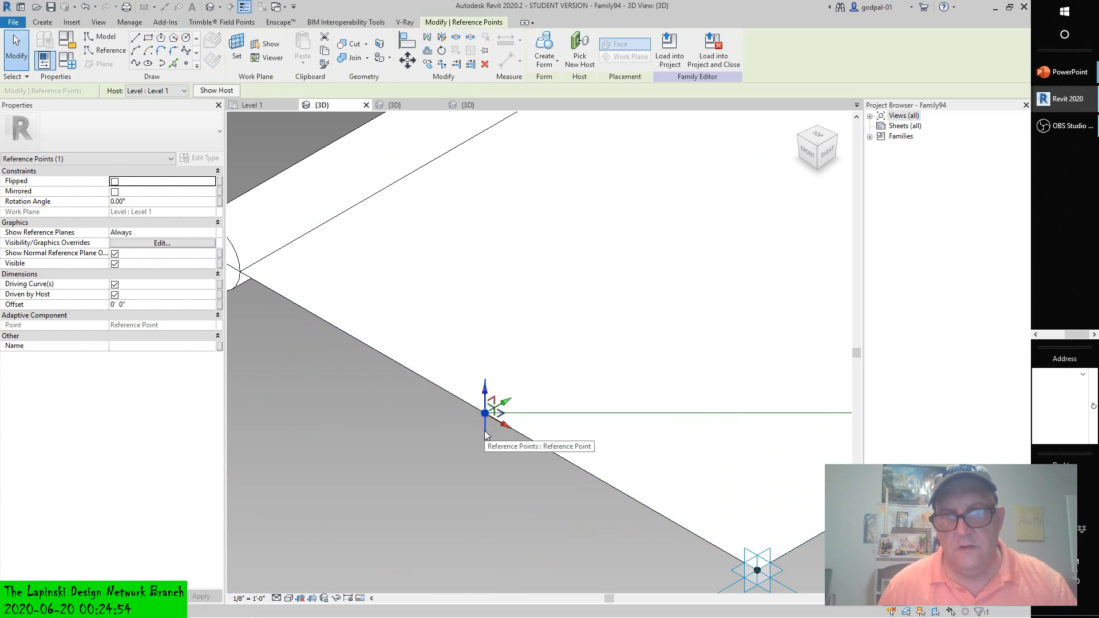
left_click(426, 439)
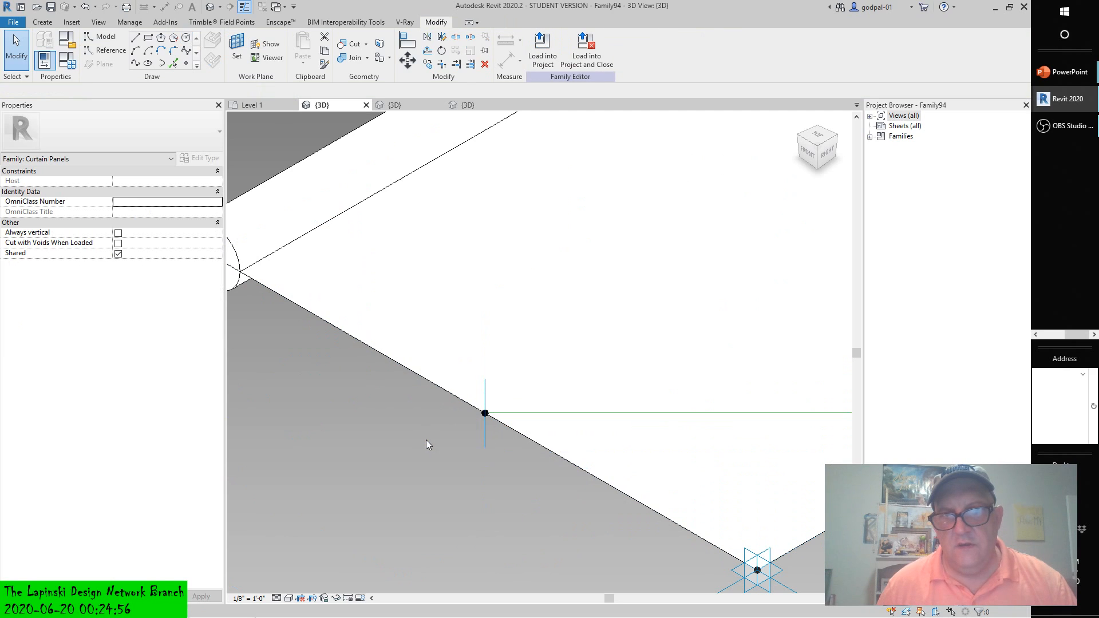
left_click(487, 445)
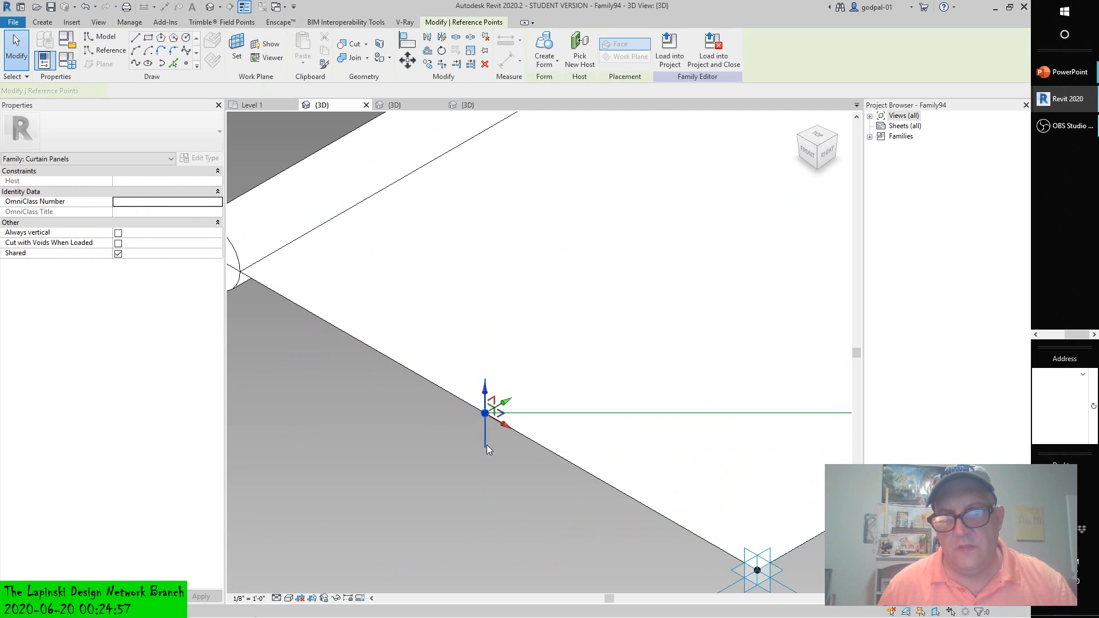
left_click(456, 448)
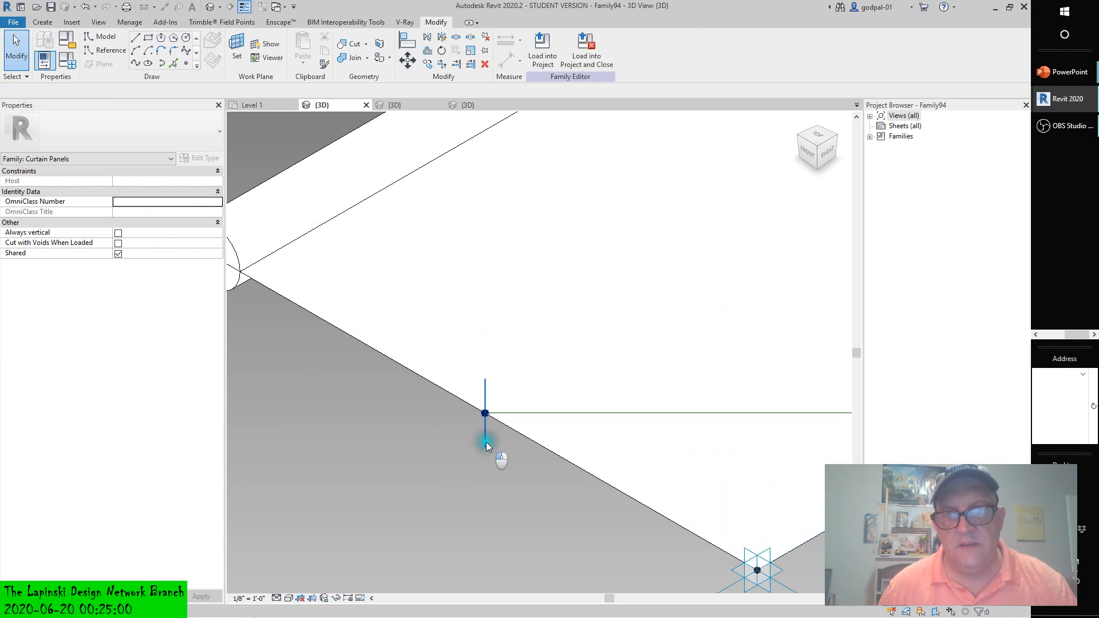
left_click(486, 441)
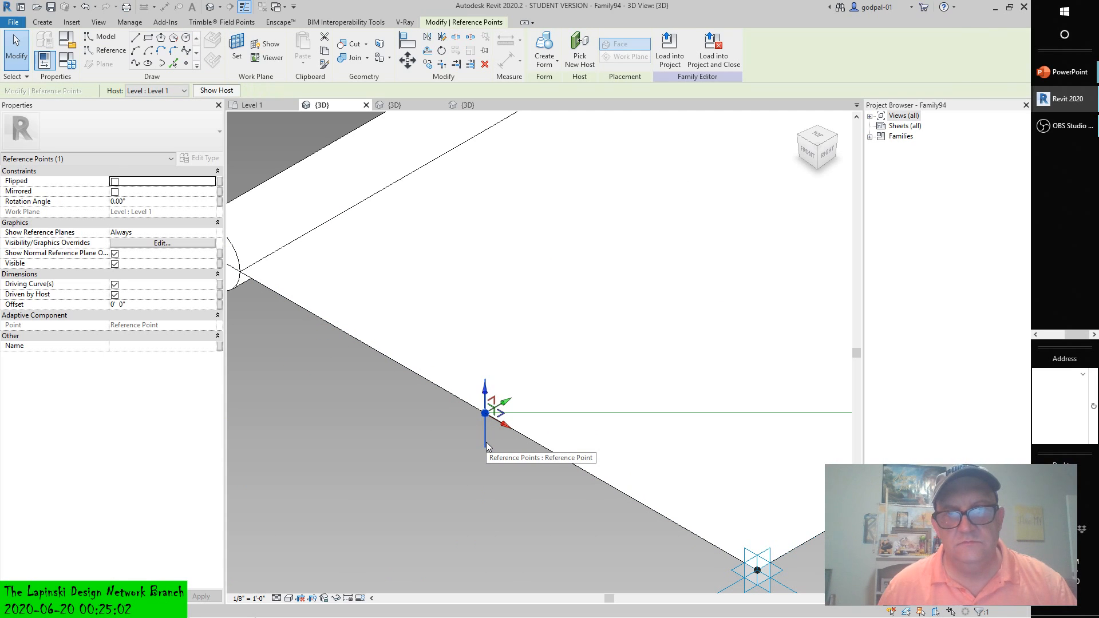
scroll(486, 442, "down", 5)
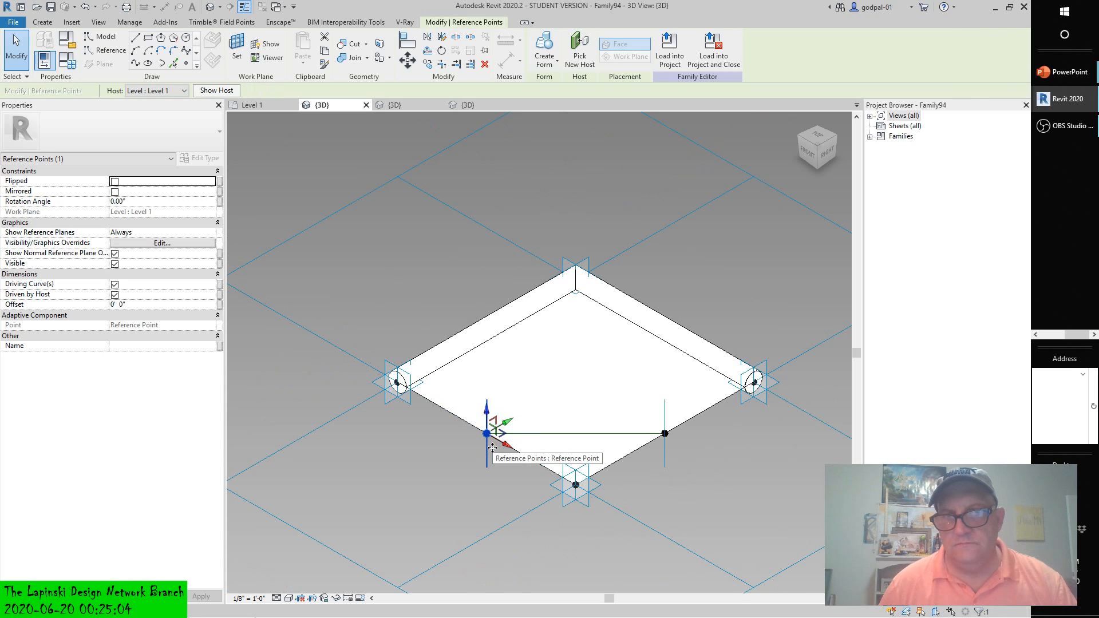
left_click(447, 478)
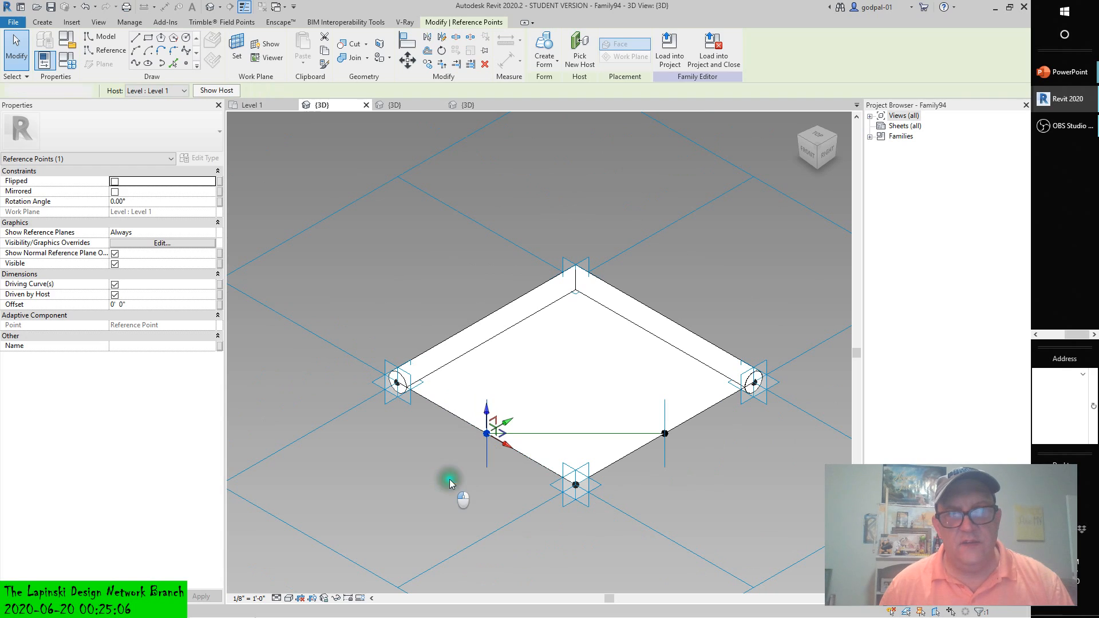
left_click_drag(454, 489, 493, 421)
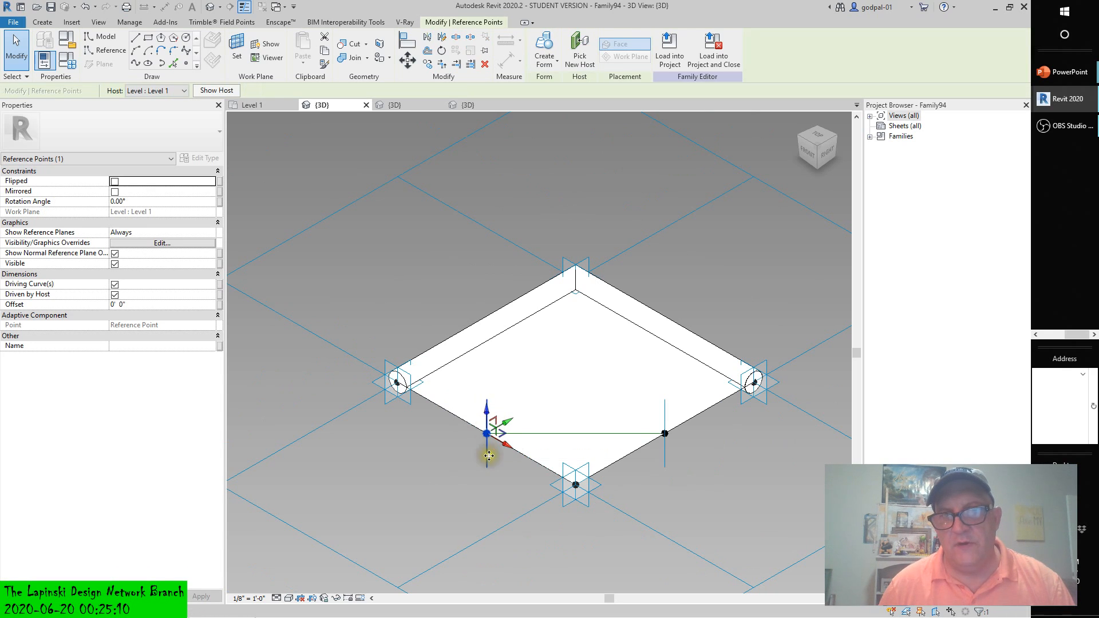
middle_click_drag(458, 454, 607, 479, "shift")
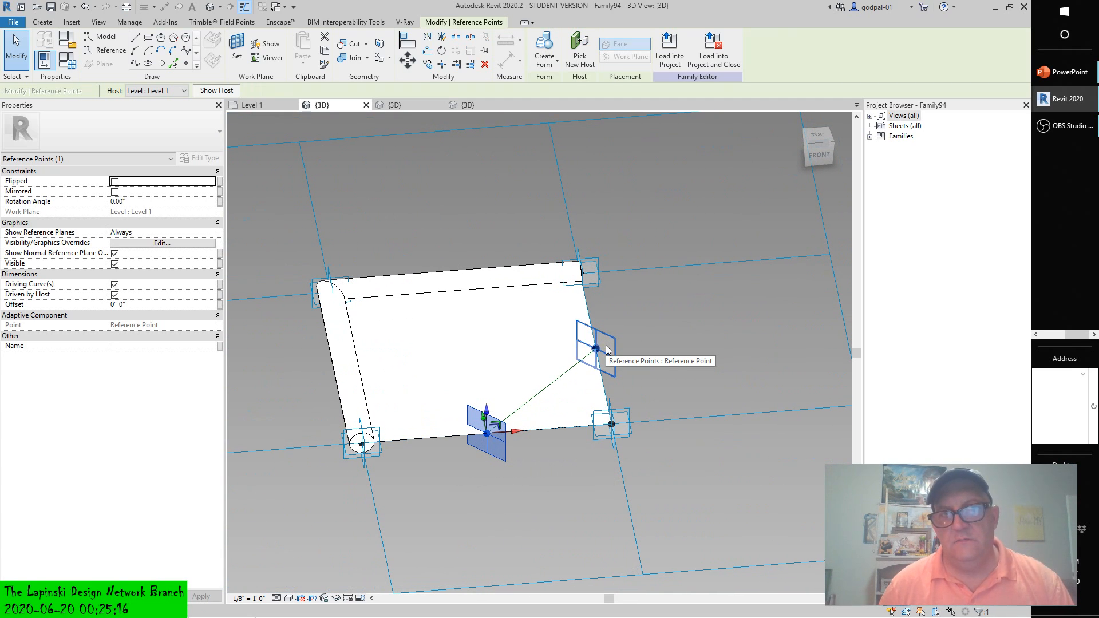
left_click(606, 350)
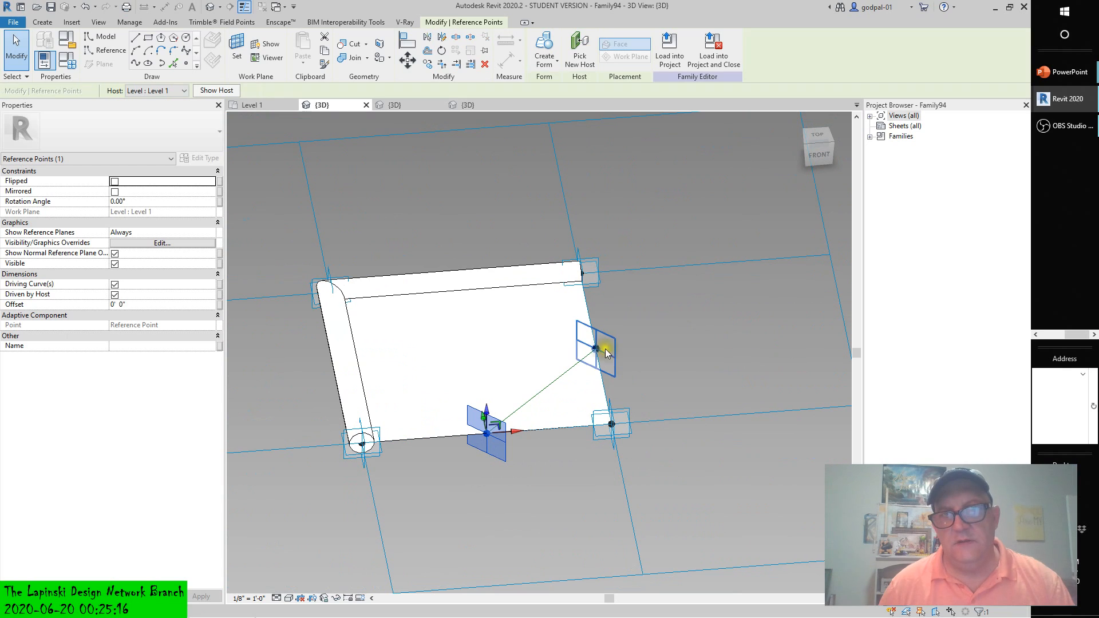
left_click(187, 41)
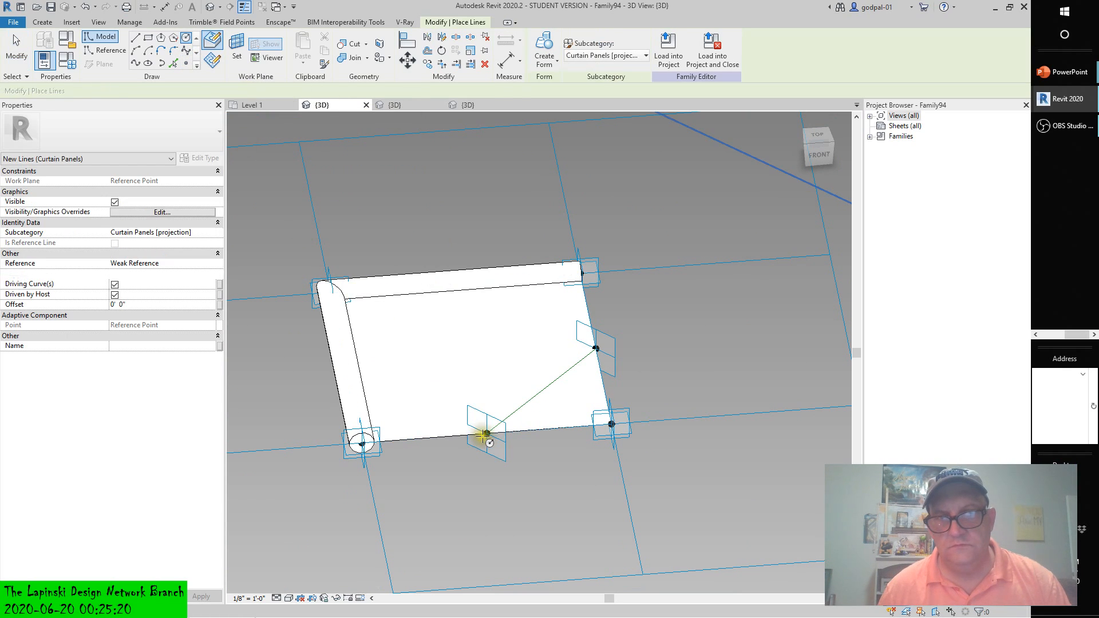
key("Escape")
key("Escape")
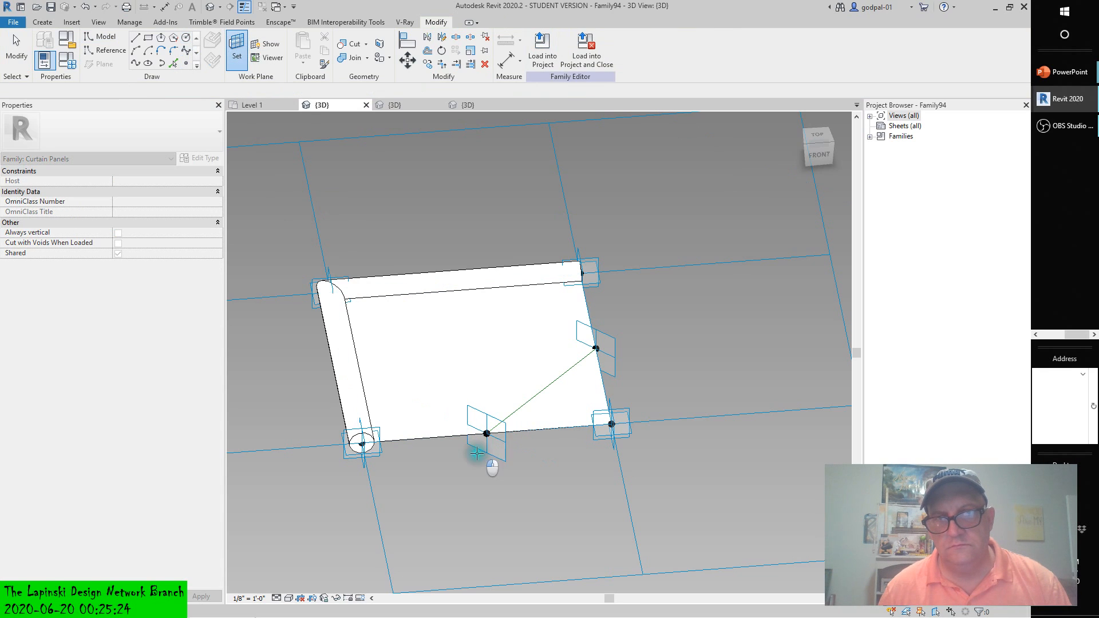
key("Return")
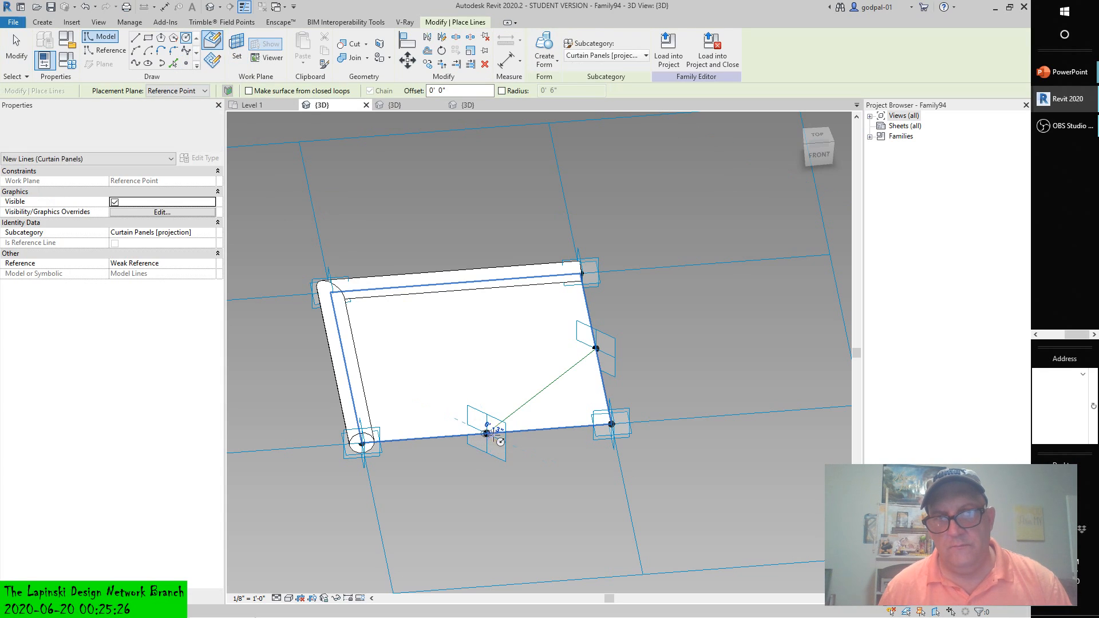
key("Escape")
key("Escape")
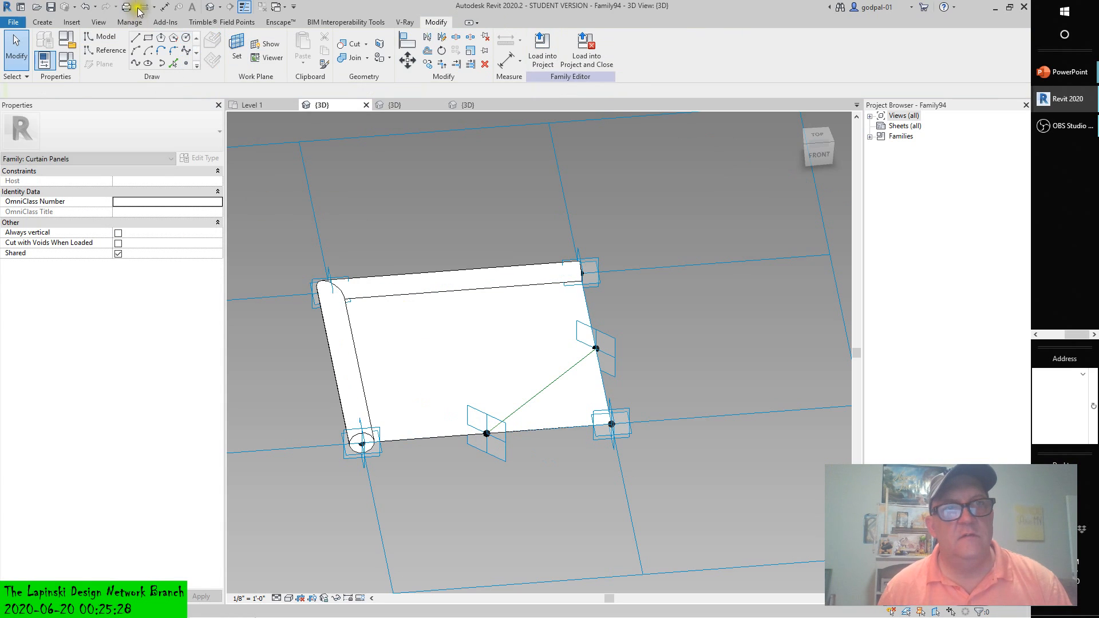
Set the work plane to the vertical reference plane of the front-left midpoint reference point and show that plane in the 3D view
left_click(186, 38)
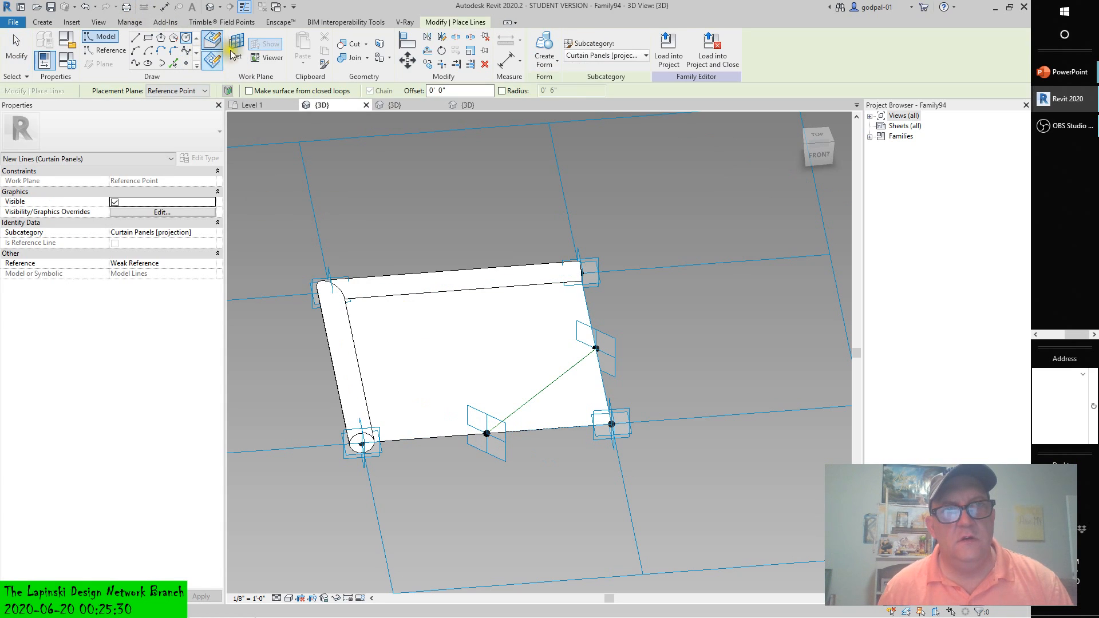
key("Escape")
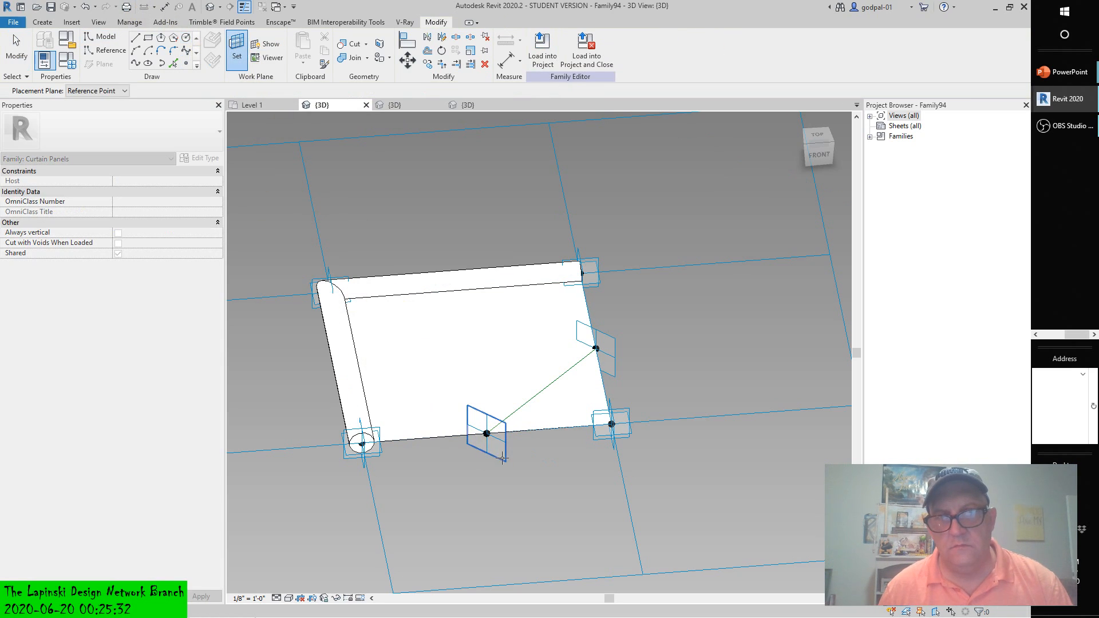
left_click(502, 458)
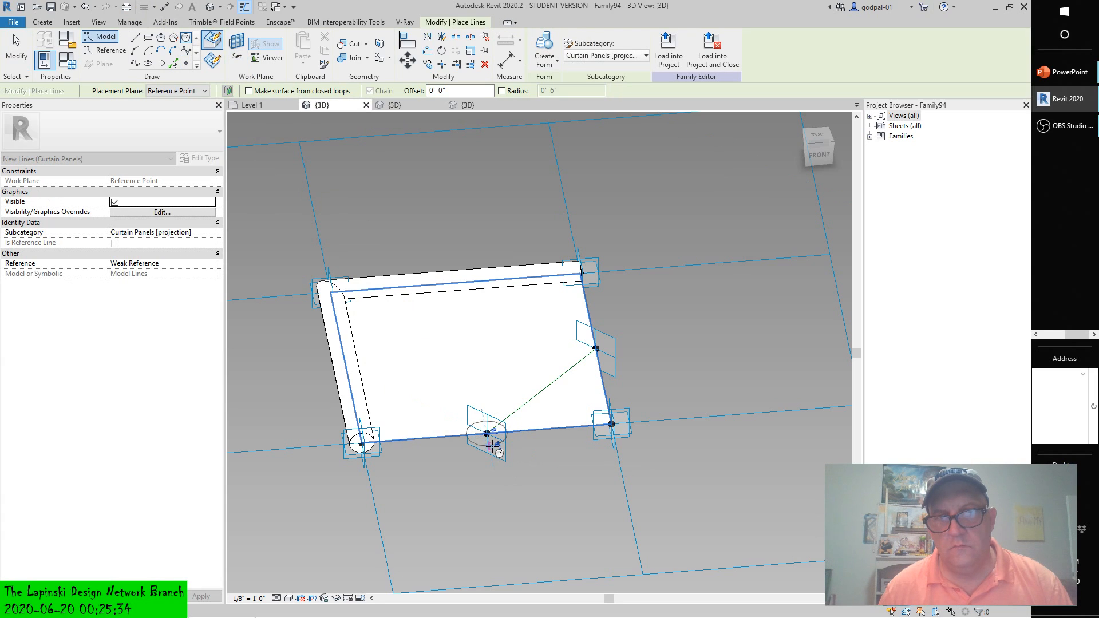
key("Escape")
key("Escape")
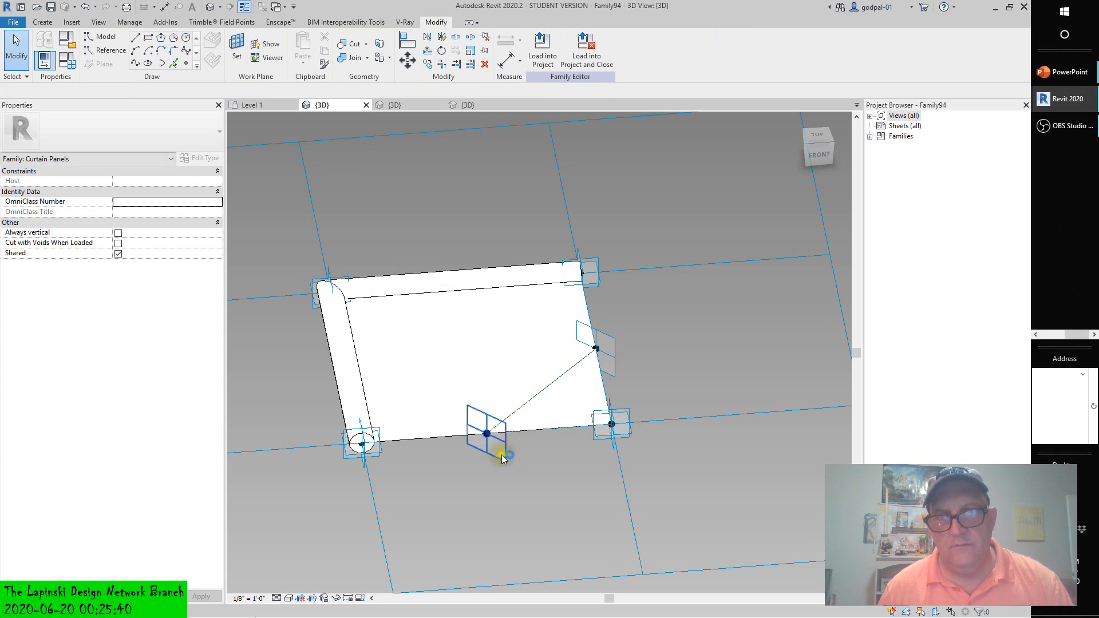
left_click(269, 46)
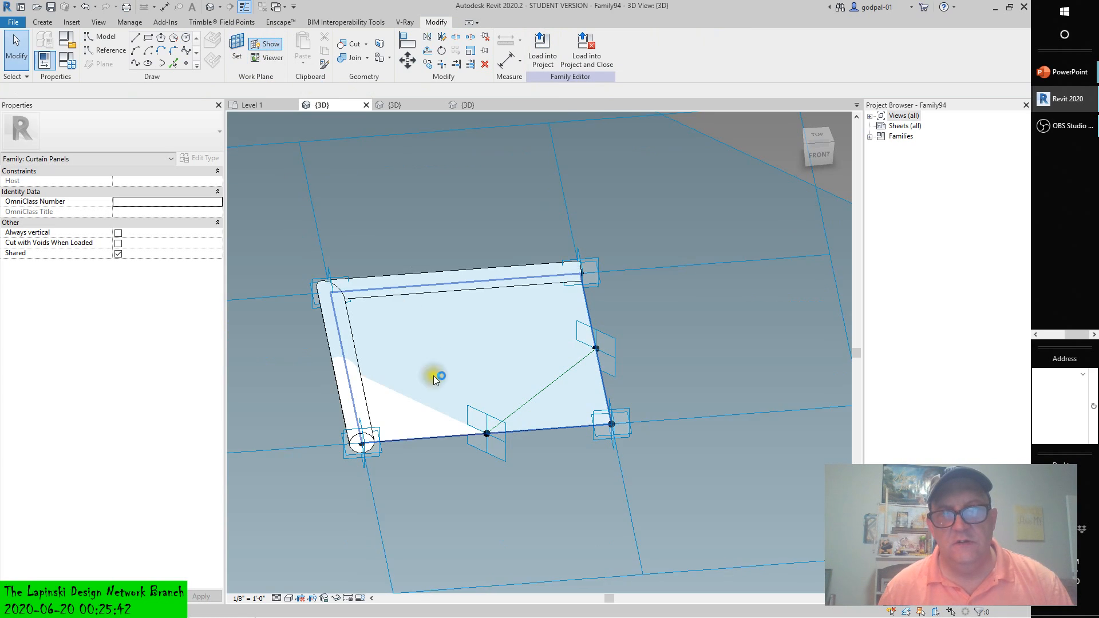
scroll(458, 418, "down", 4)
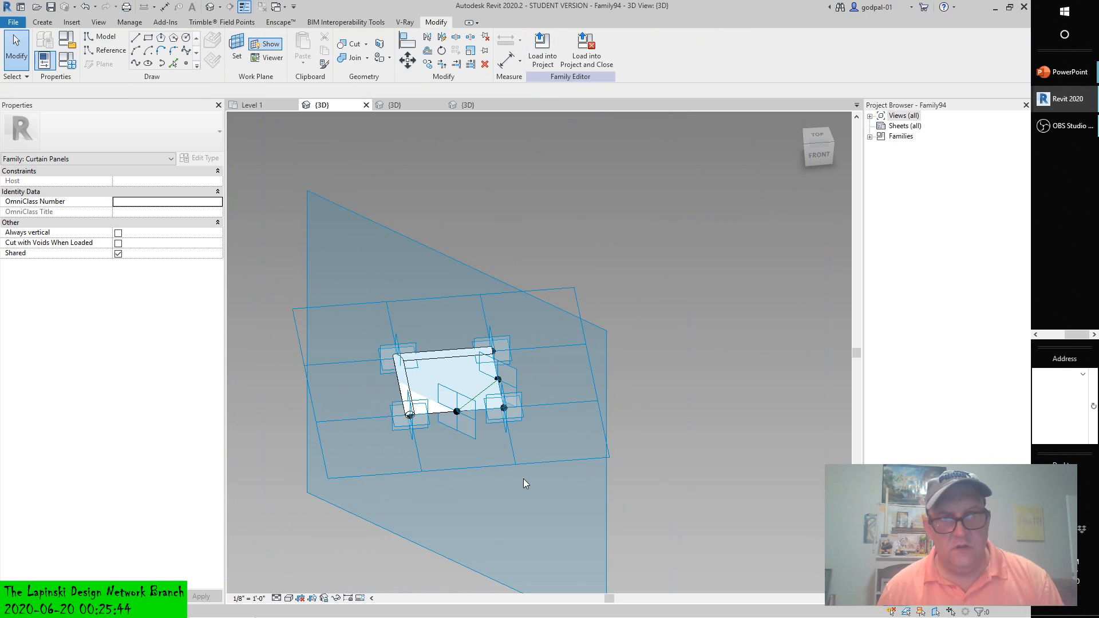
middle_click_drag(523, 478, 508, 441, "shift")
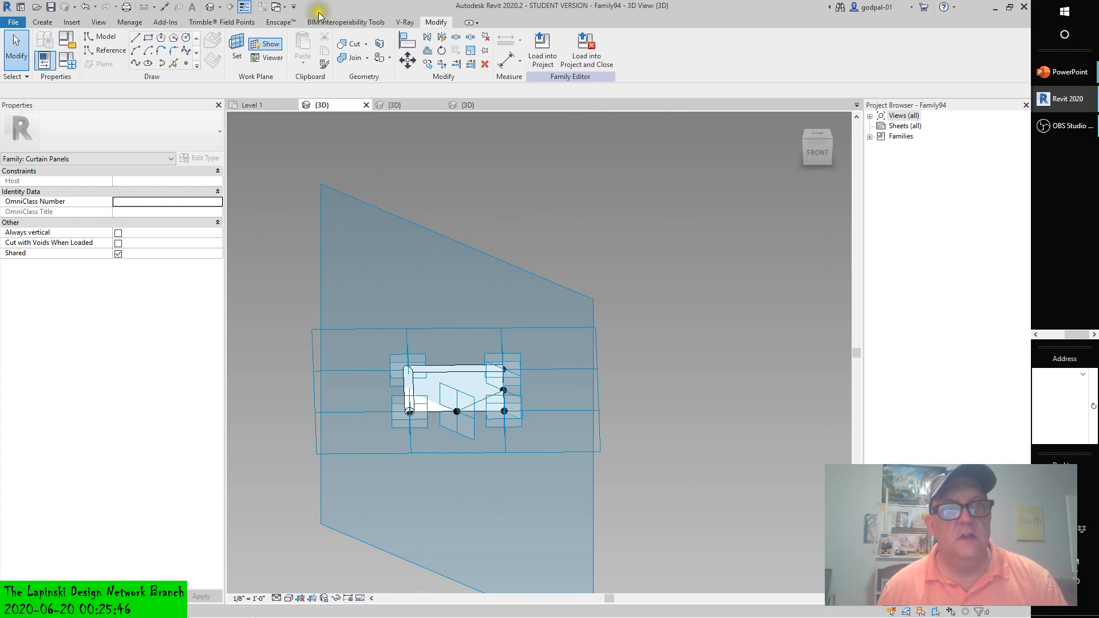
Draw a model-line circle with a 0' 6" radius centred on the front-left midpoint reference point
key("l")
key("i")
scroll(452, 422, "up", 4)
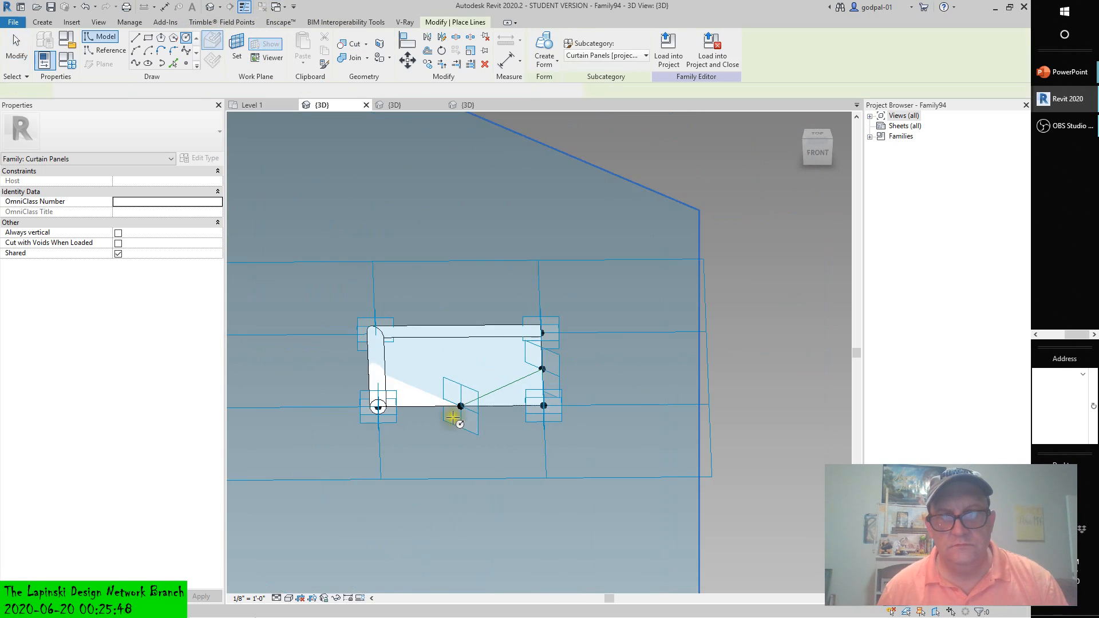
left_click(465, 400)
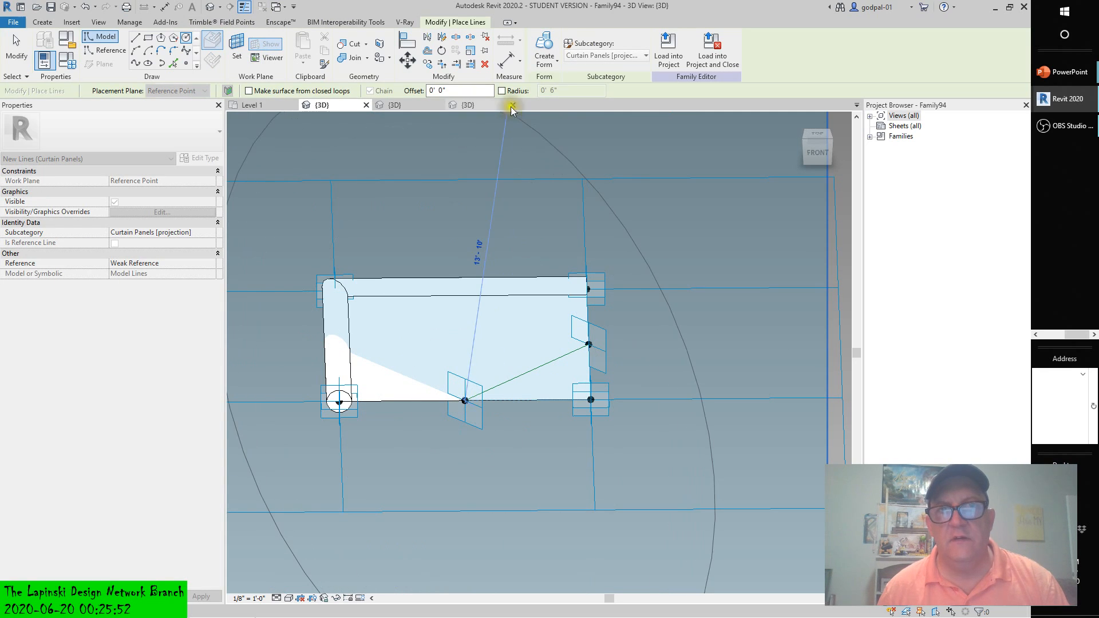
left_click(503, 92)
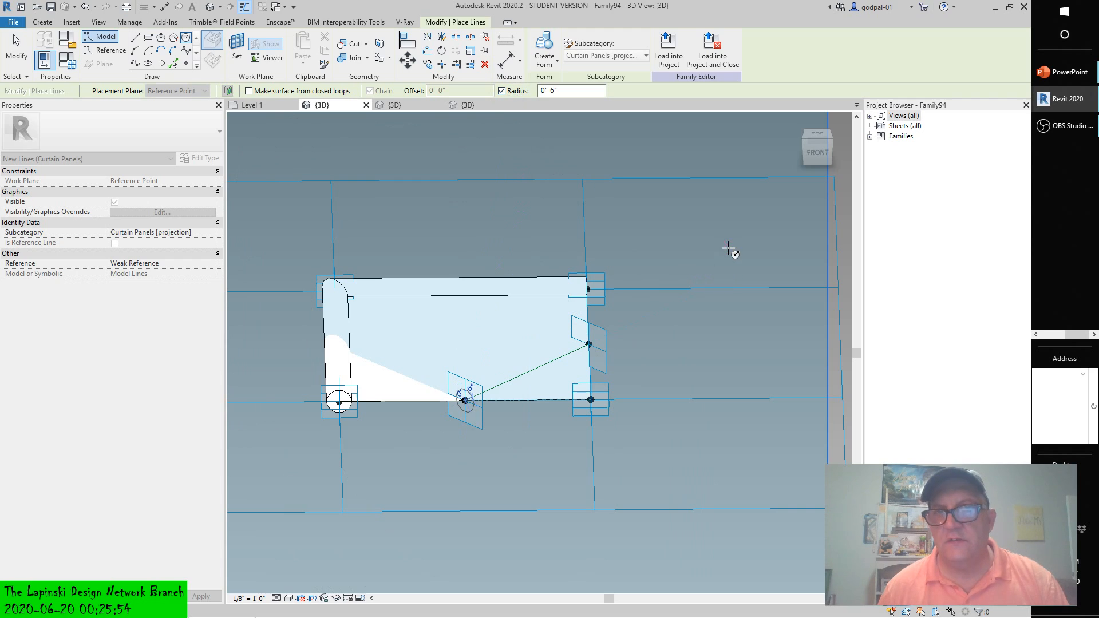
key("Escape")
key("Escape")
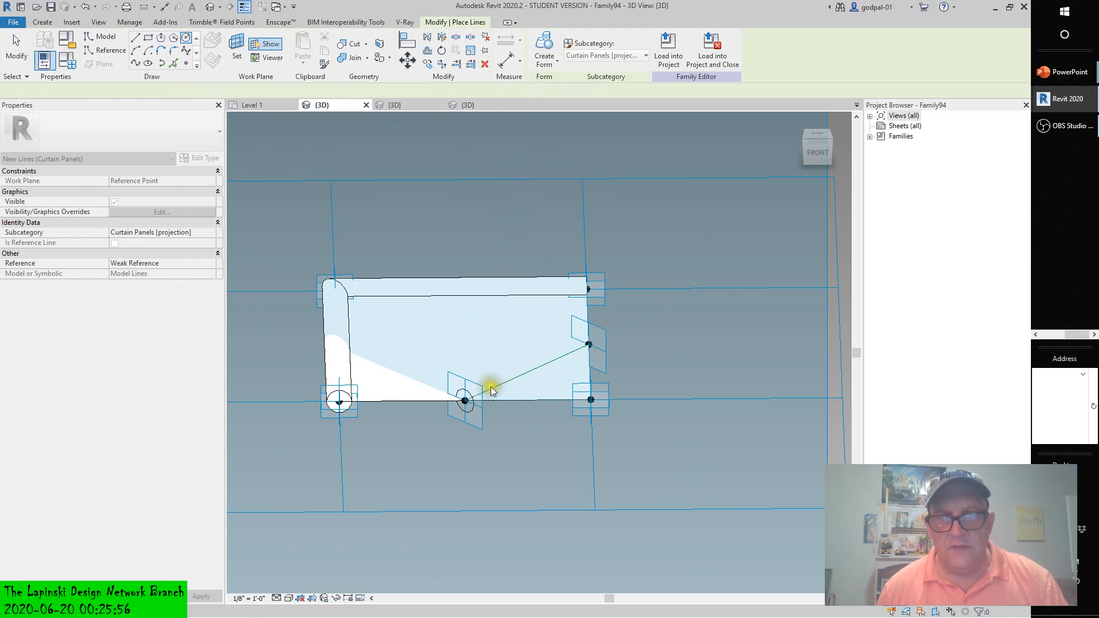
Create a solid form from the new circle along the diagonal reference line between the two midpoint reference points
left_click(472, 395)
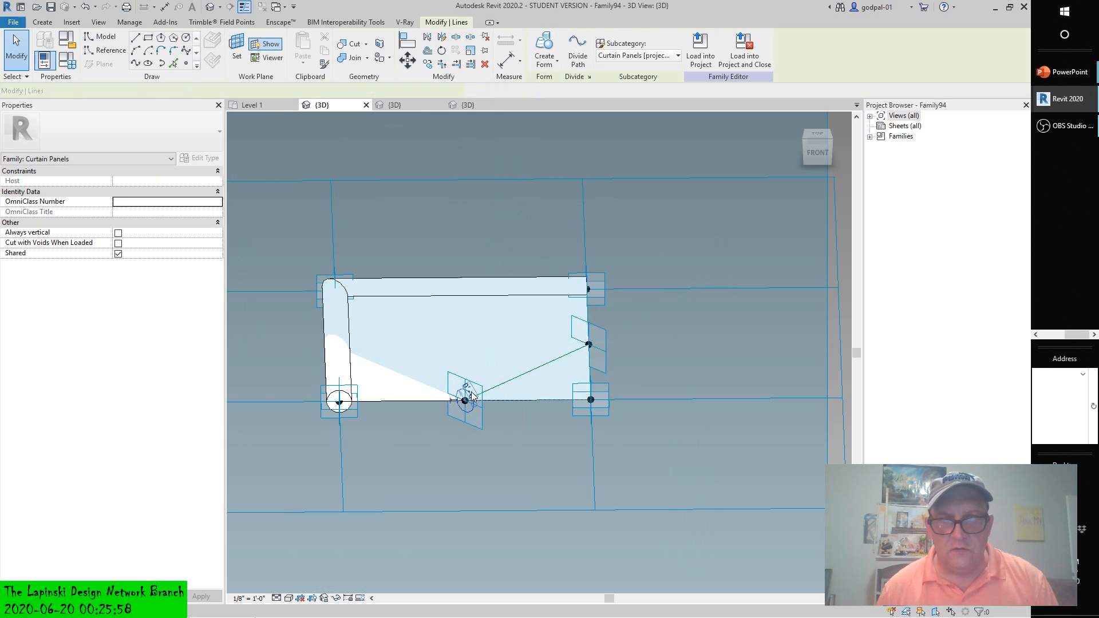
left_click(506, 387, "ctrl")
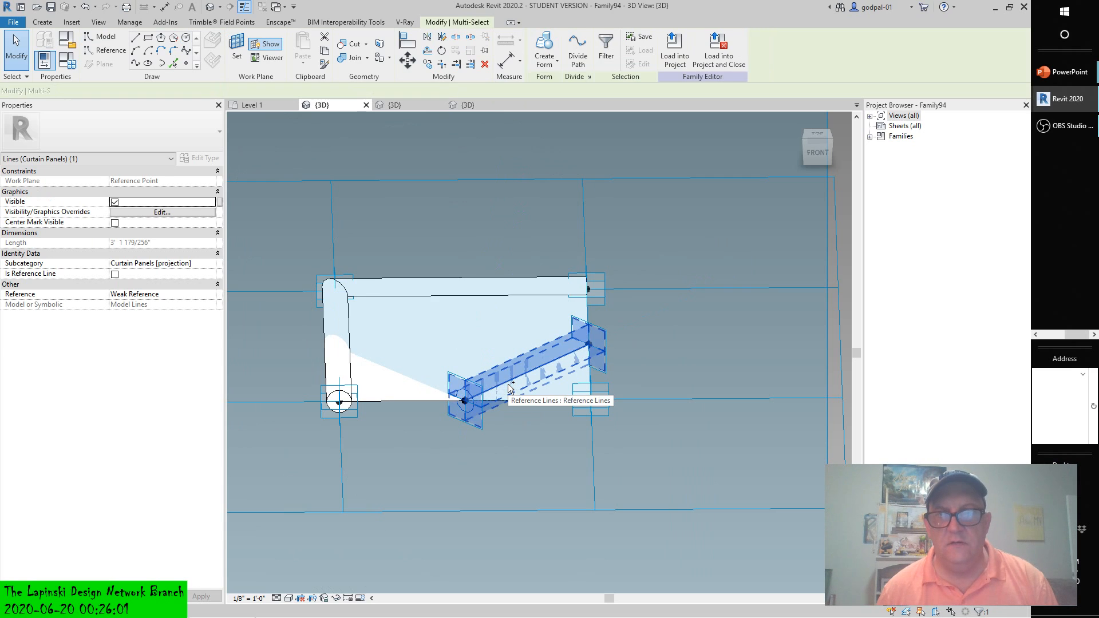
left_click(545, 60)
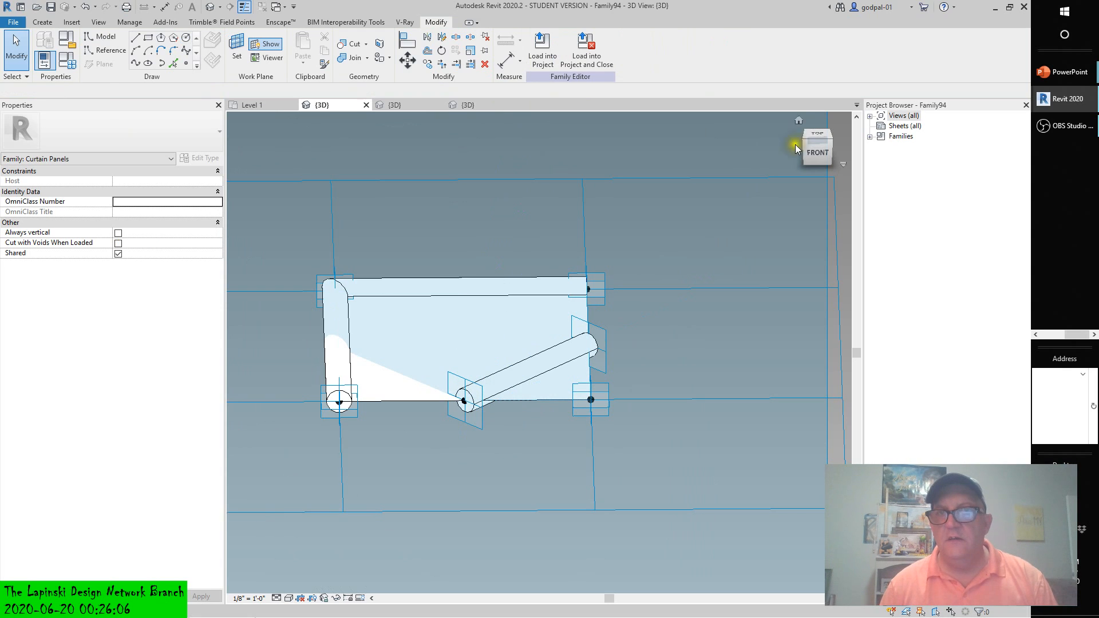
Examine the finished panel with its diagonal tube in the home view and from above
left_click(799, 120)
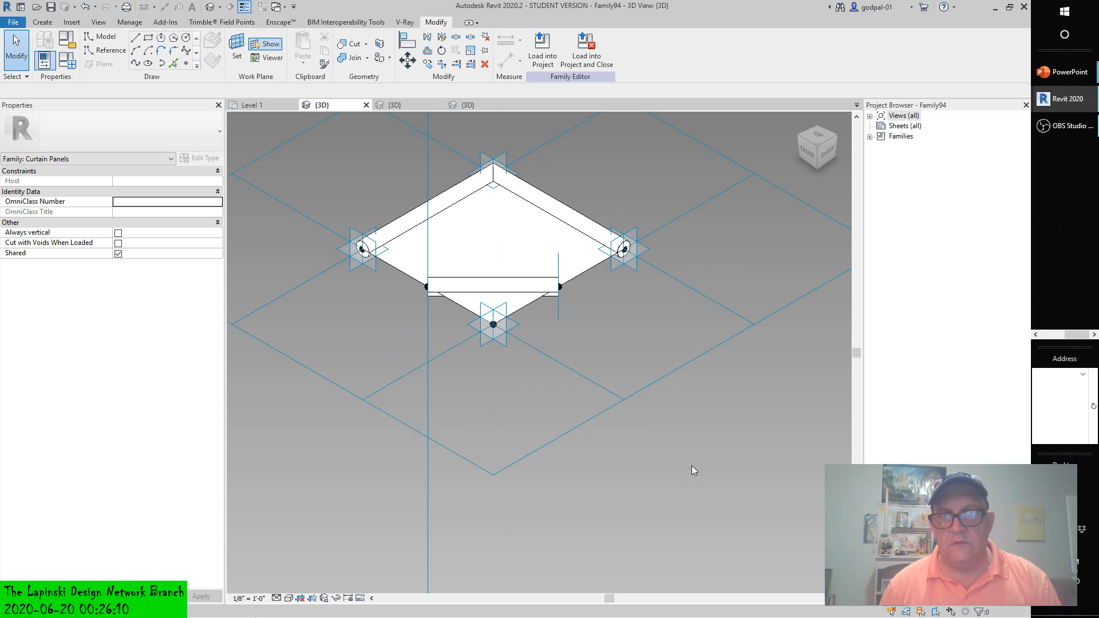
left_click(818, 140)
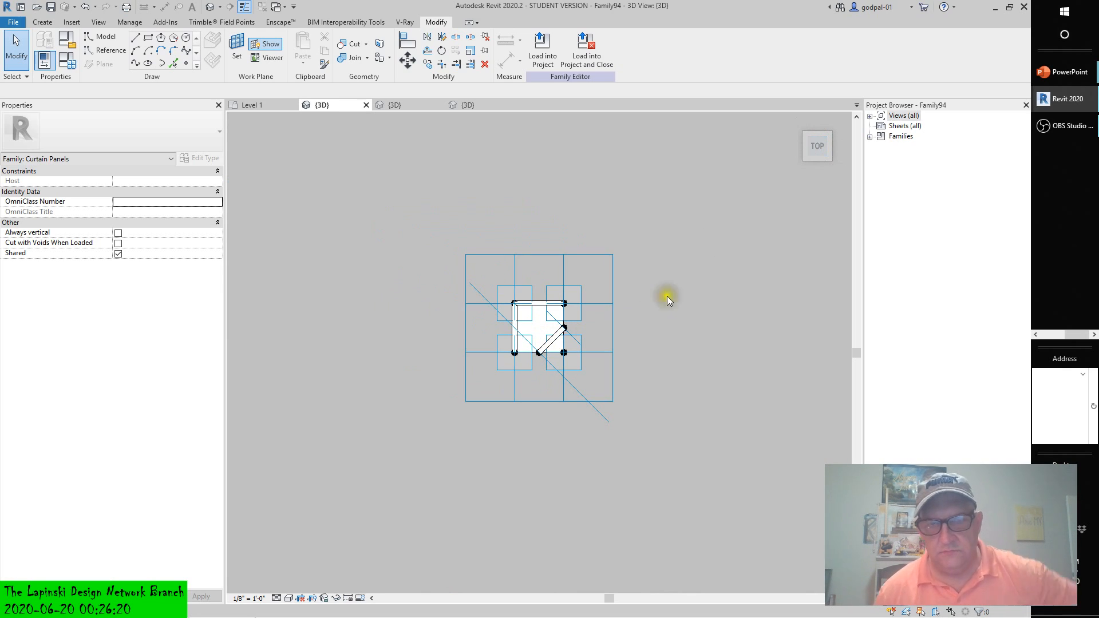
scroll(623, 349, "up", 3)
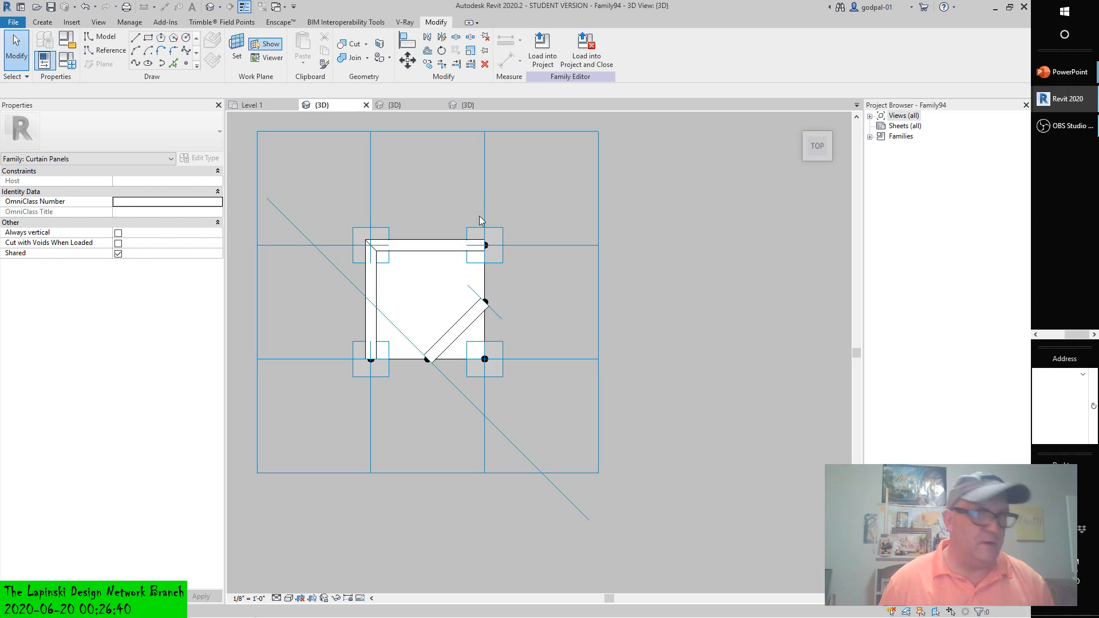
Examine the crossing tubes and flat panel form in the Family95 curtain panel, comparing it with the diagonal-tube panel in Family94
left_click(413, 105)
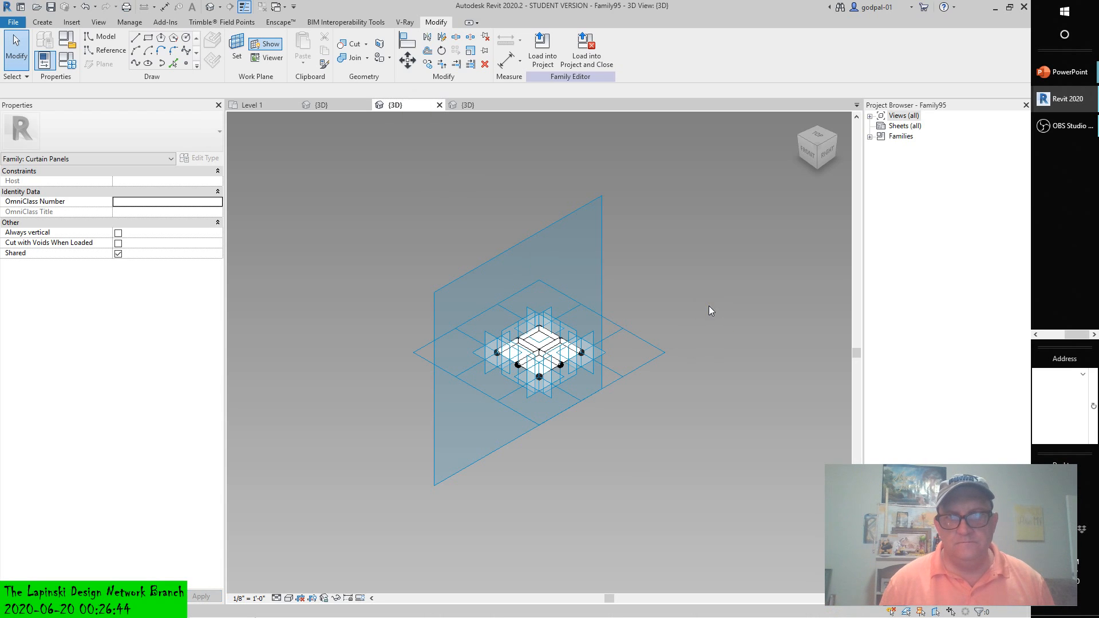
scroll(601, 337, "up", 2)
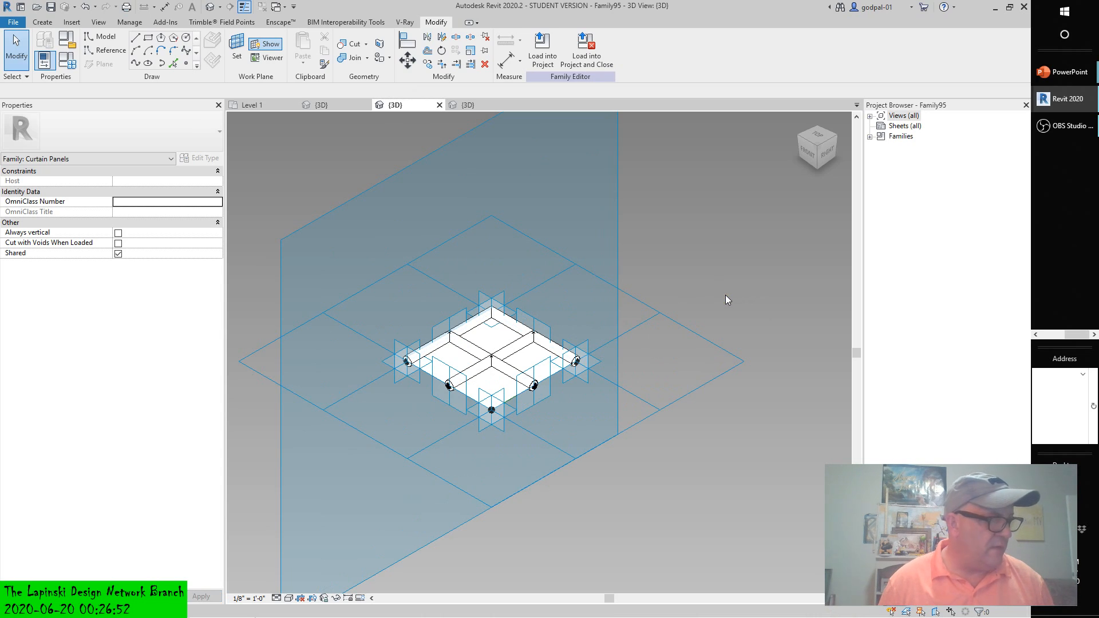
left_click(512, 403)
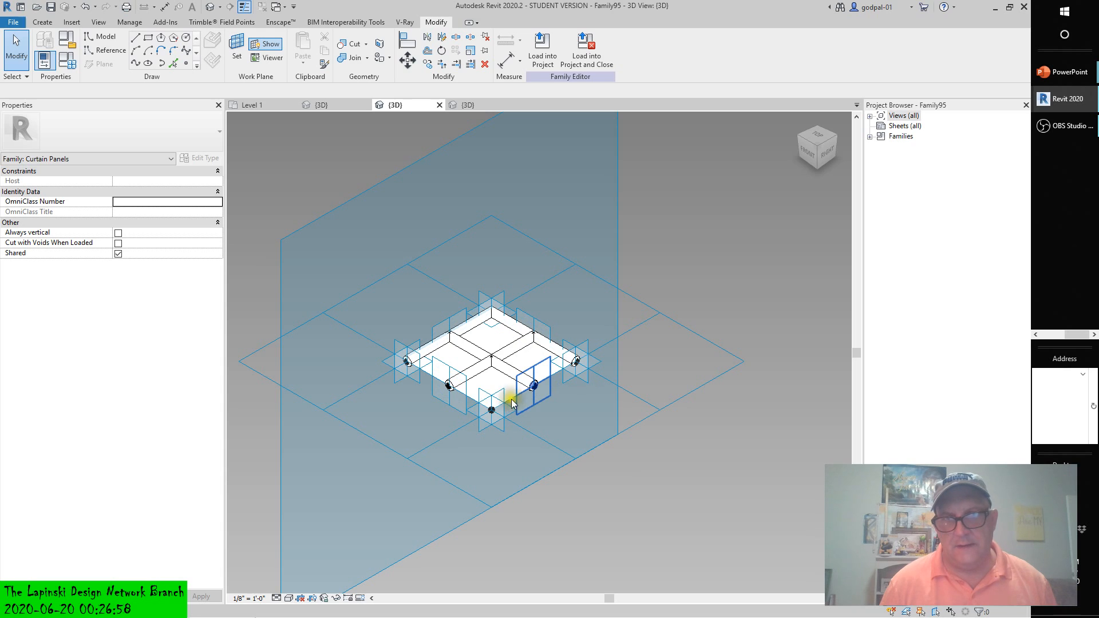
scroll(511, 392, "up", 6)
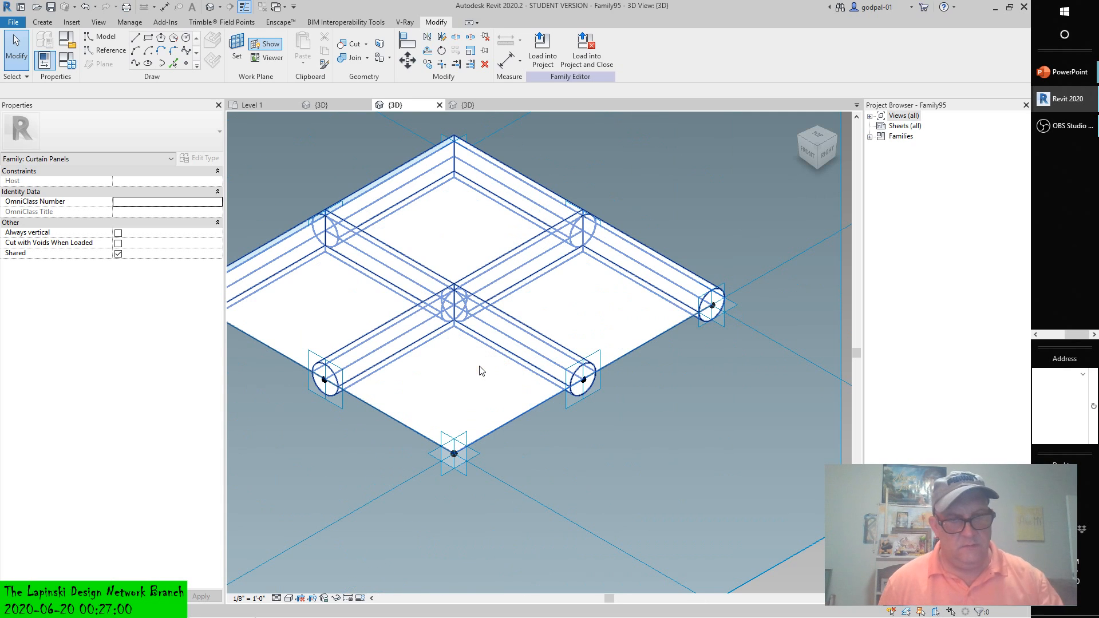
left_click(480, 390)
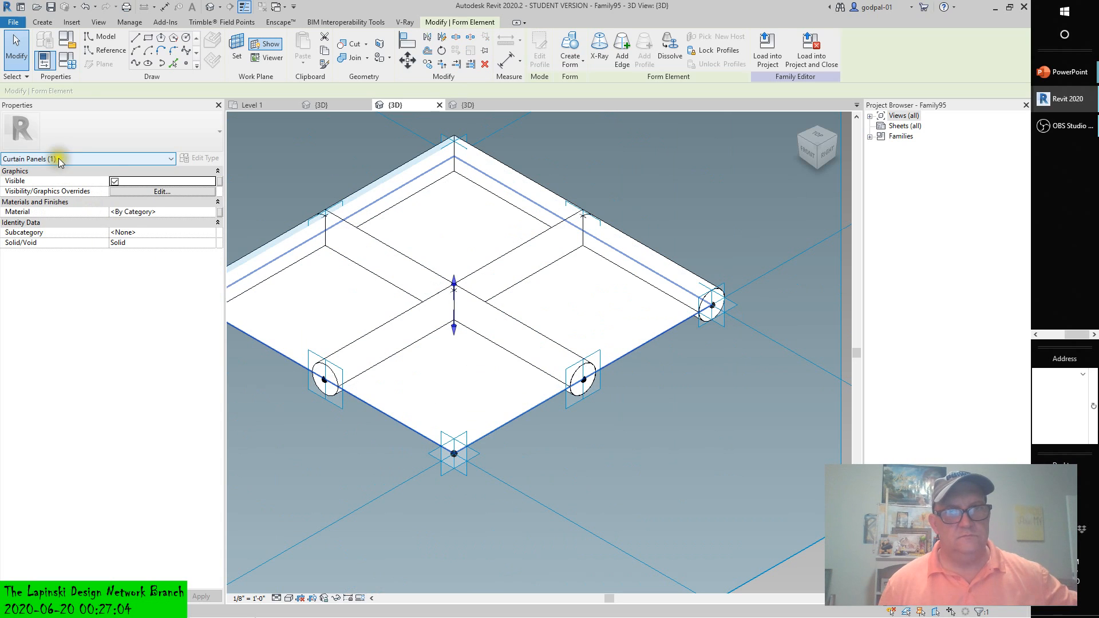
scroll(631, 348, "down", 3)
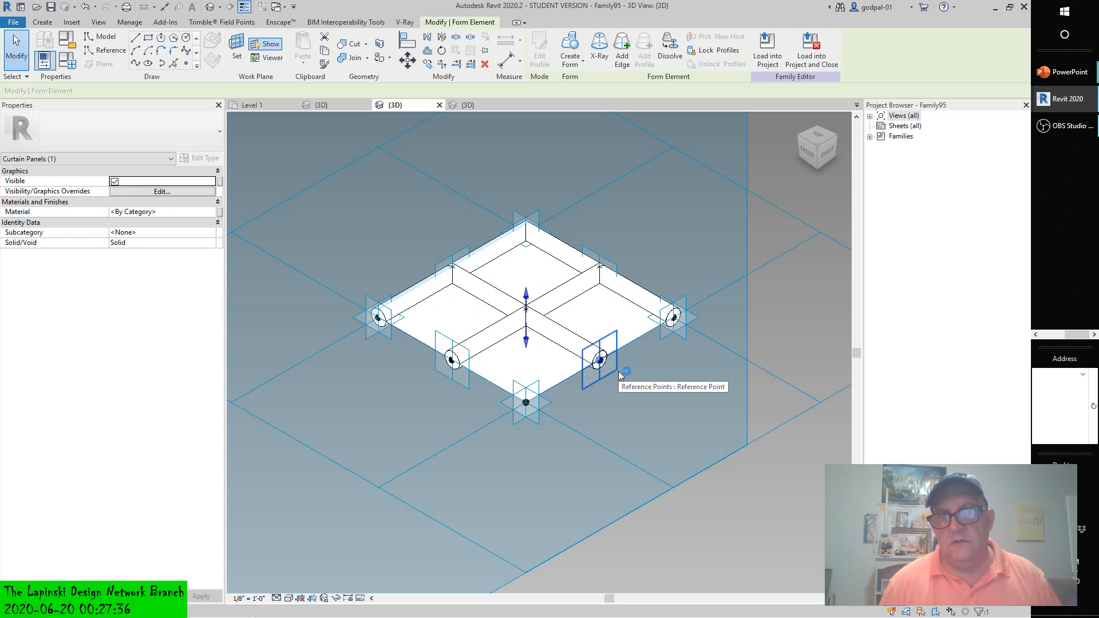
left_click(738, 575)
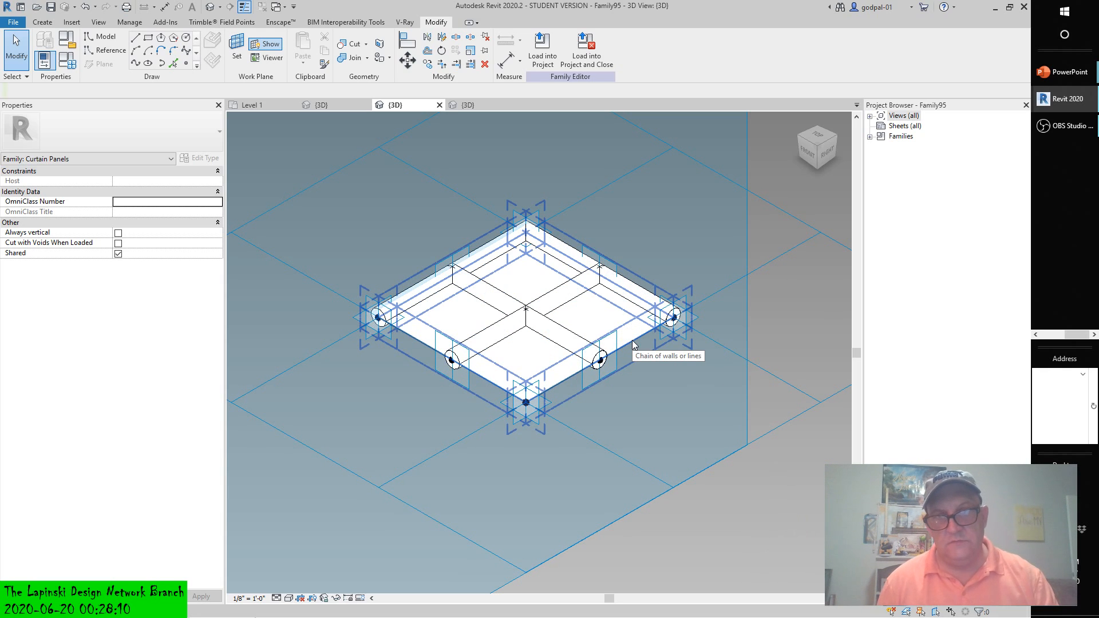
left_click(600, 319)
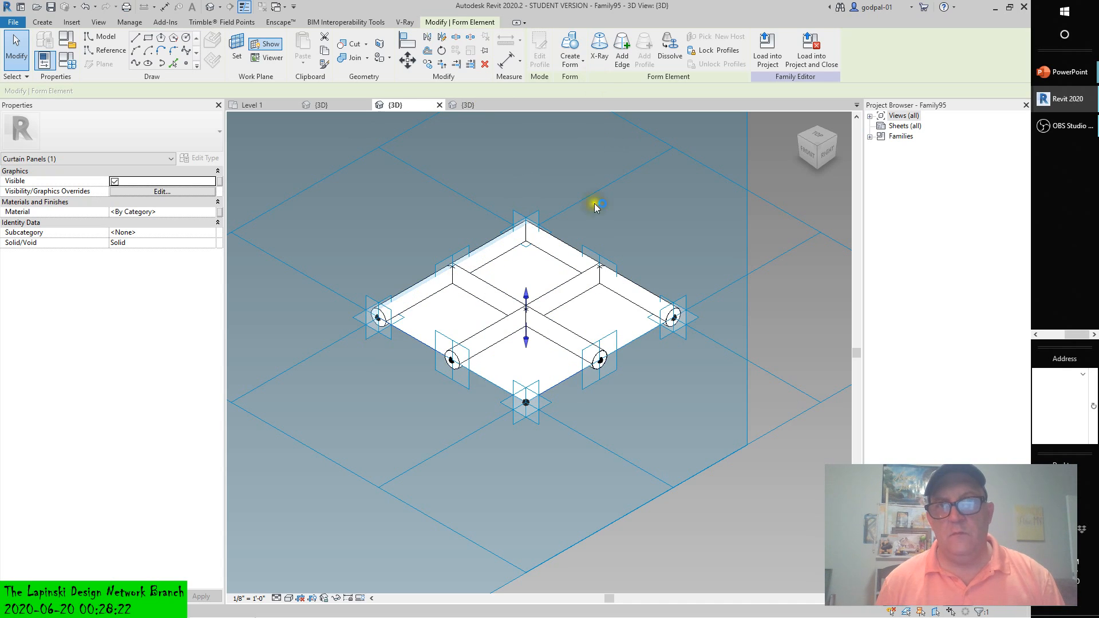
left_click(596, 318)
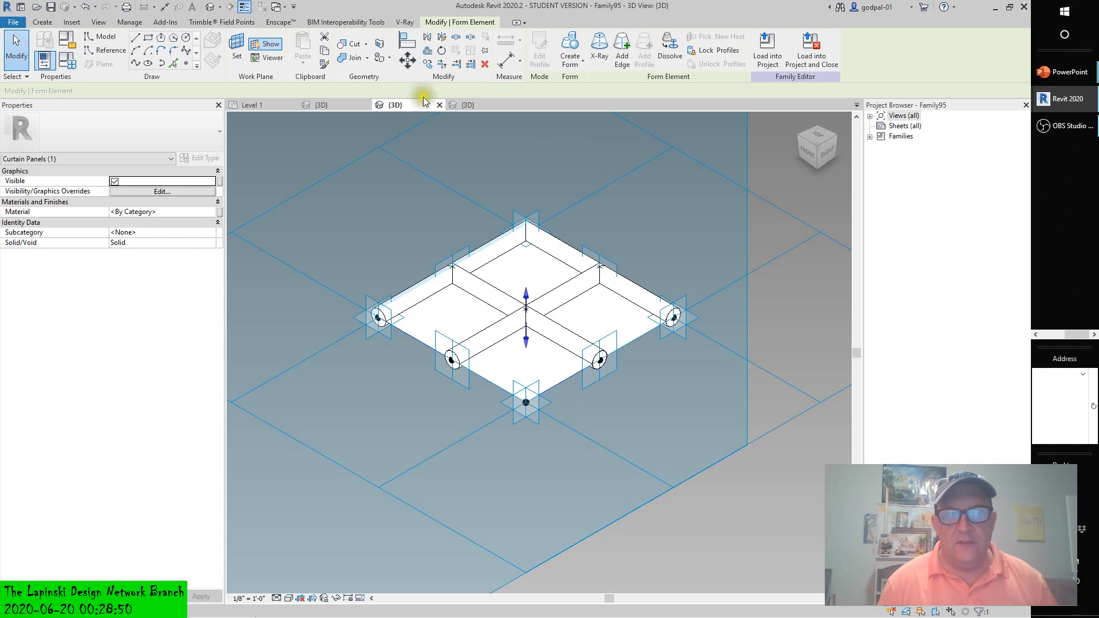
left_click(439, 289)
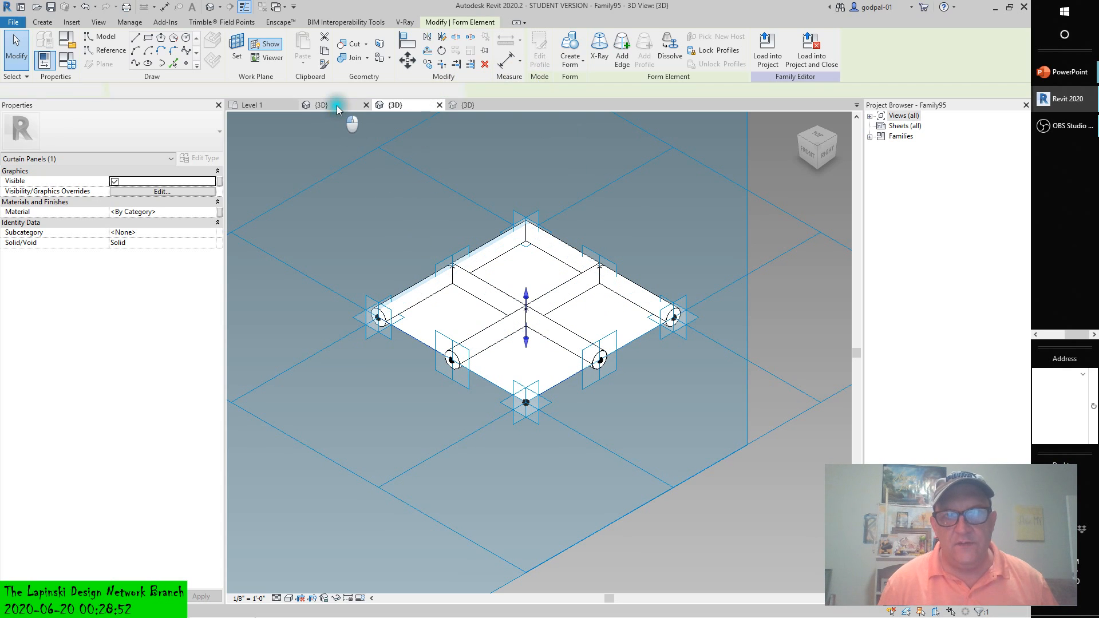
left_click(337, 109)
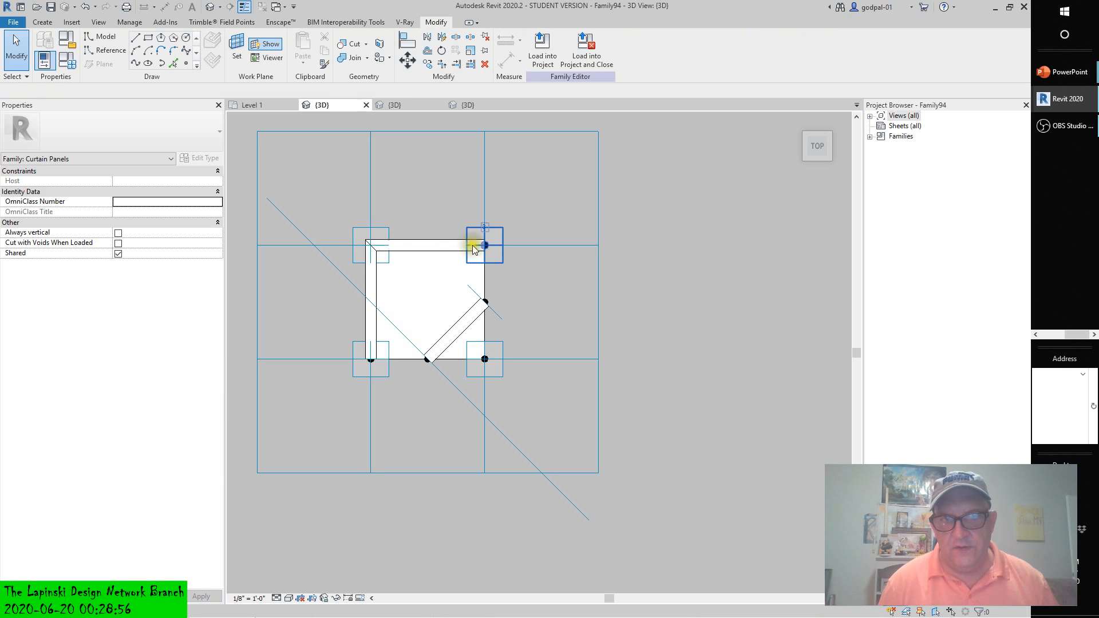
left_click(403, 105)
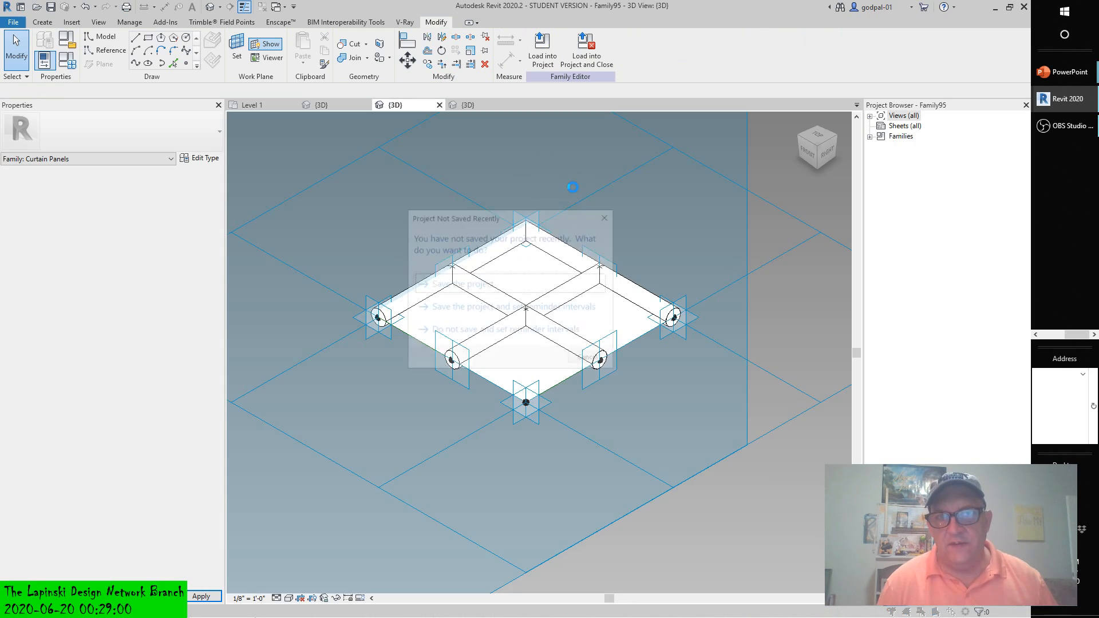
Compare the Family94 and Family95 curtain panel models, dismissing the save reminders
left_click(598, 359)
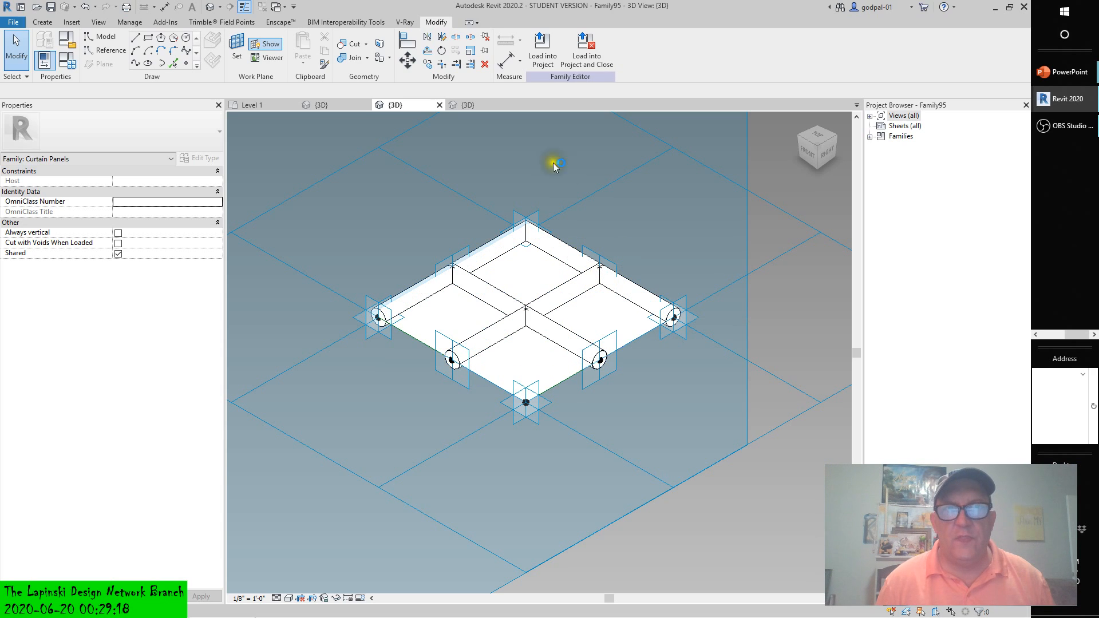
left_click(281, 106)
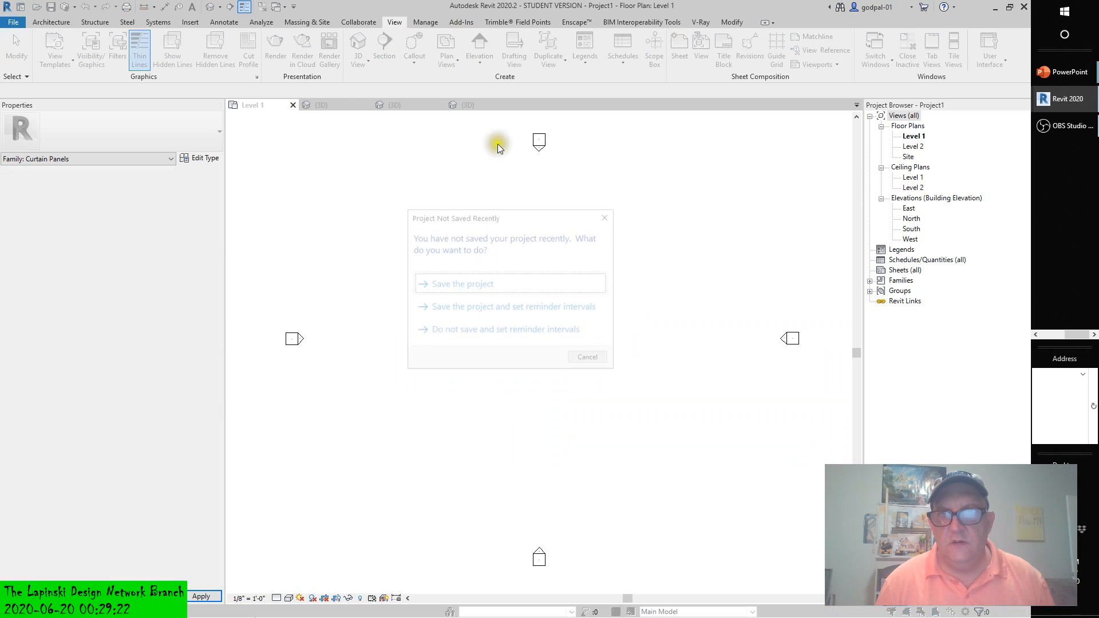
left_click(598, 358)
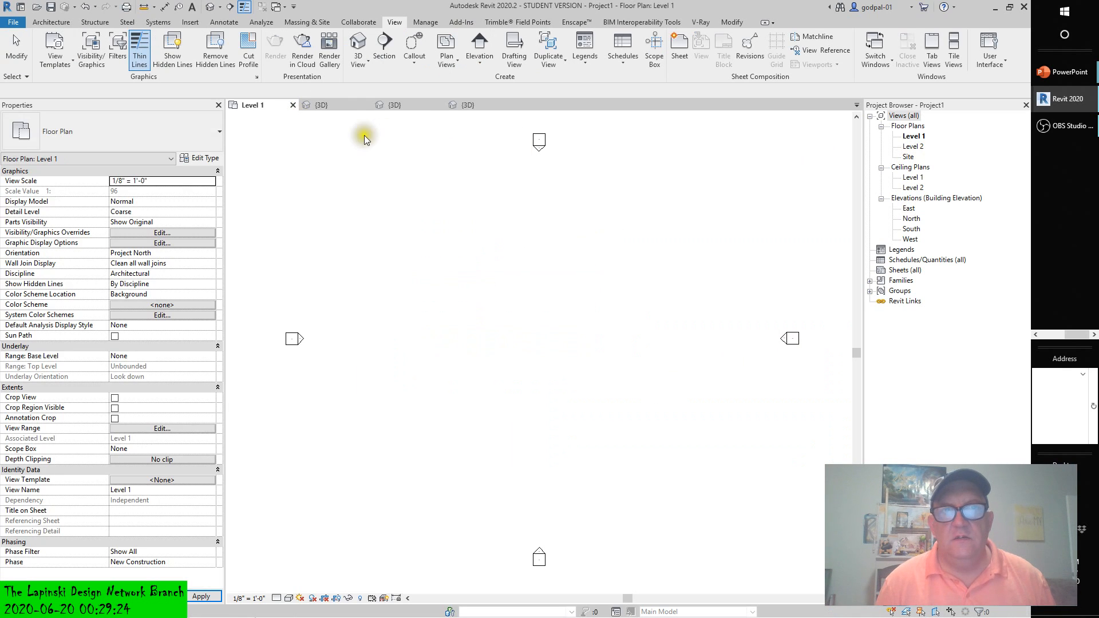
left_click(328, 105)
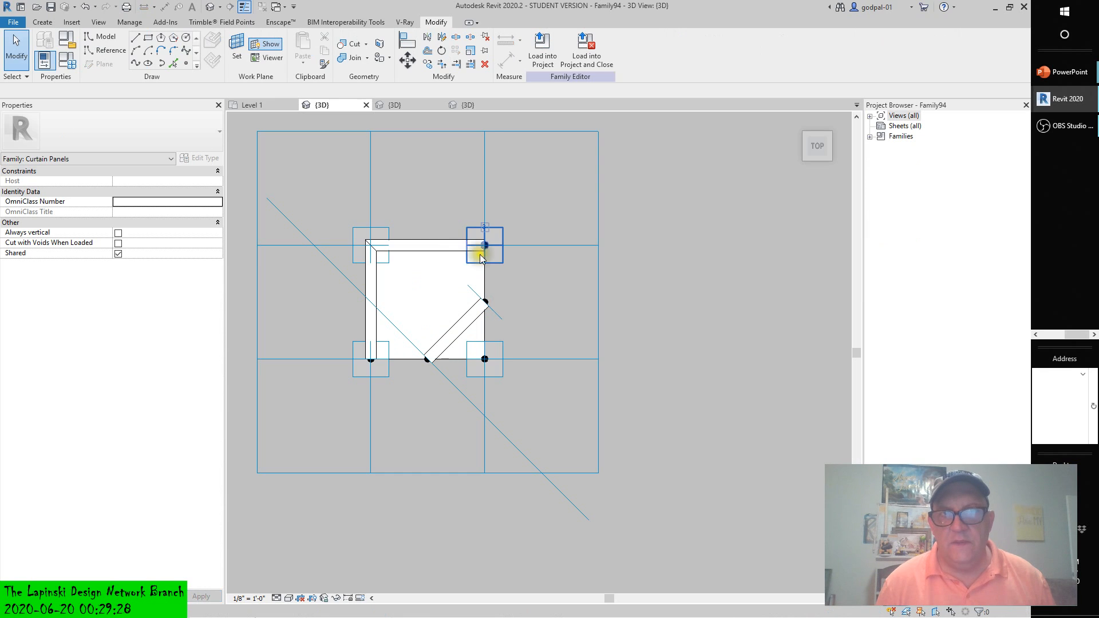
left_click(406, 104)
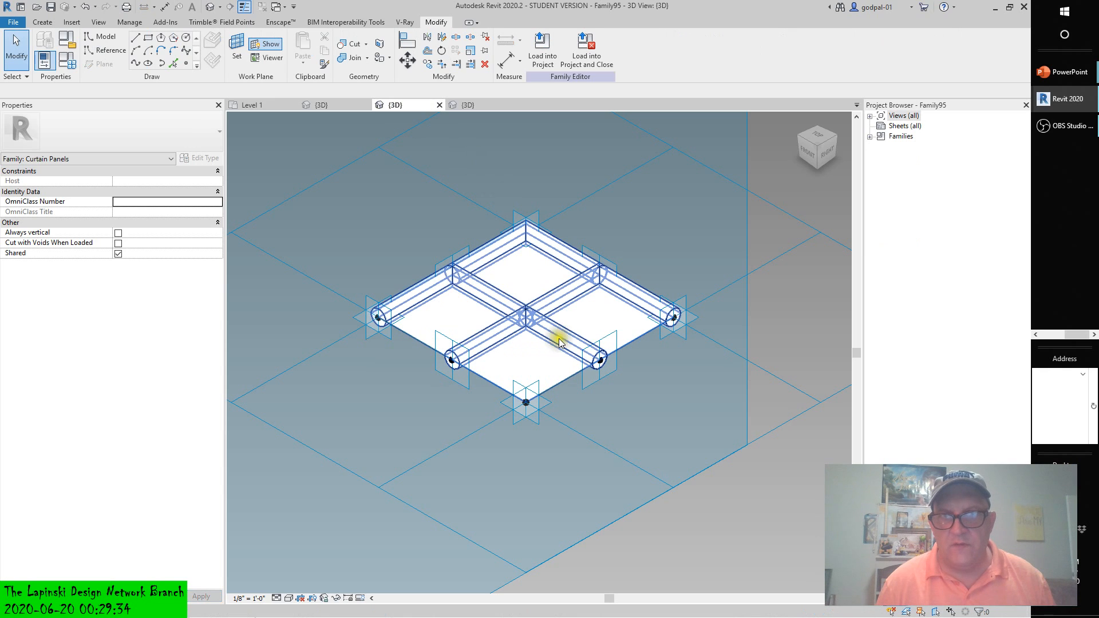
left_click(331, 106)
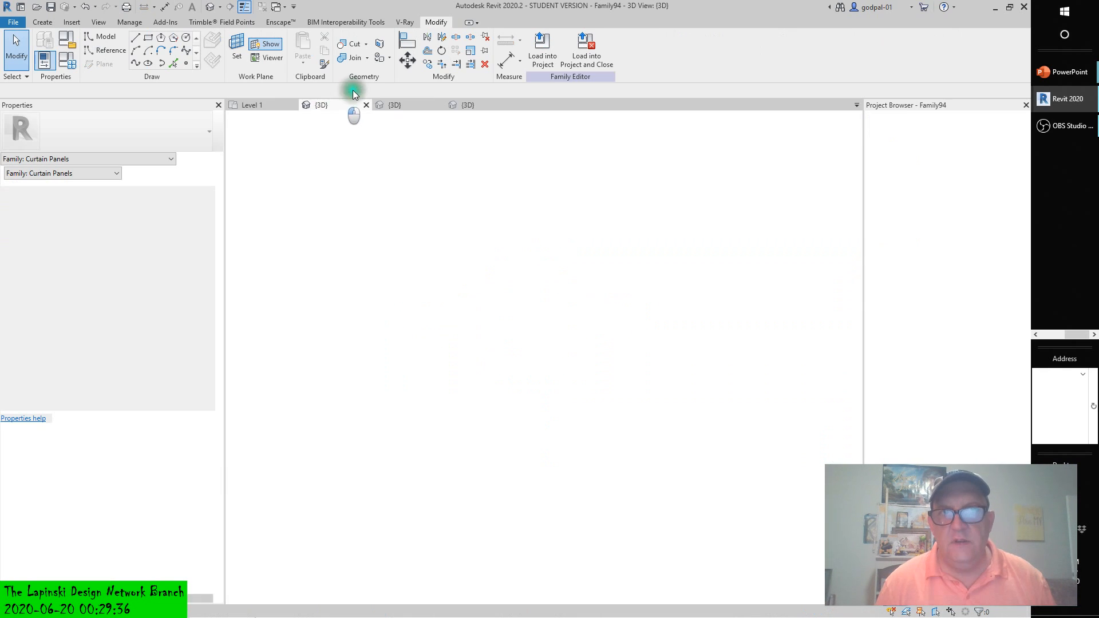
left_click(406, 105)
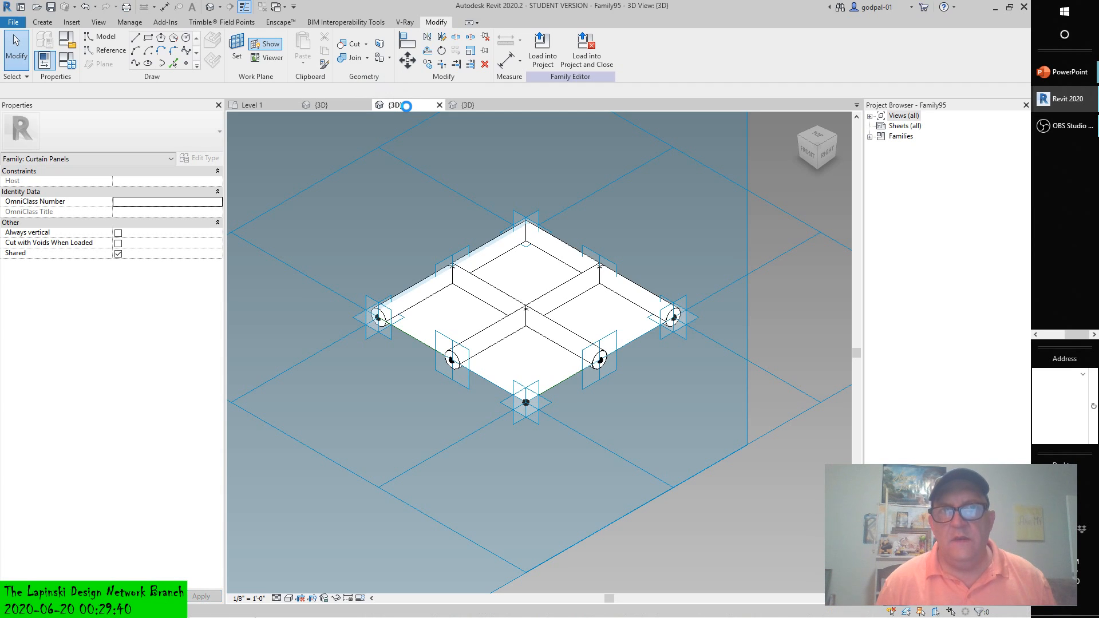
Apply the Rectangle Family94 panel to the divided surface of the c13-Limit-Panel-Project mass and inspect its upper corner
left_click(469, 105)
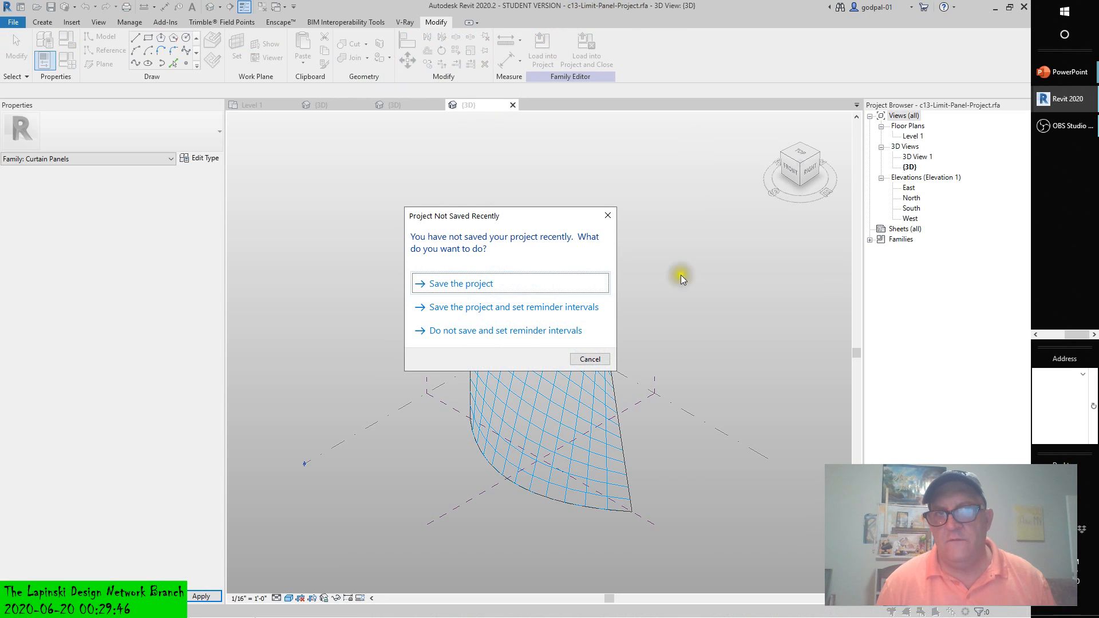
left_click(592, 359)
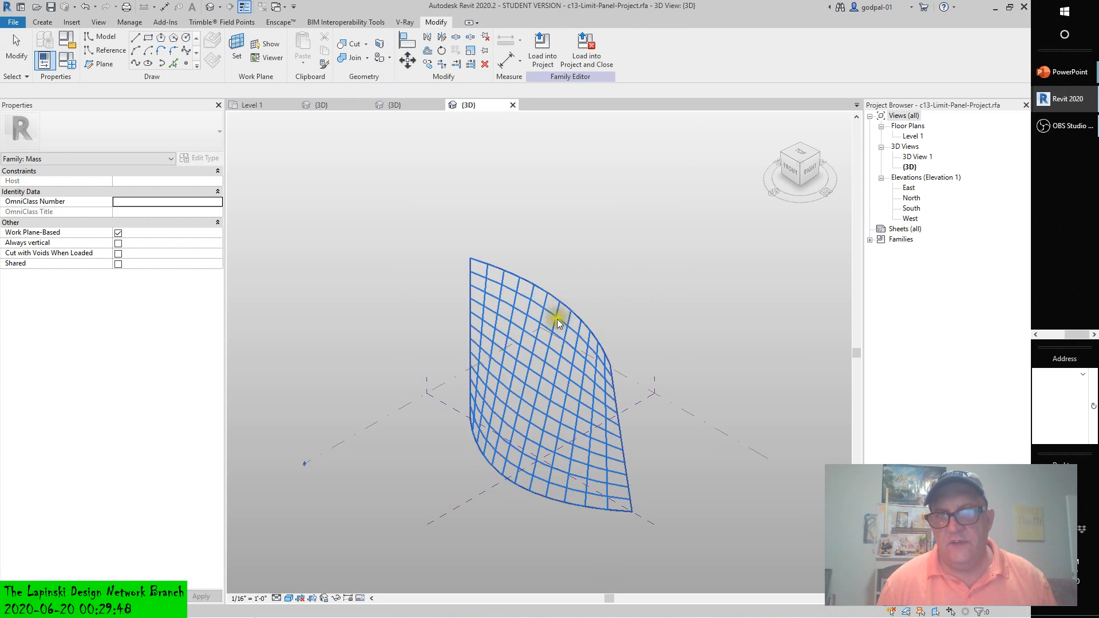
left_click(558, 323)
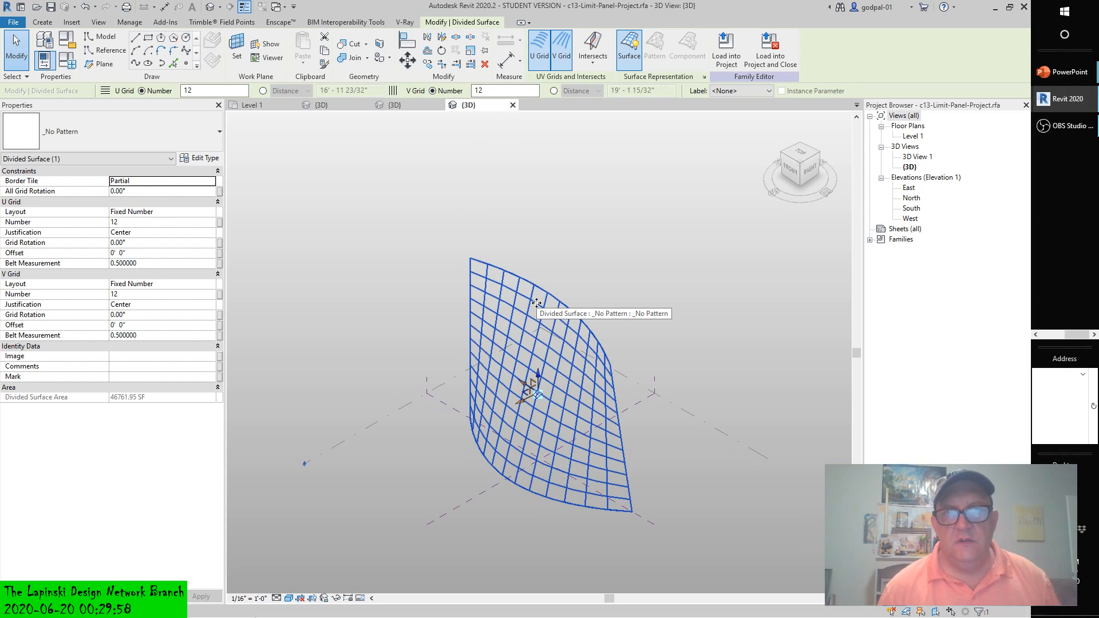
left_click(218, 139)
left_click_drag(222, 190, 221, 266)
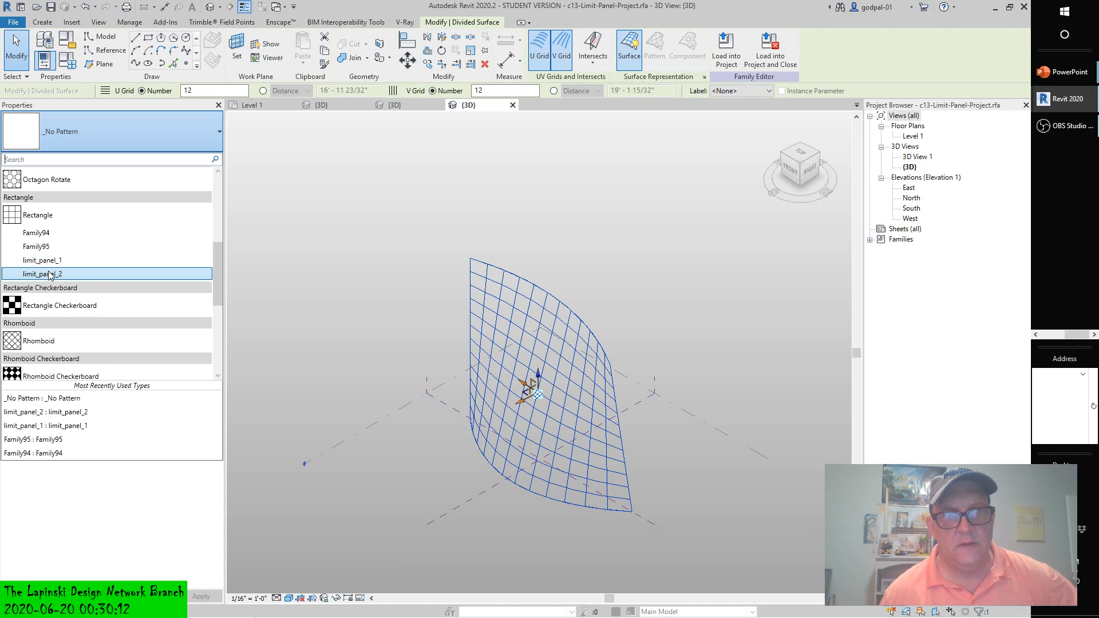
left_click(36, 235)
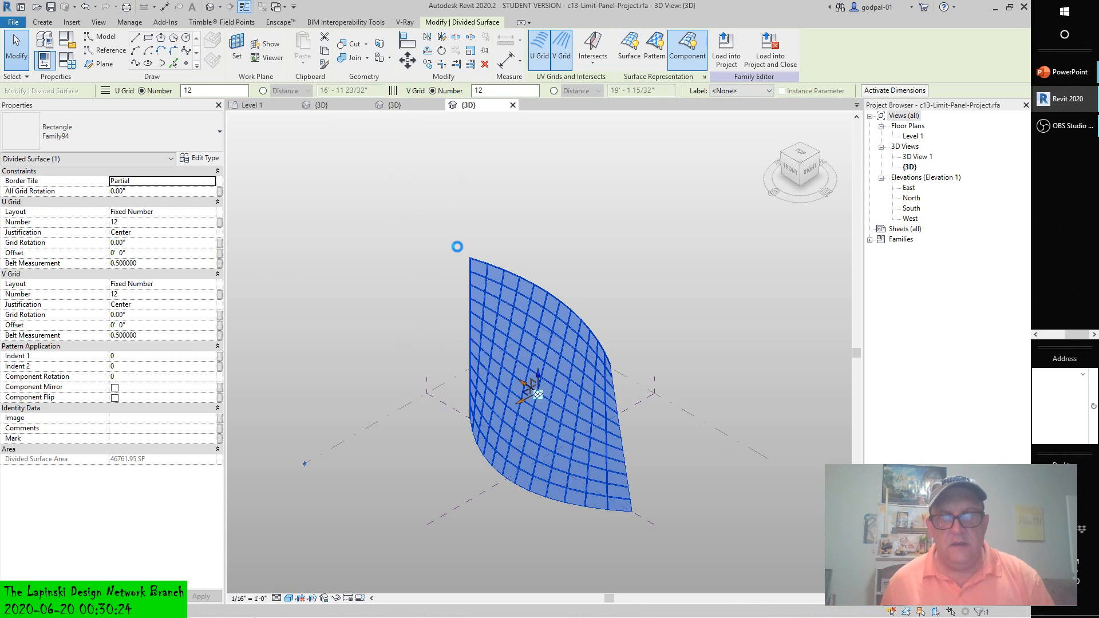
scroll(452, 252, "up", 8)
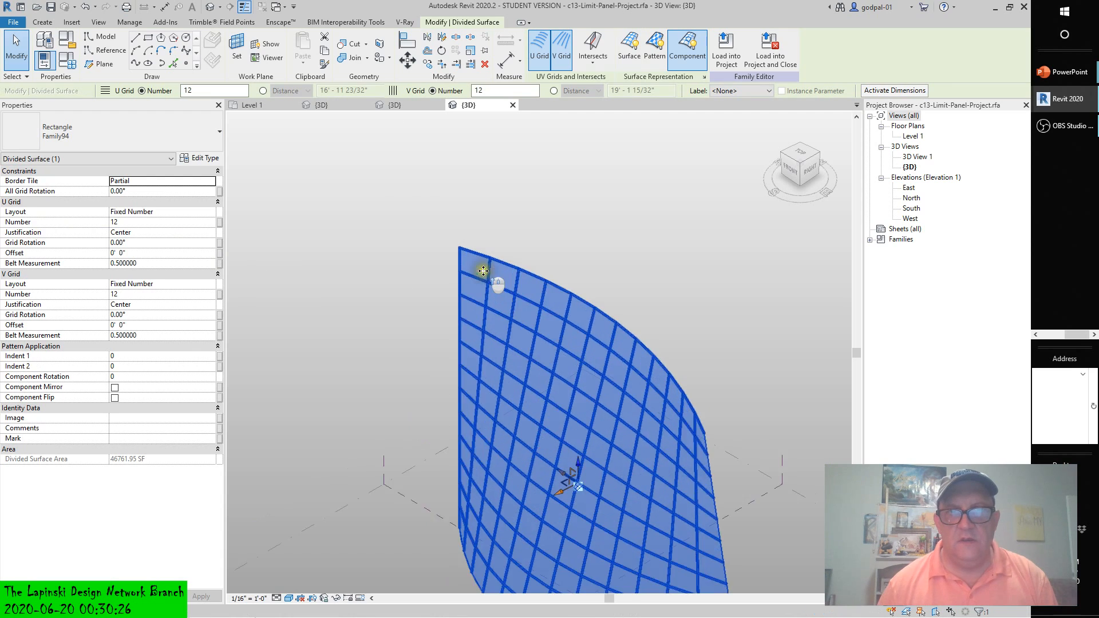
left_click(370, 217)
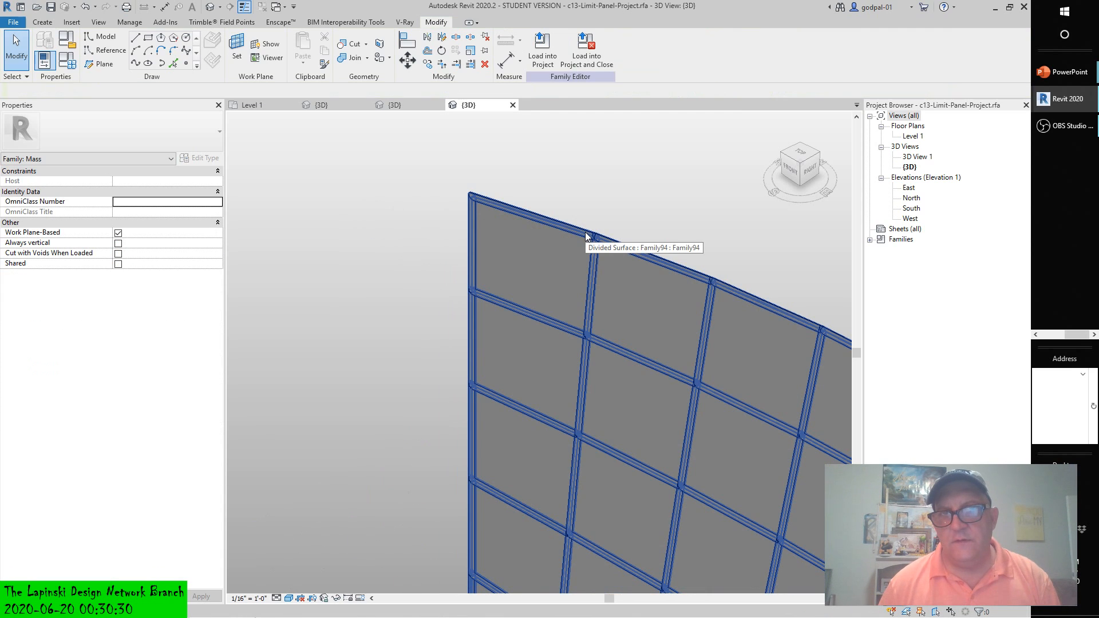
left_click(571, 263)
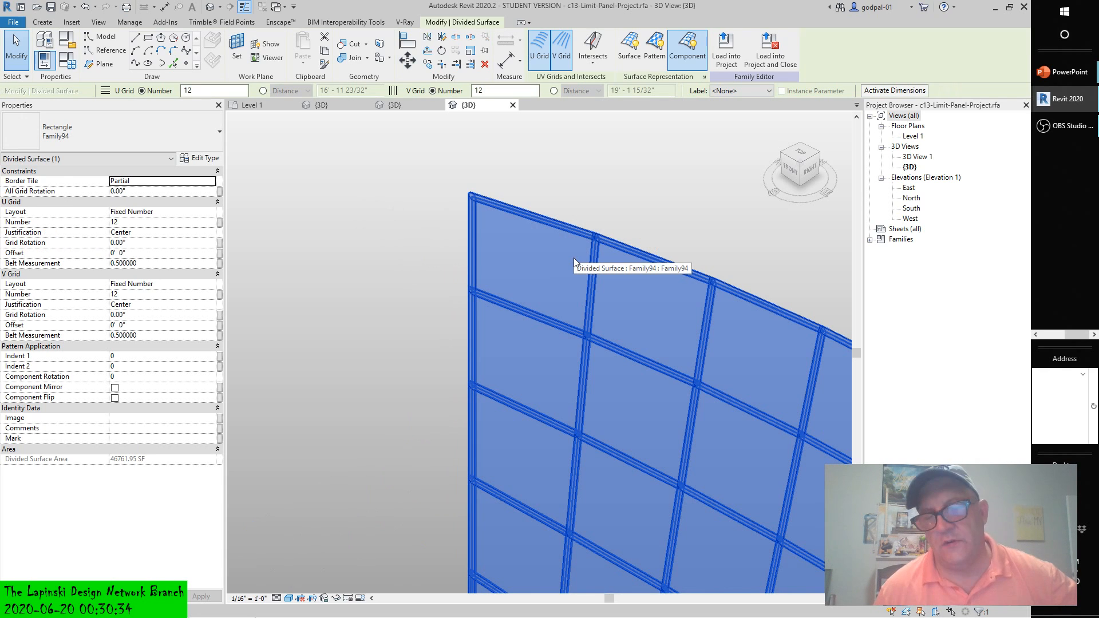
left_click(476, 143)
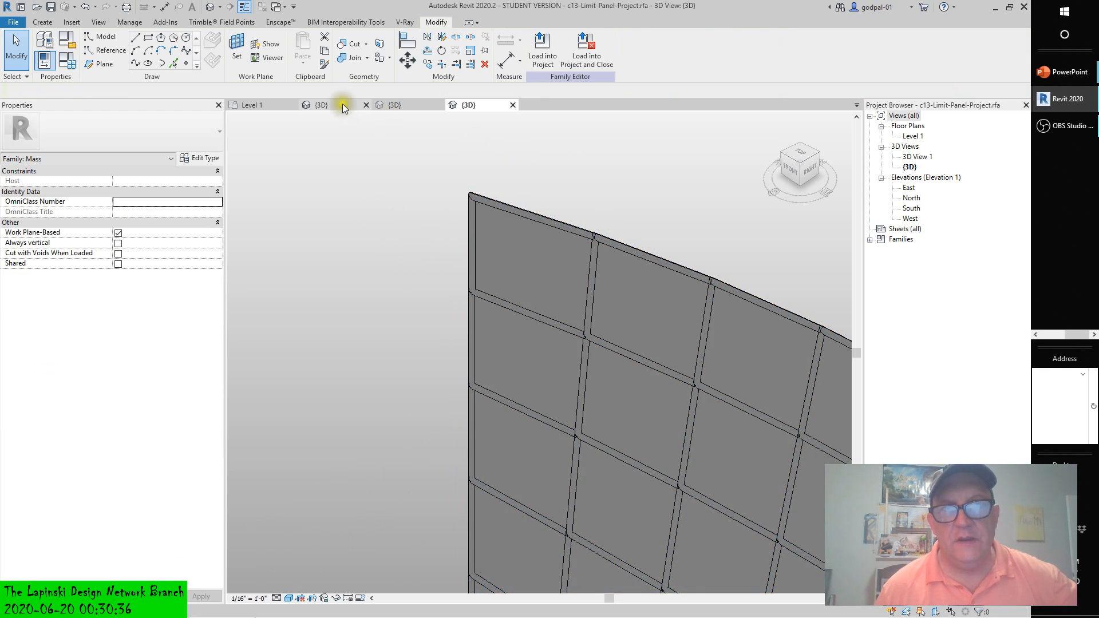
Reload the Family94 panel into c13-Limit-Panel-Project.rfa, overwriting the existing version and its parameter values
left_click(343, 107)
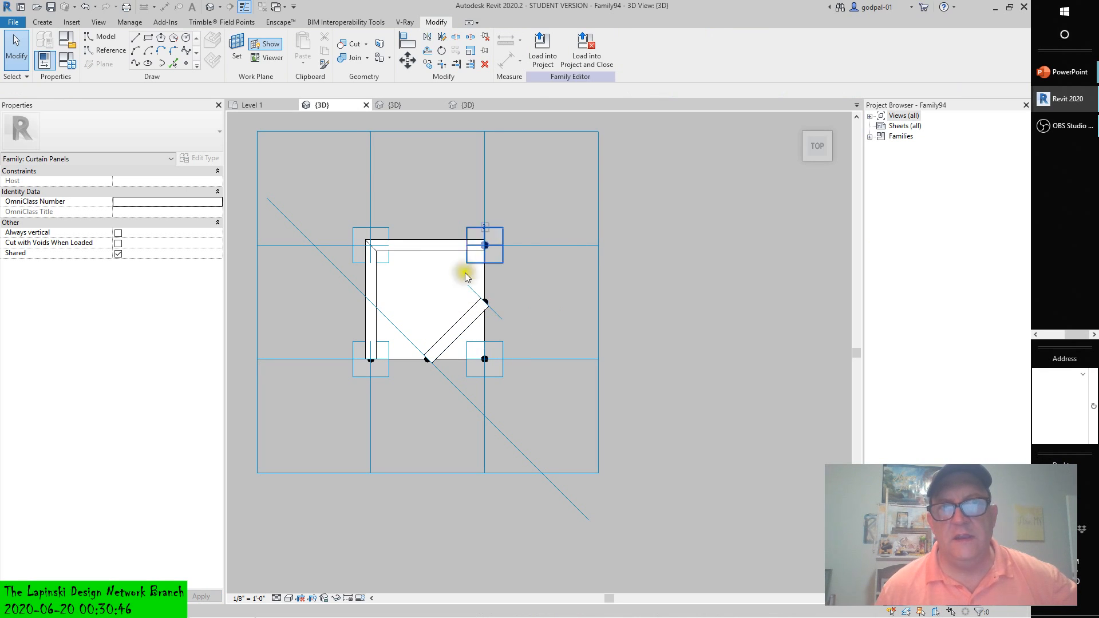
left_click(544, 54)
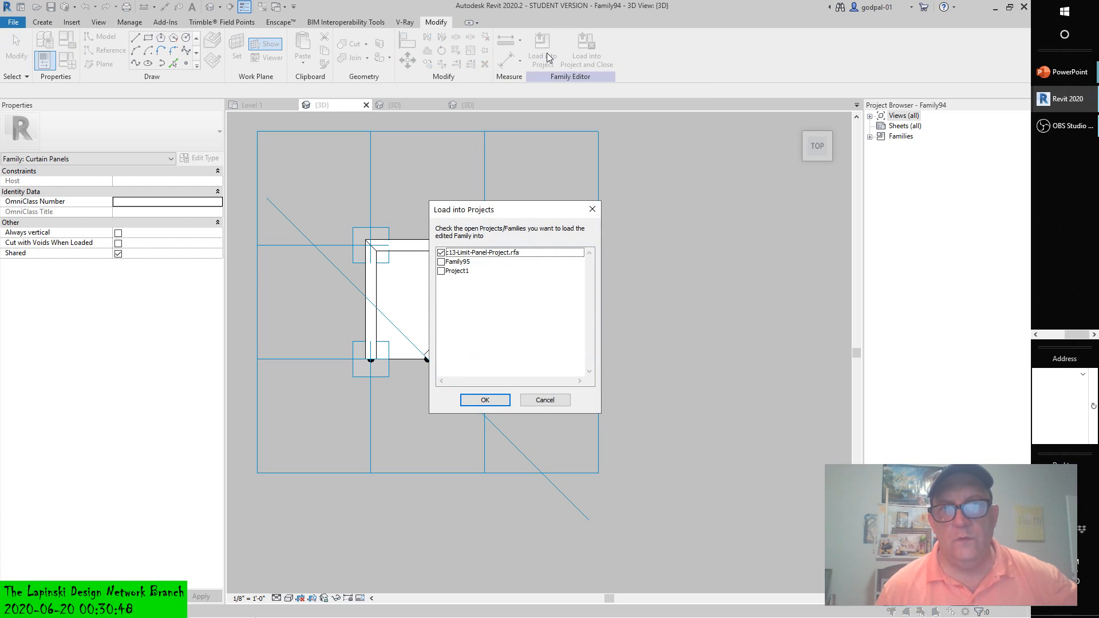
left_click(485, 400)
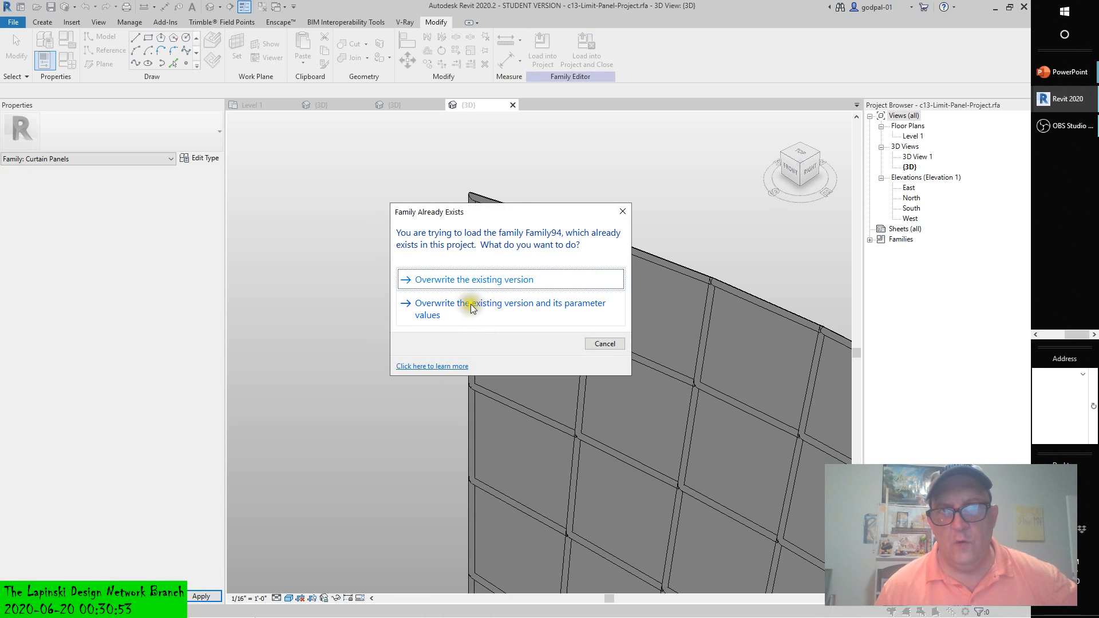
left_click(469, 307)
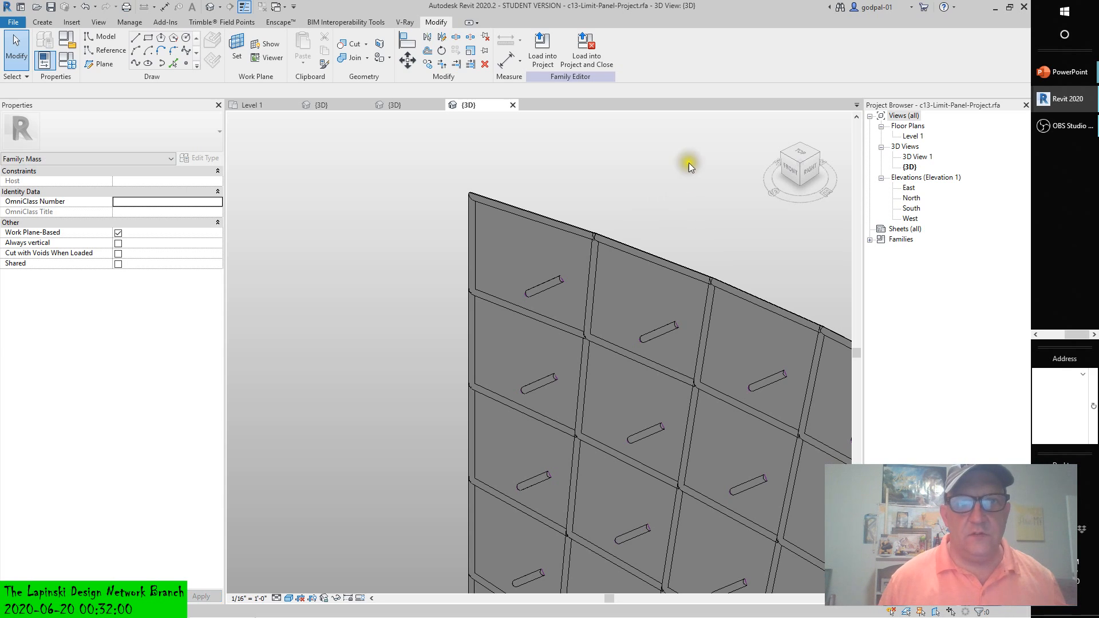
Change the mass's divided surface from Family94 to the Rectangle limit_panel_1 panel
left_click(484, 237)
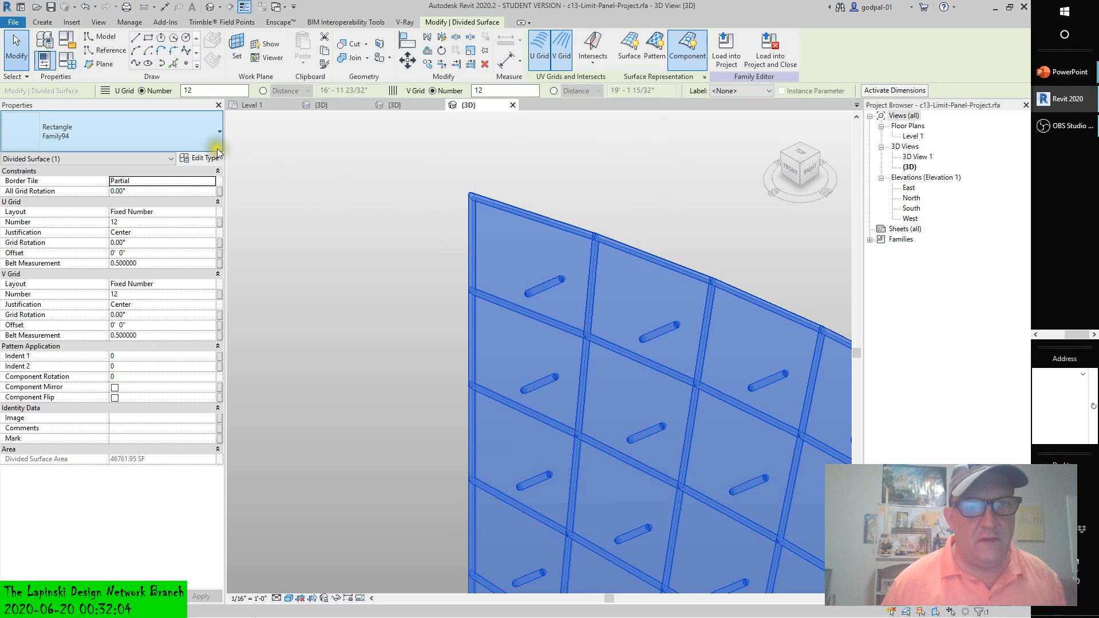
left_click(218, 139)
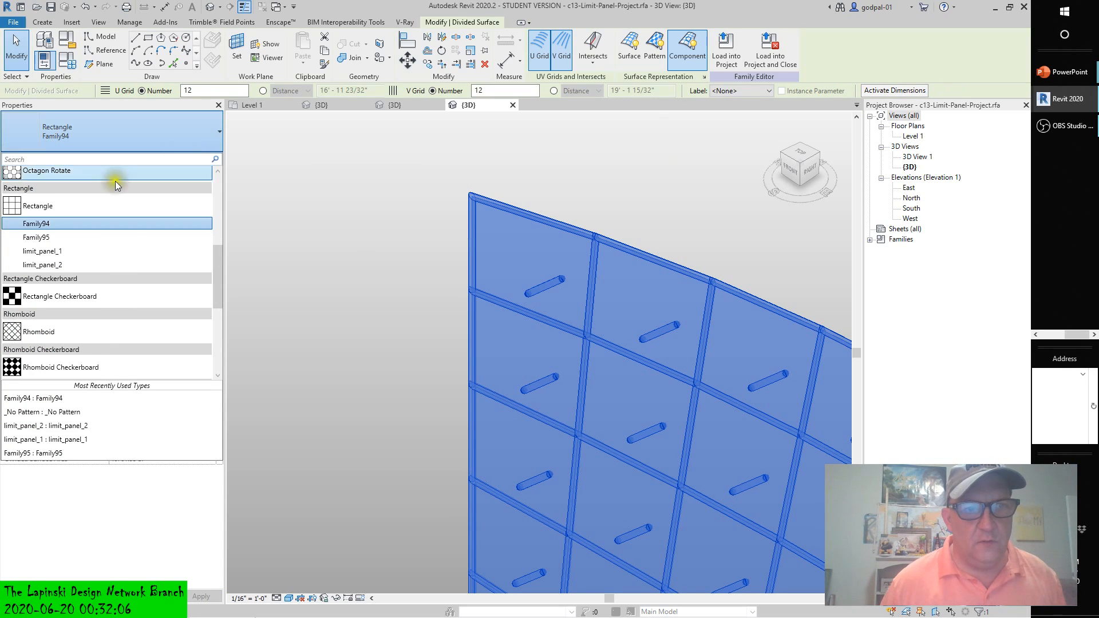
left_click(51, 252)
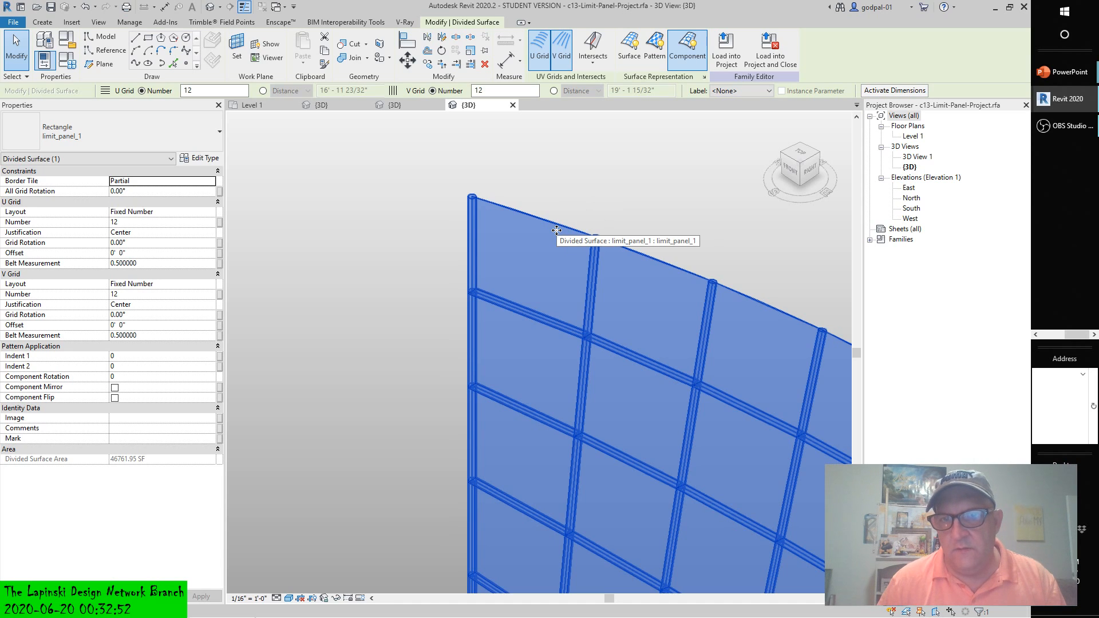
Set the divided surface's panel type to Rectangle limit_panel_2 and inspect the crossing tubes near the upper corner
left_click(210, 136)
left_click(64, 264)
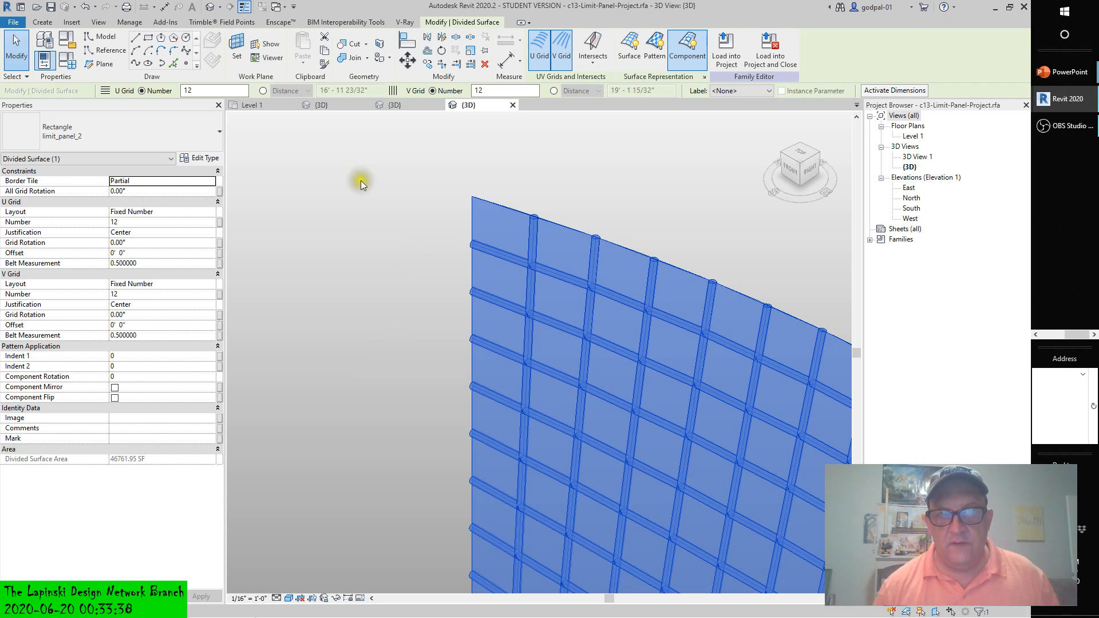
scroll(361, 181, "up", 1)
scroll(617, 200, "down", 3)
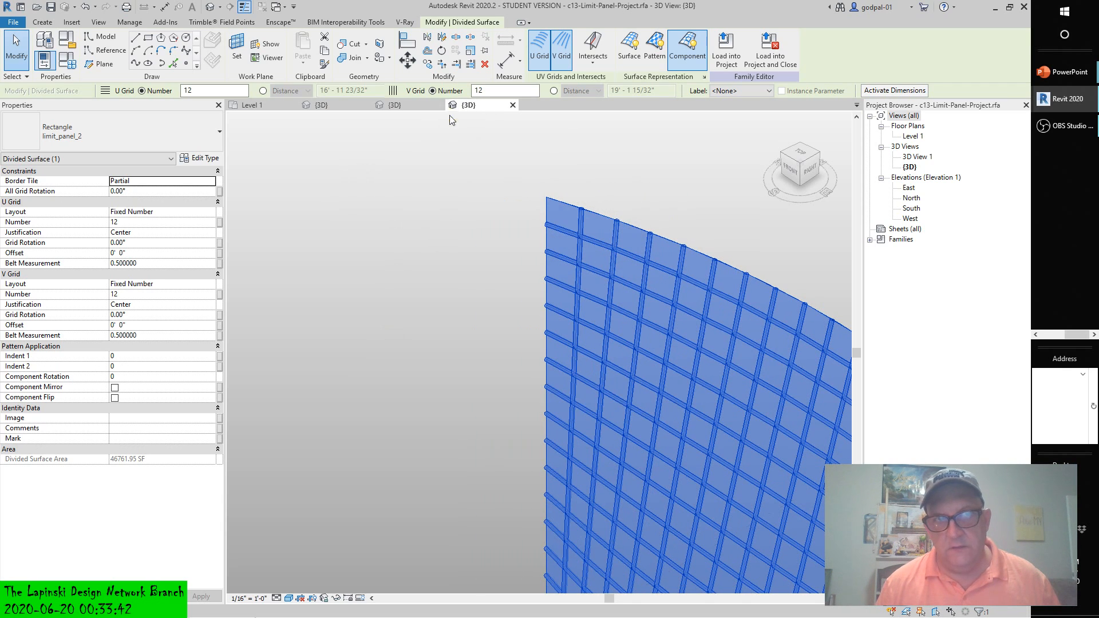
Undo the edge tubes in the Family95 panel, back to the flat panel with two crossing tubes
left_click(417, 106)
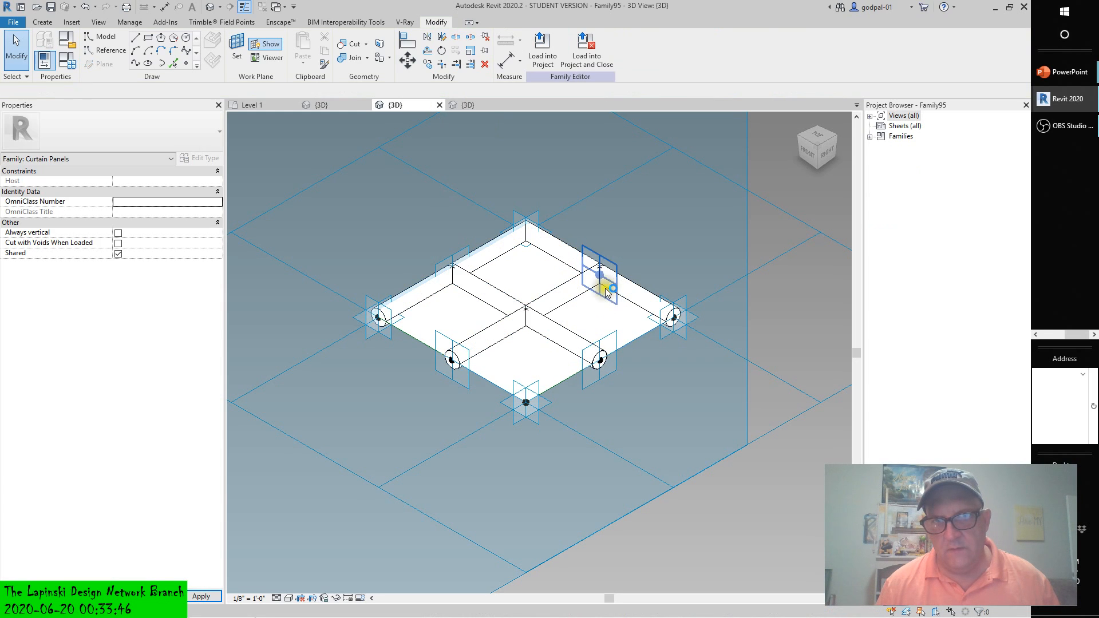
left_click(86, 8)
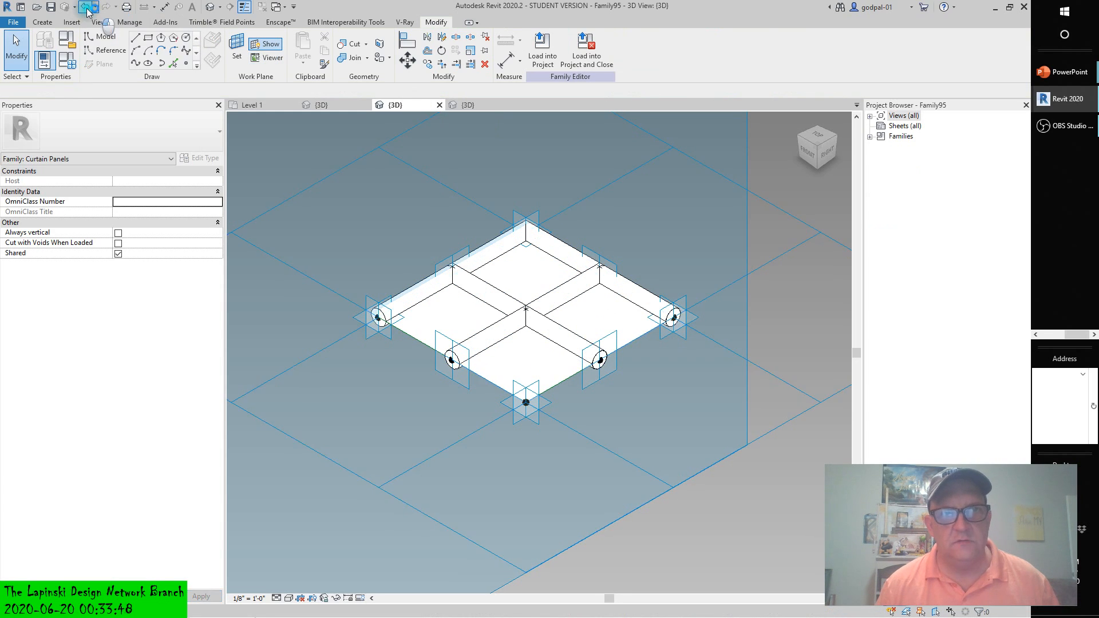
left_click(86, 9)
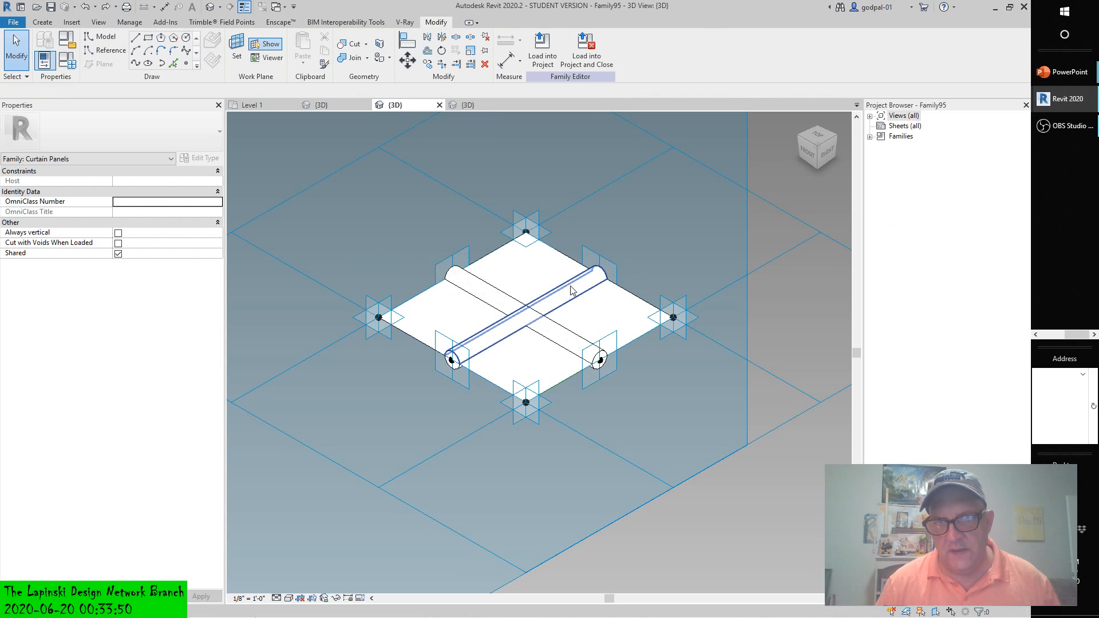
key("ctrl+z")
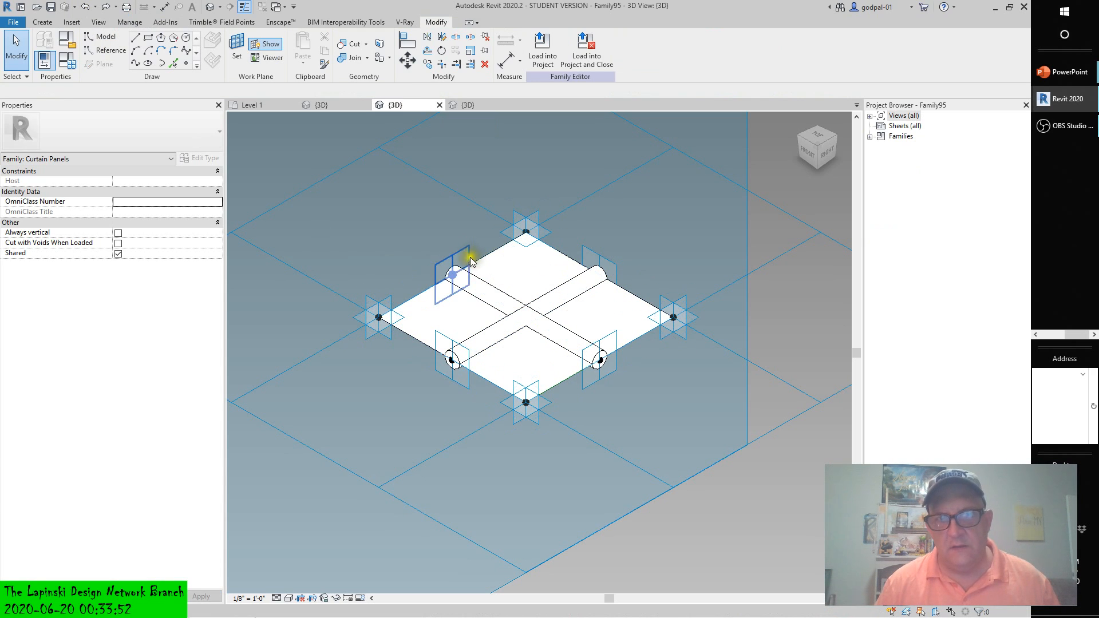
key("ctrl+z")
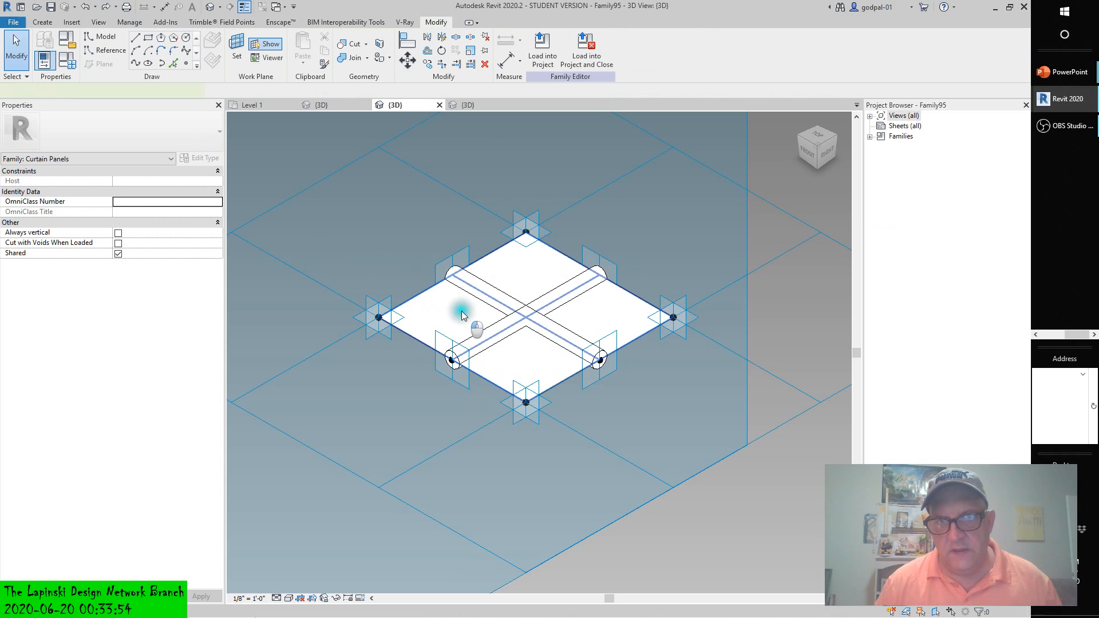
Try U Grid and V Grid numbers of 3 on Family95's divided surface, undo the change and return to the mass model
left_click(463, 315)
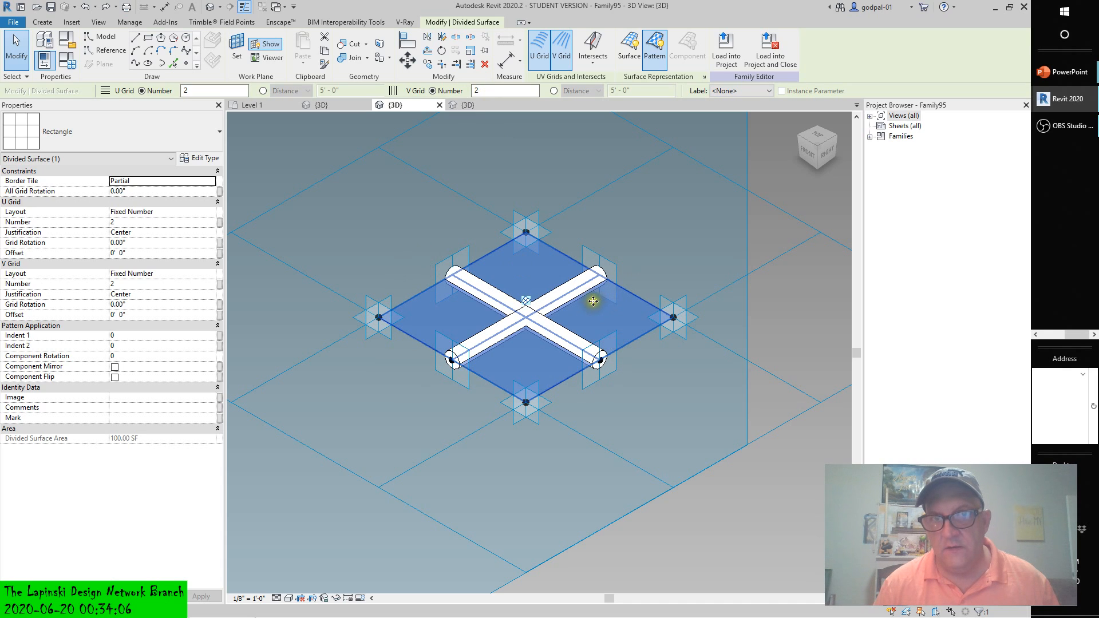
double_click(209, 90)
type("3")
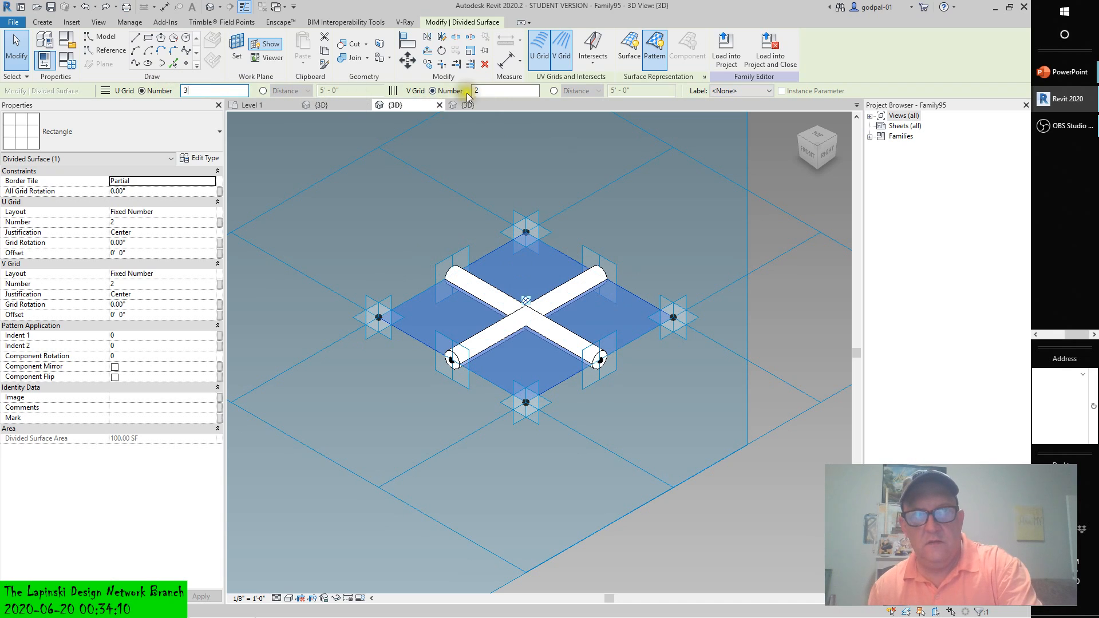
double_click(477, 90)
type("3")
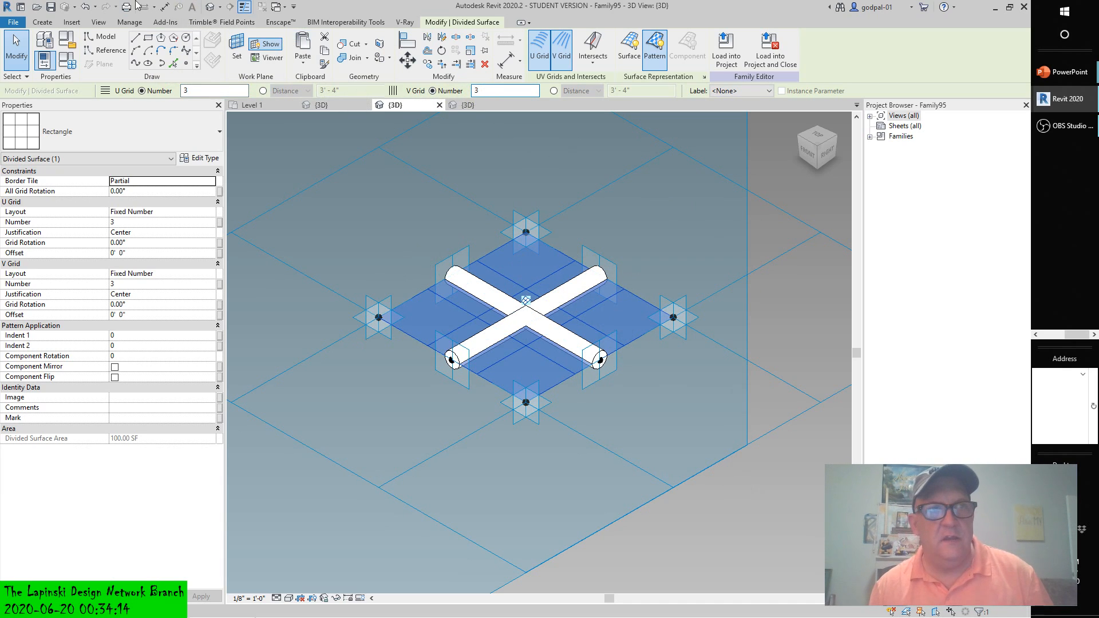
left_click(84, 8)
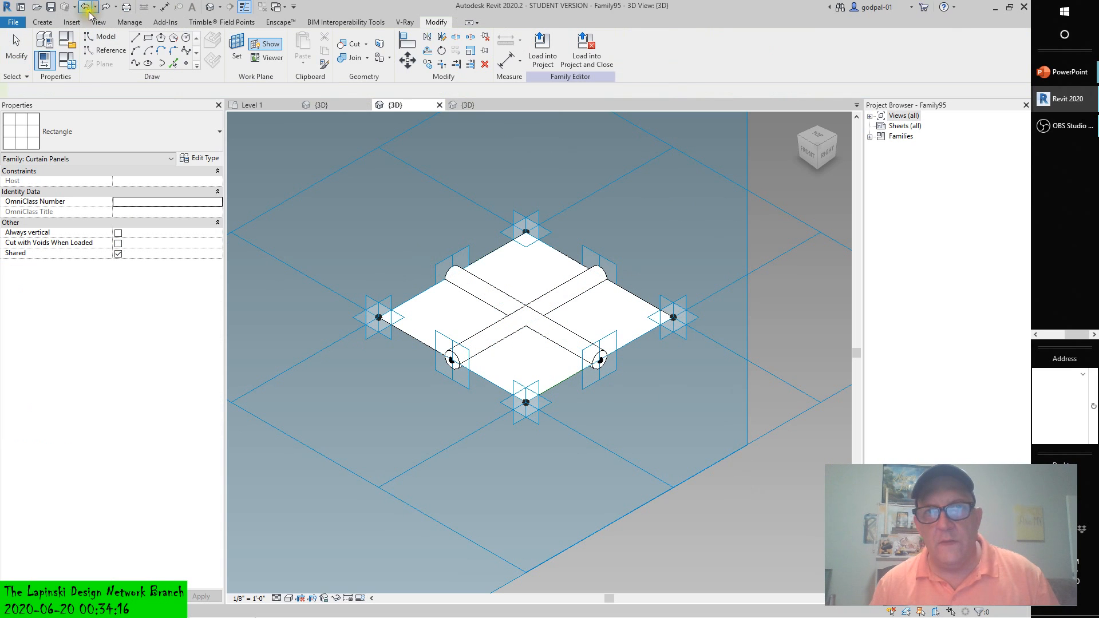
left_click(467, 108)
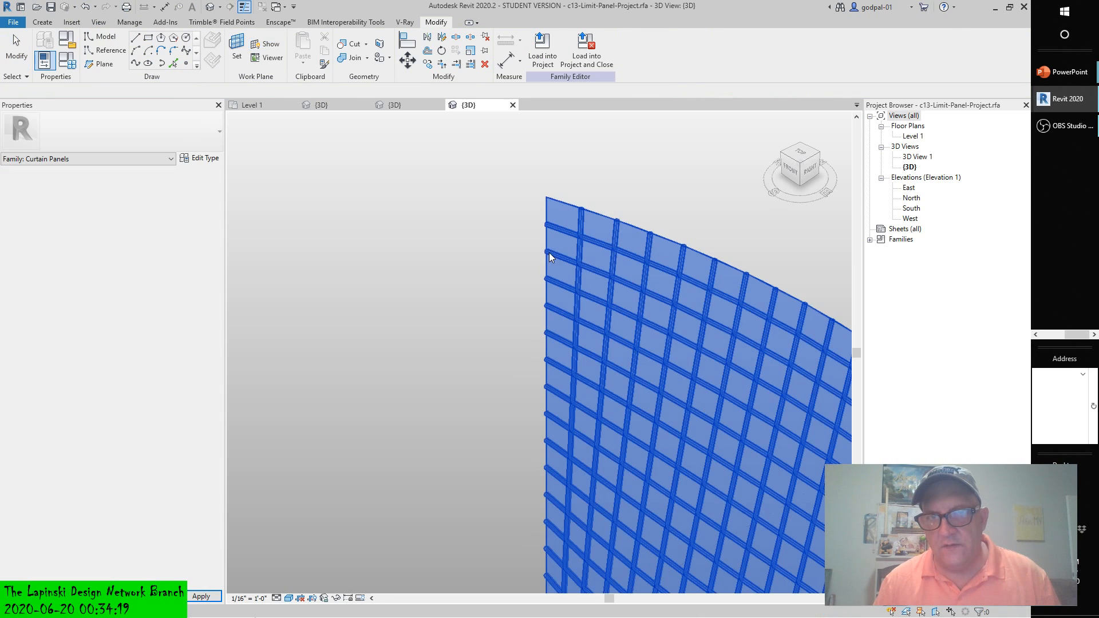
Examine the limit_panel_2 tubes and panel edges along the upper boundary of the mass's divided surface
left_click(625, 280)
middle_click_drag(625, 280, 444, 228, "shift")
scroll(421, 187, "up", 3)
scroll(422, 186, "up", 2)
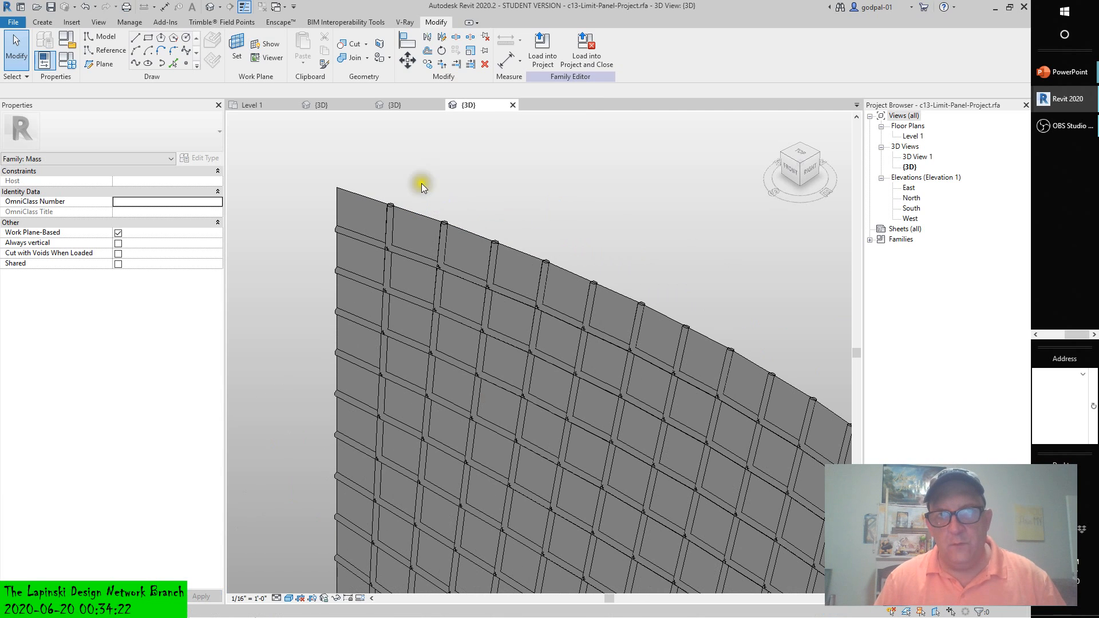
left_click(380, 207)
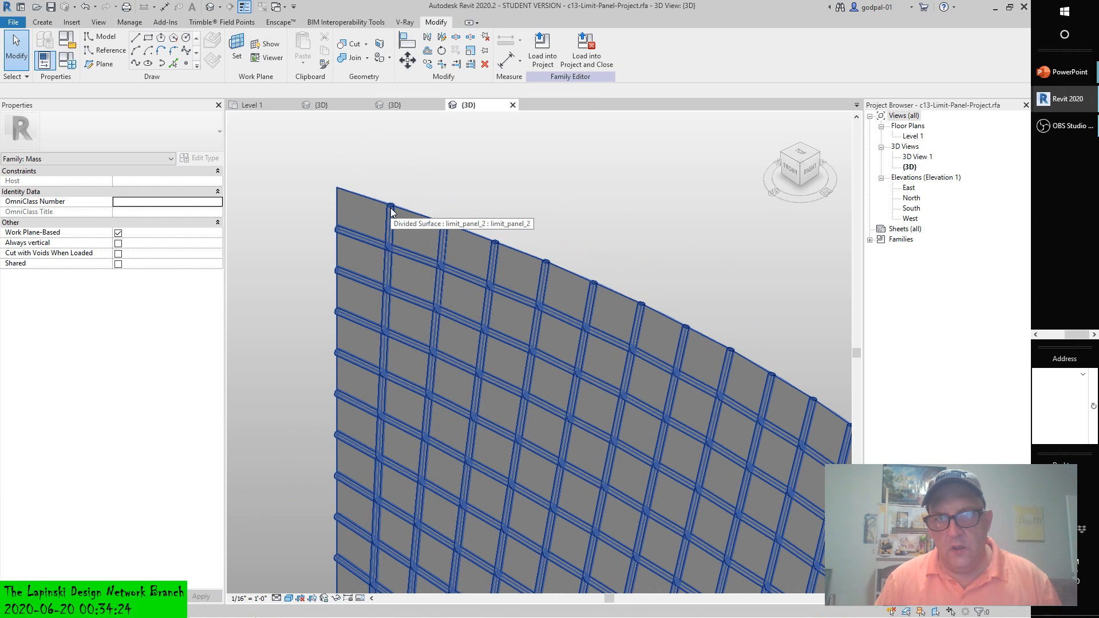
left_click(468, 238)
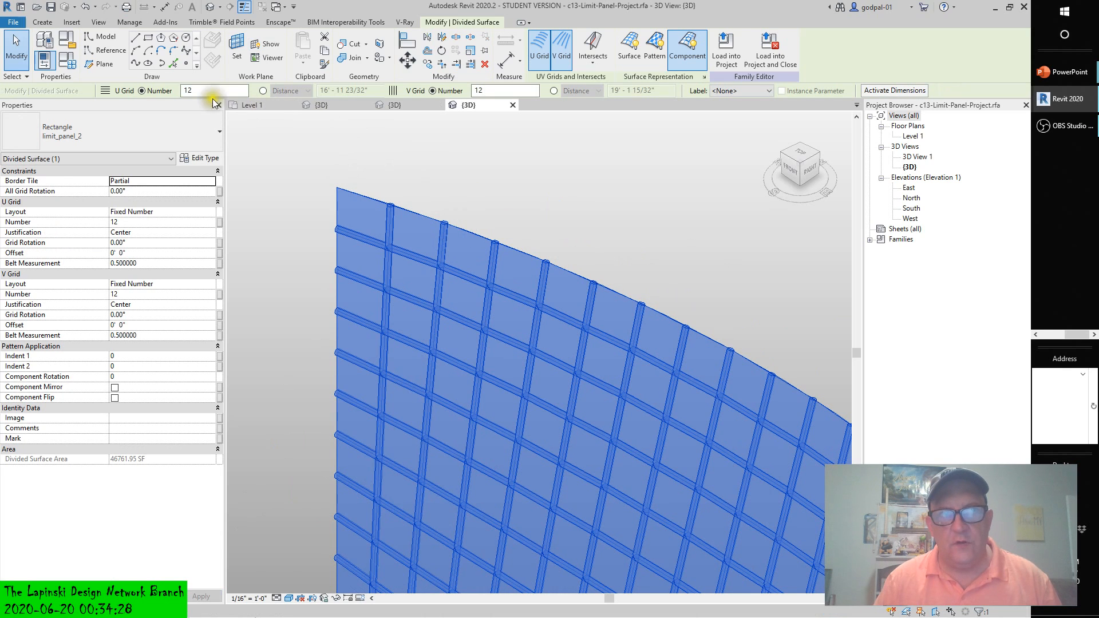
left_click(490, 92)
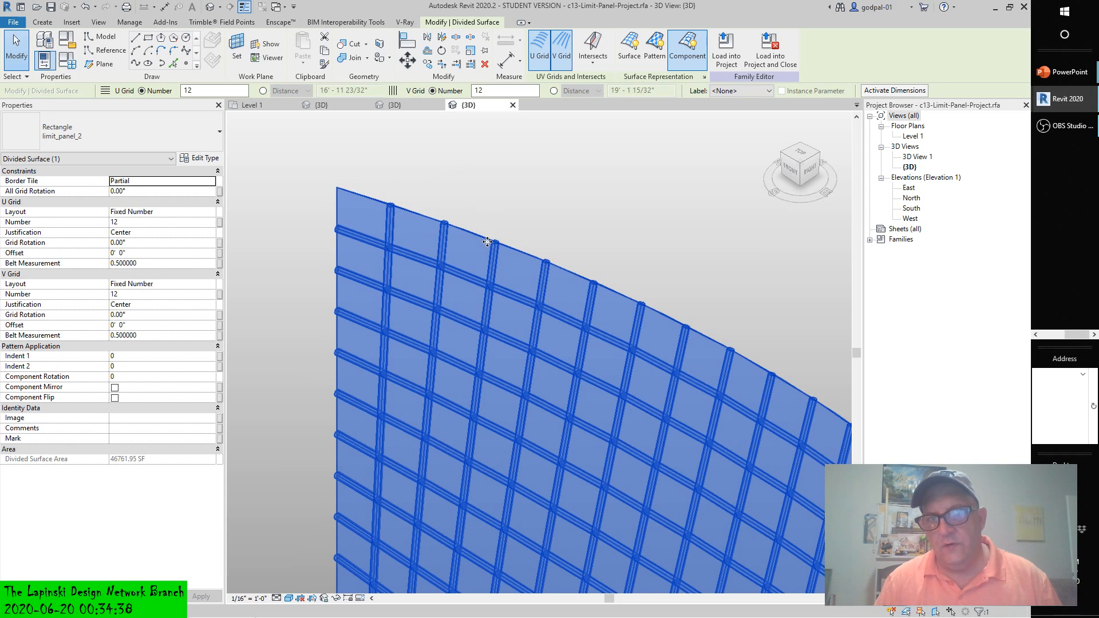
middle_click_drag(593, 286, 474, 246)
scroll(363, 215, "down", 6)
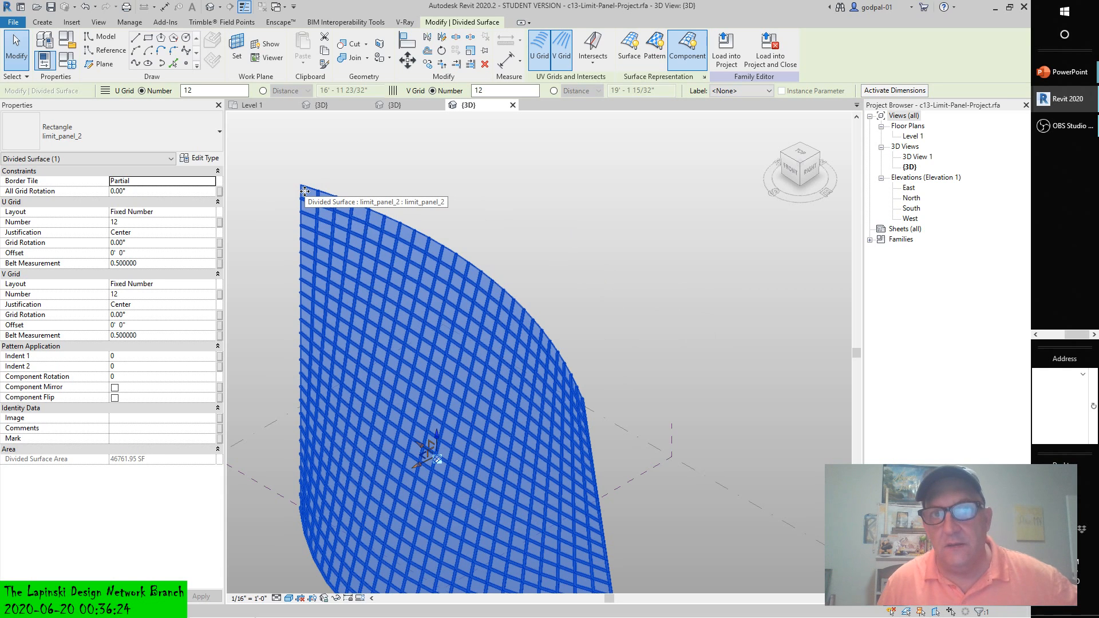
scroll(305, 191, "up", 4)
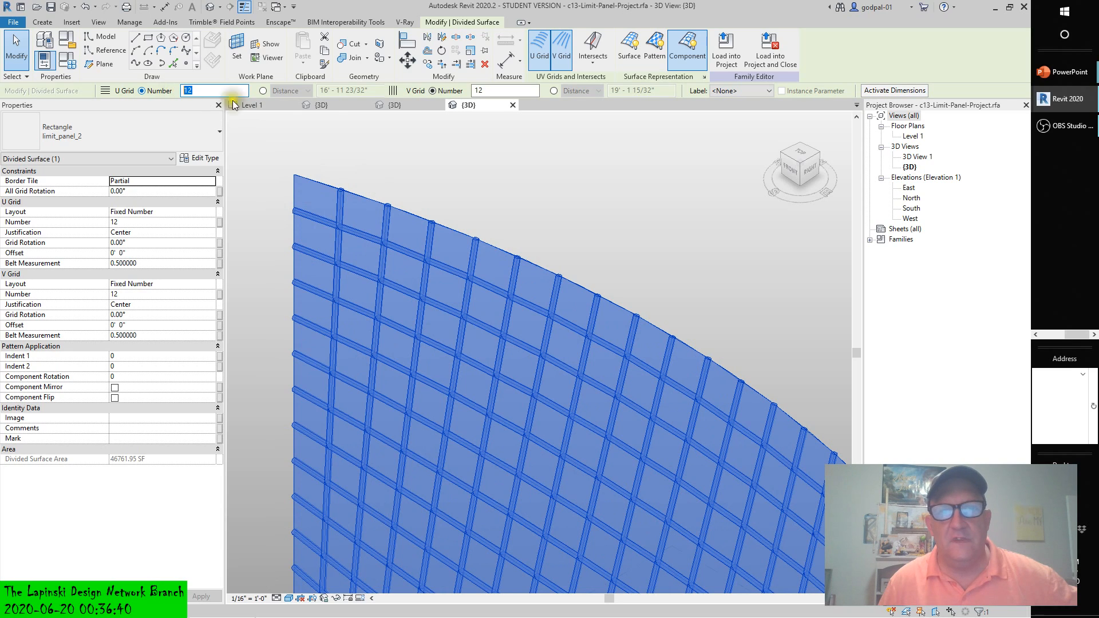
Set both the U Grid and V Grid numbers of the mass's divided surface to 6
left_click(481, 90)
left_click_drag(483, 90, 470, 90)
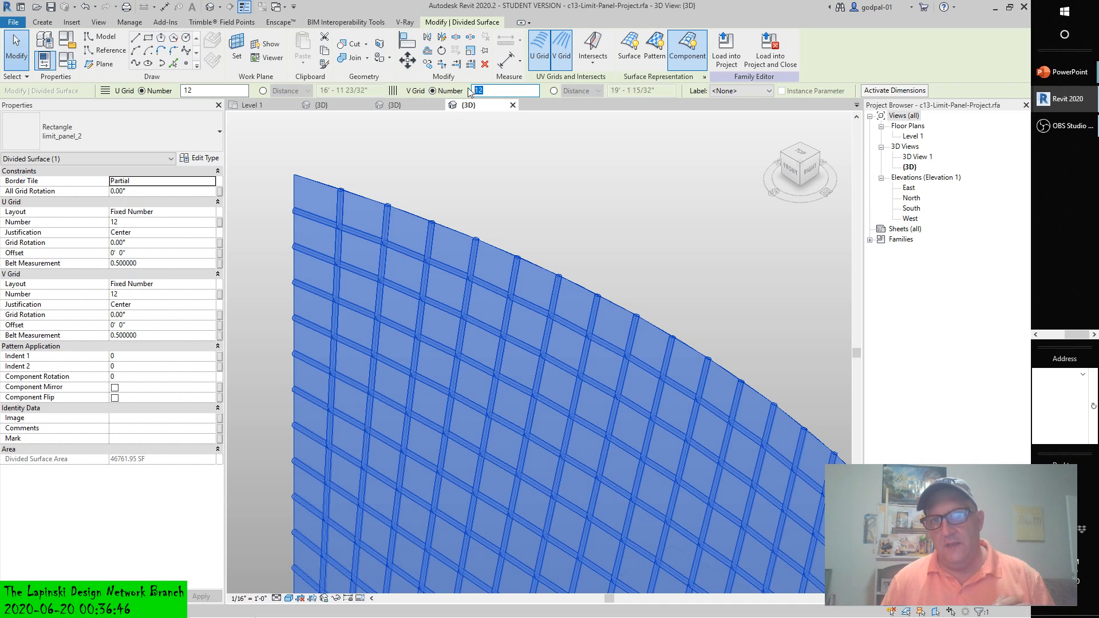
left_click(539, 204)
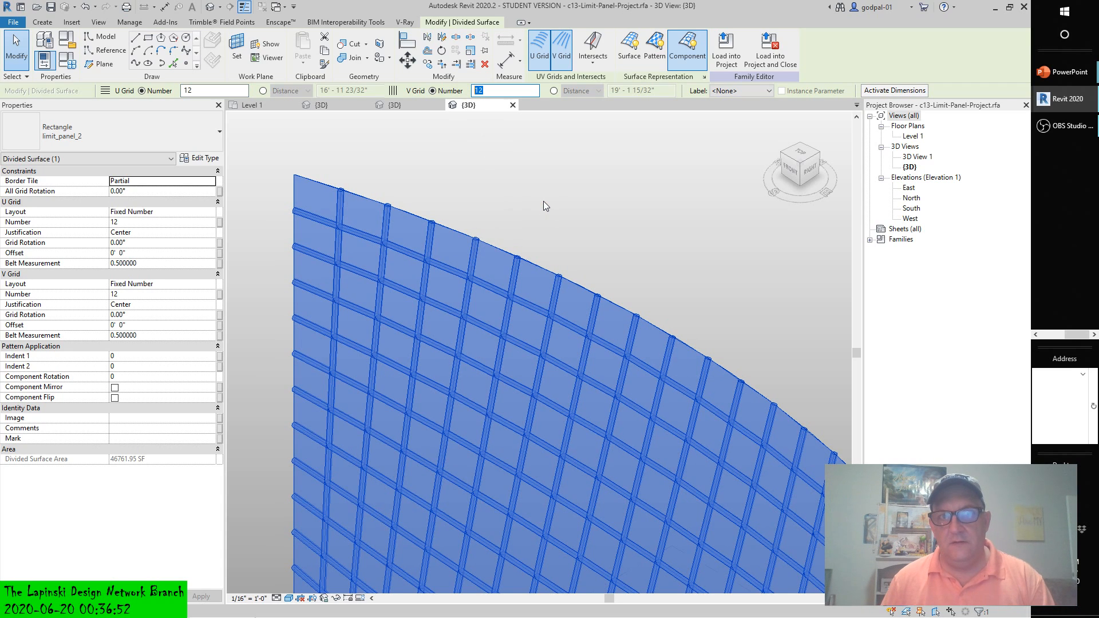
left_click(343, 215)
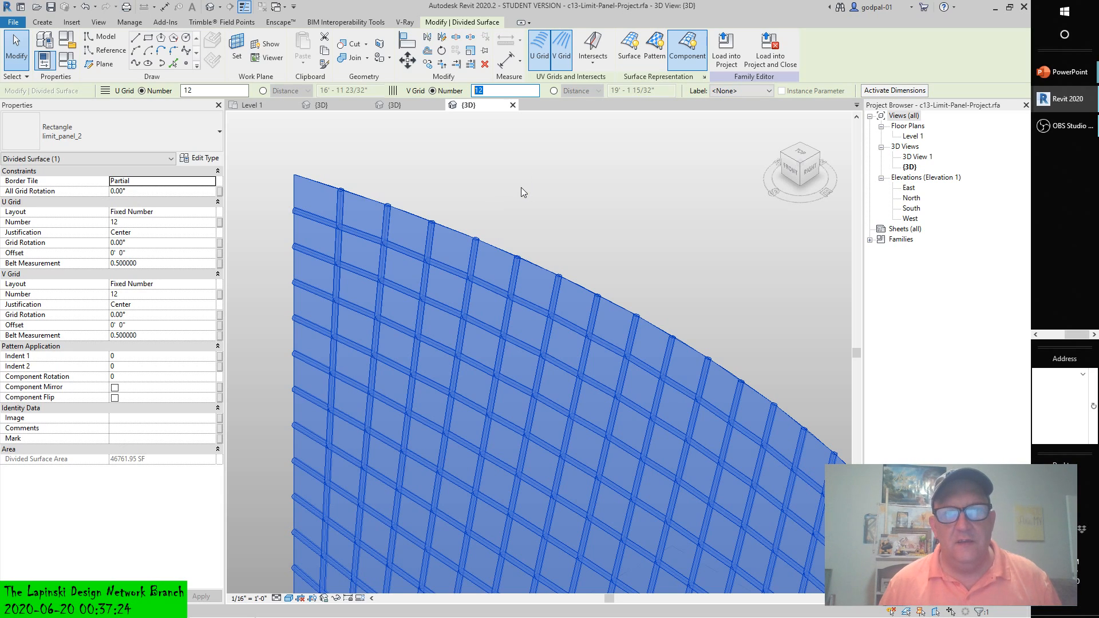
left_click(176, 90)
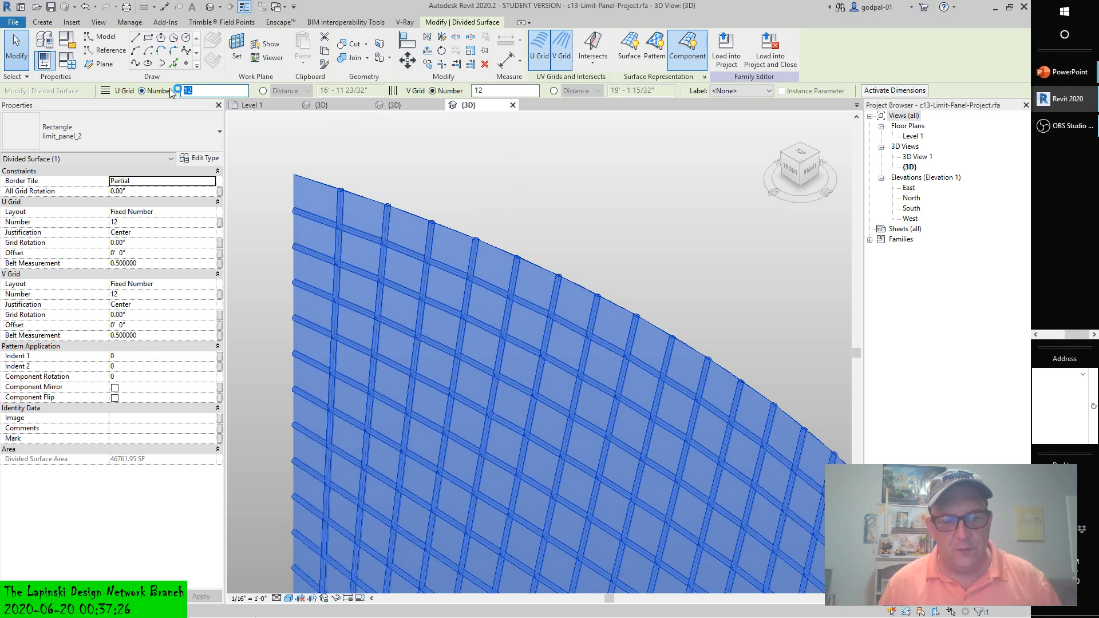
type("6")
key("Tab")
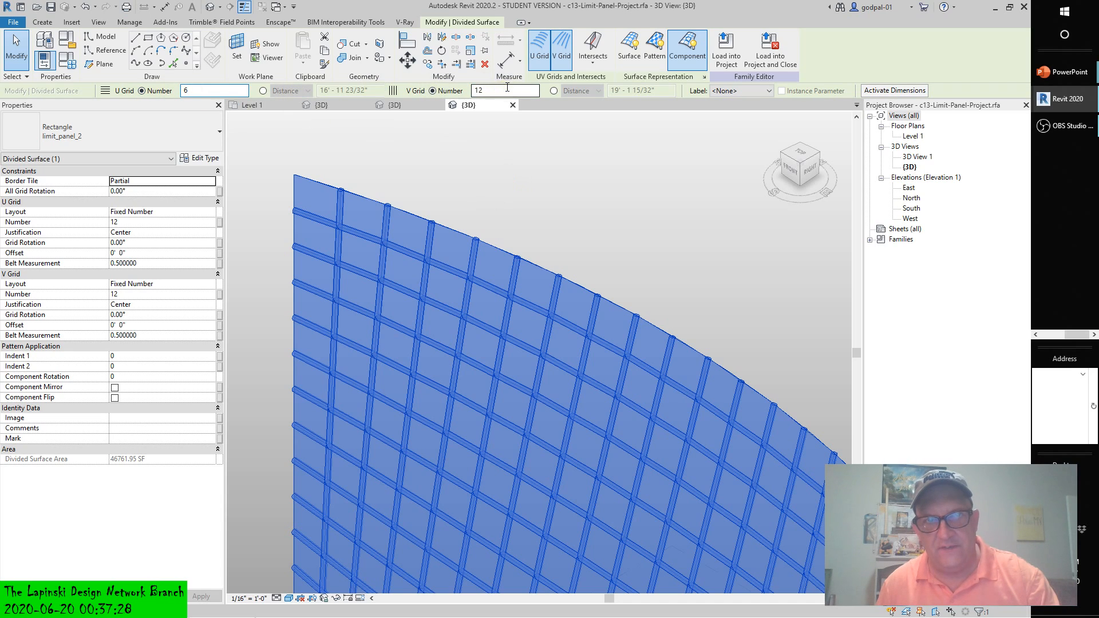
key("Return")
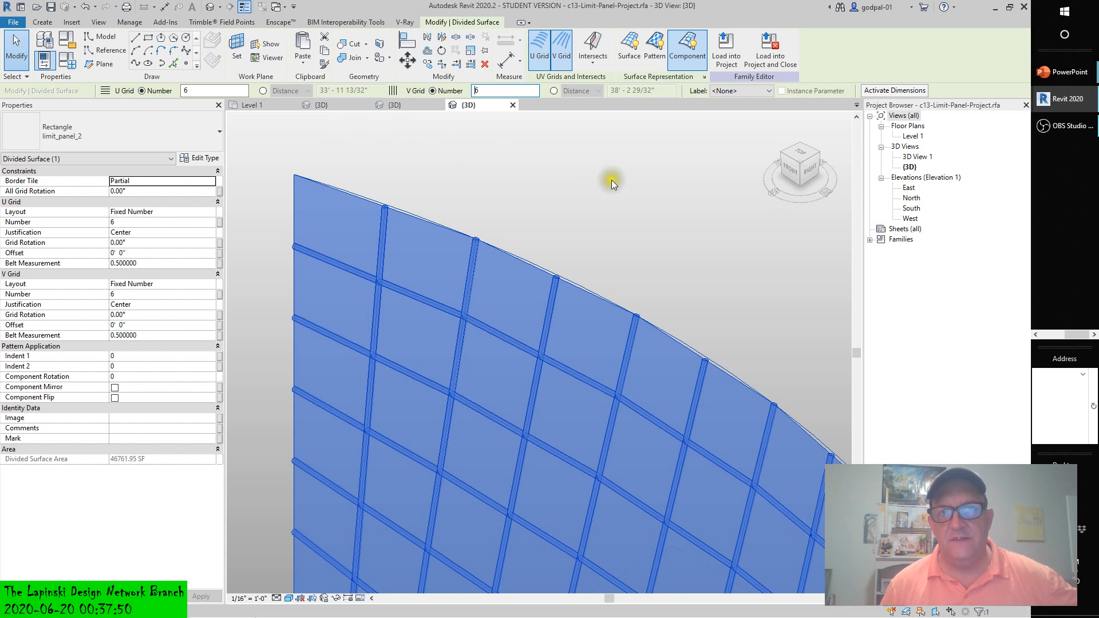
Inspect where the tubes meet the upper corner and curved edge of the whole panelled surface
middle_click_drag(611, 180, 535, 172, "shift")
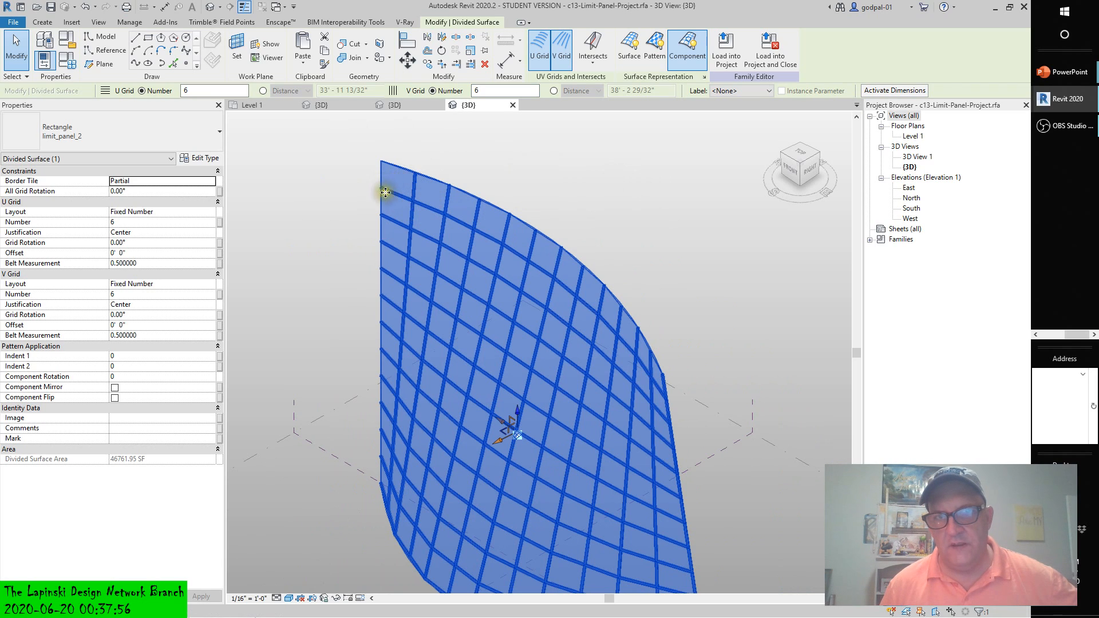
left_click(406, 166)
left_click(412, 169)
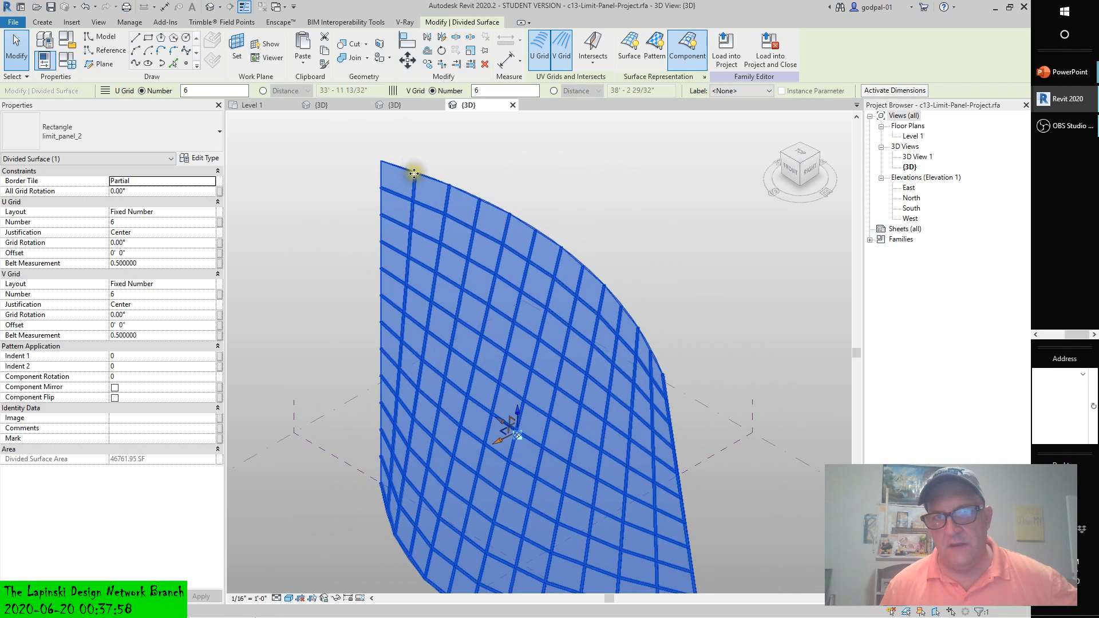
left_click(412, 170)
left_click(484, 188)
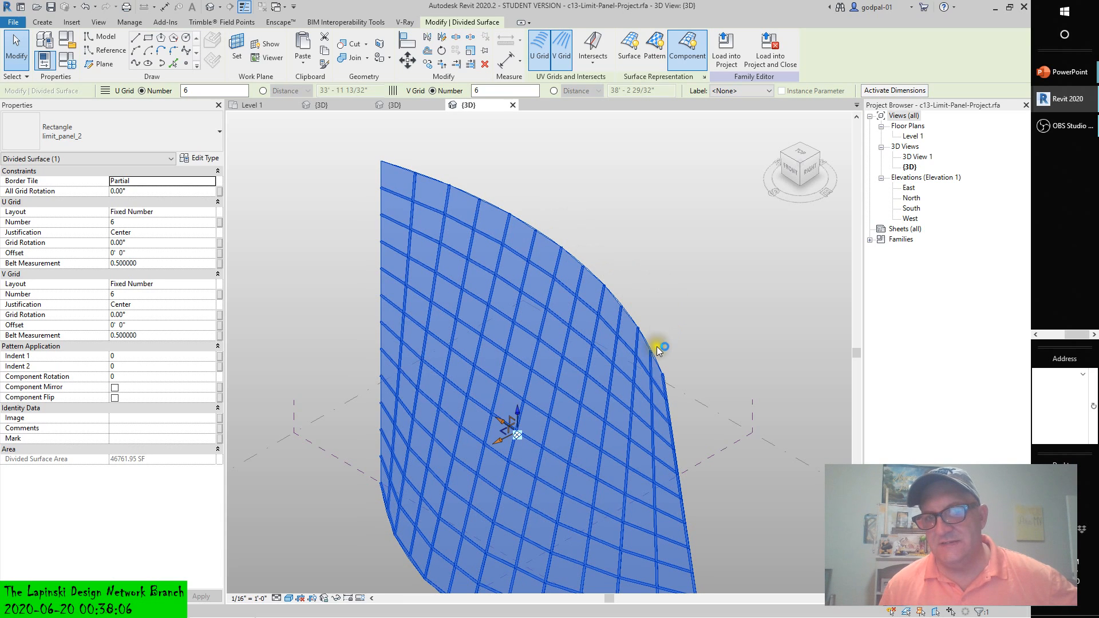
left_click(685, 314)
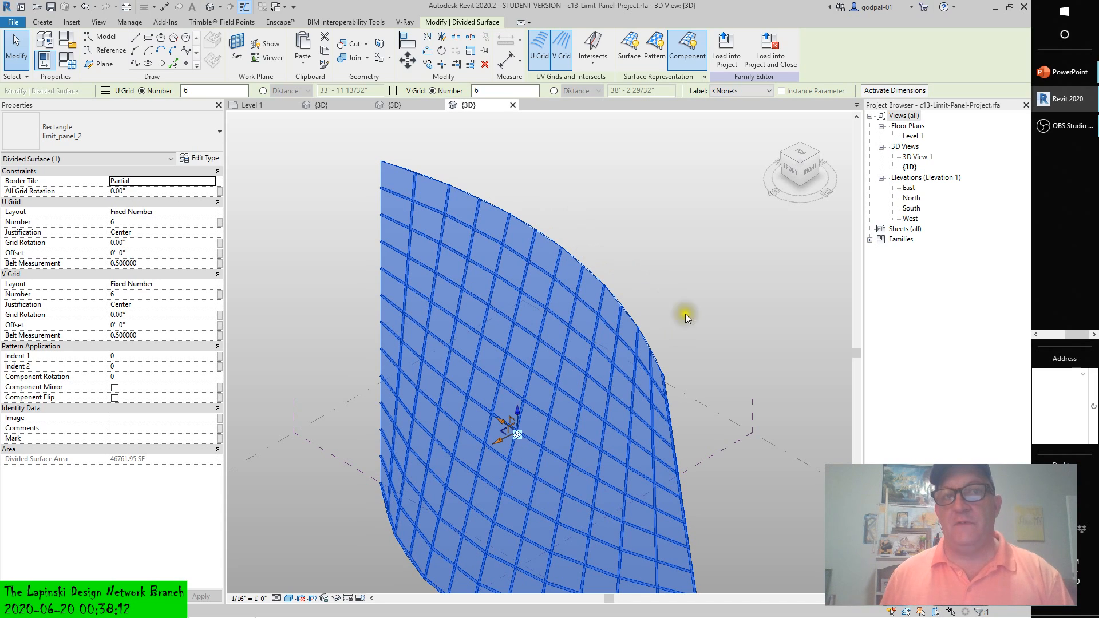
In the Family95 panel, set the divided surface's U Grid and V Grid numbers to 1
left_click(348, 105)
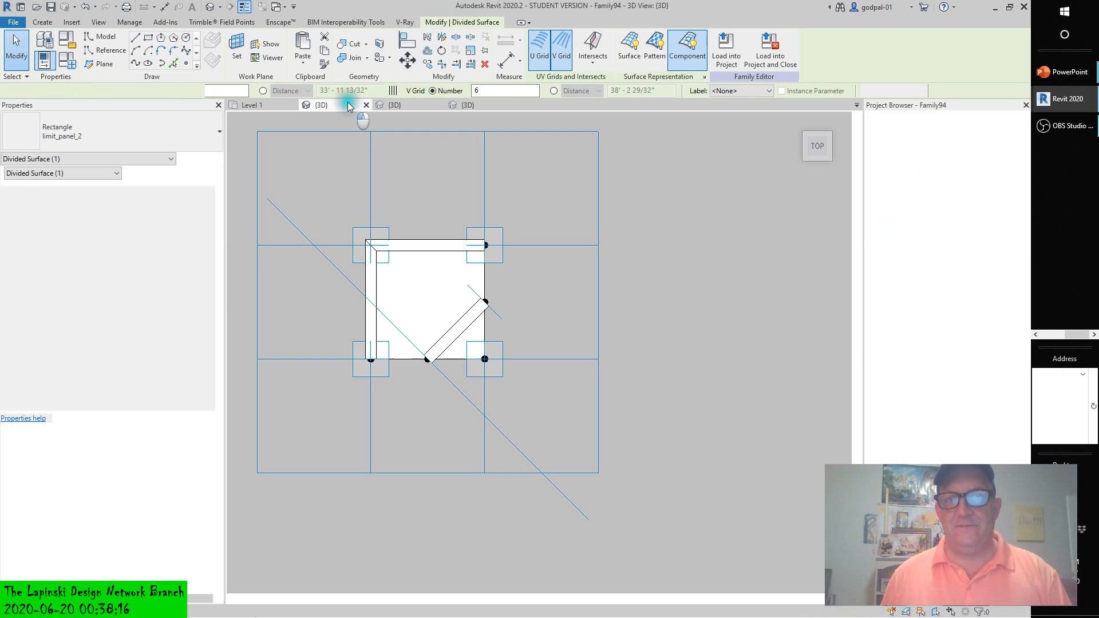
left_click(401, 105)
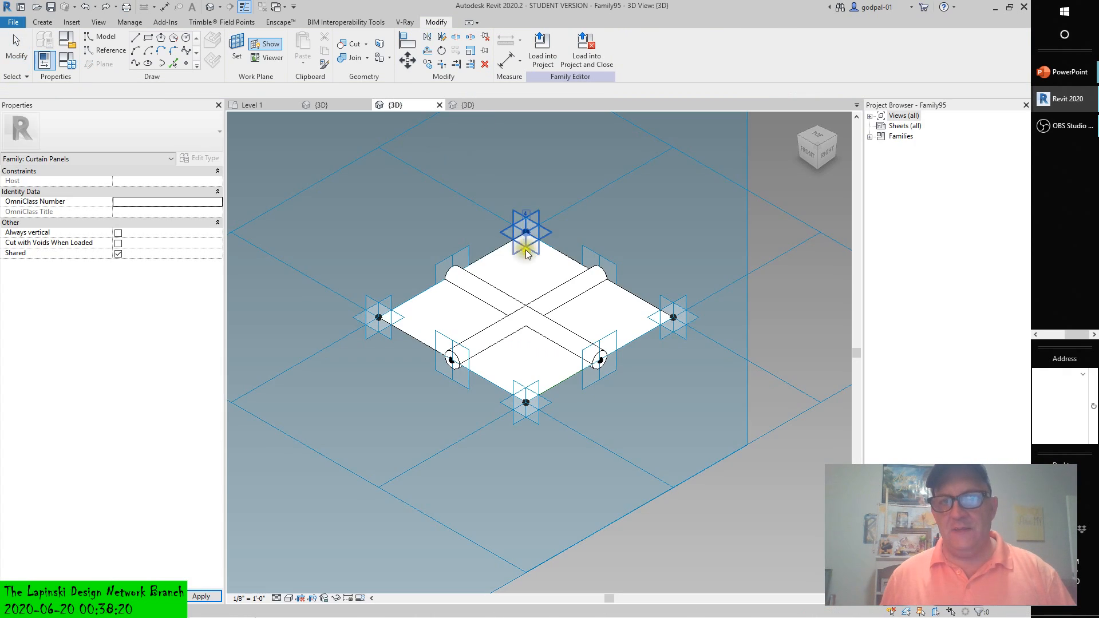
left_click(534, 273)
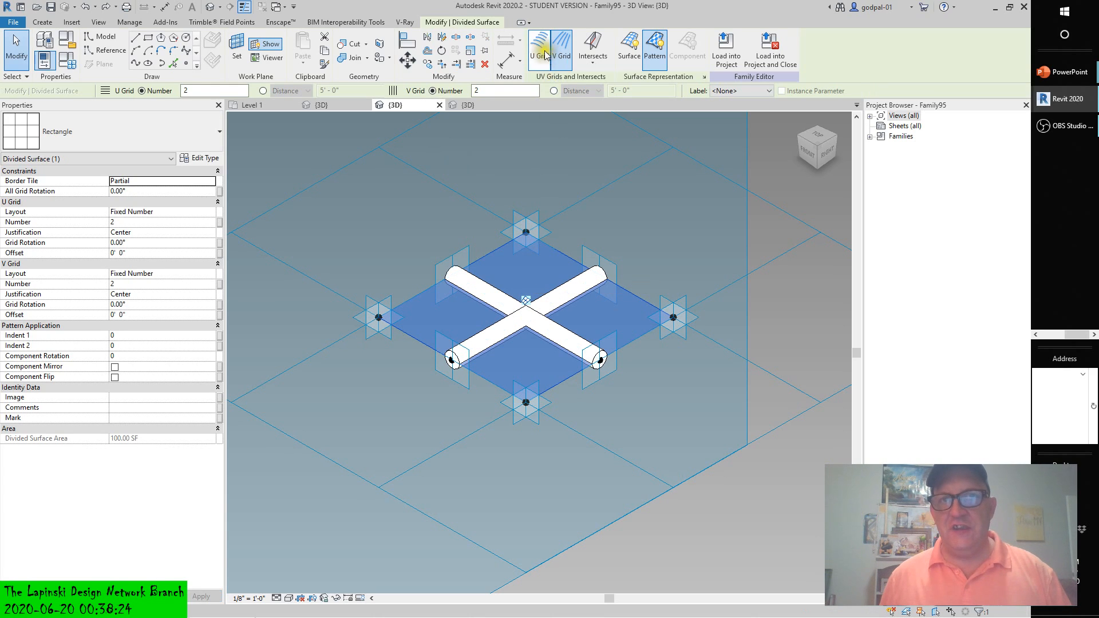
double_click(195, 90)
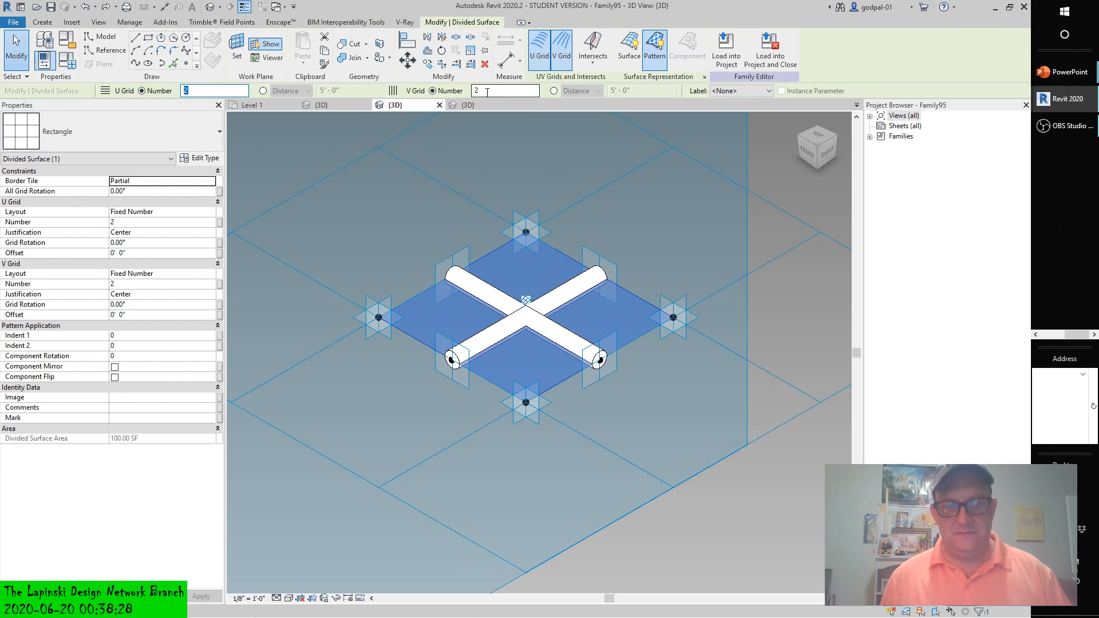
type("1")
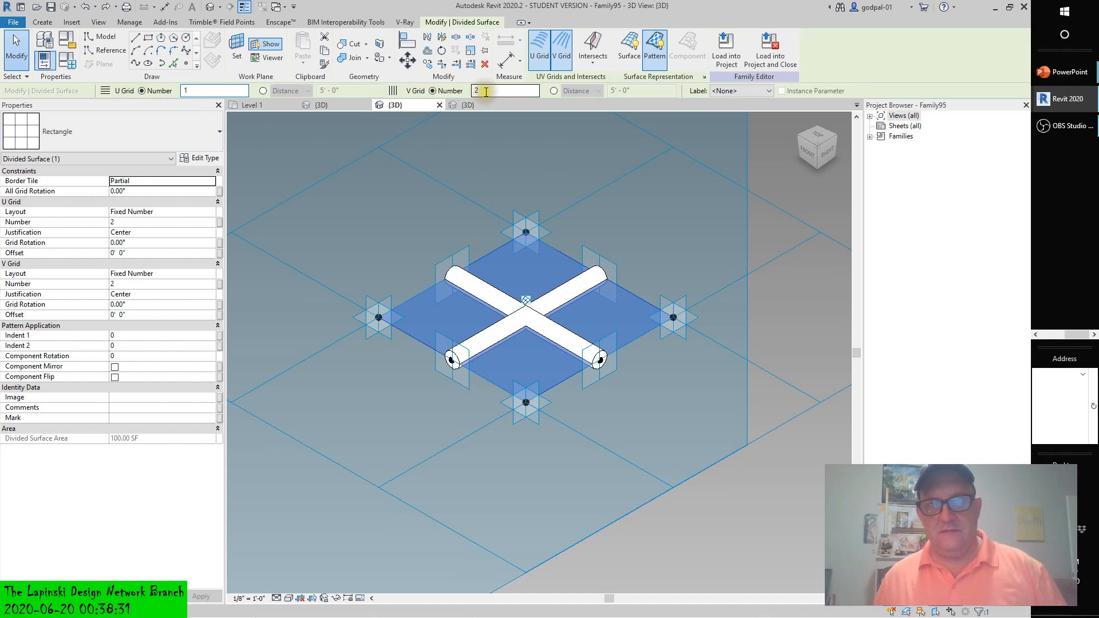
double_click(486, 92)
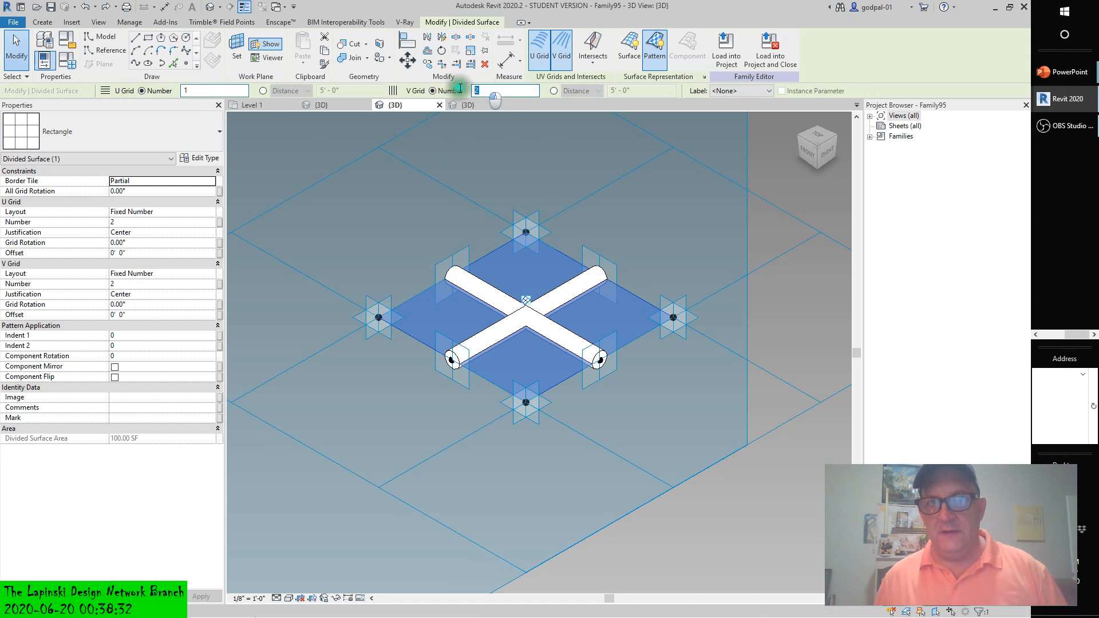
type("1")
key("Return")
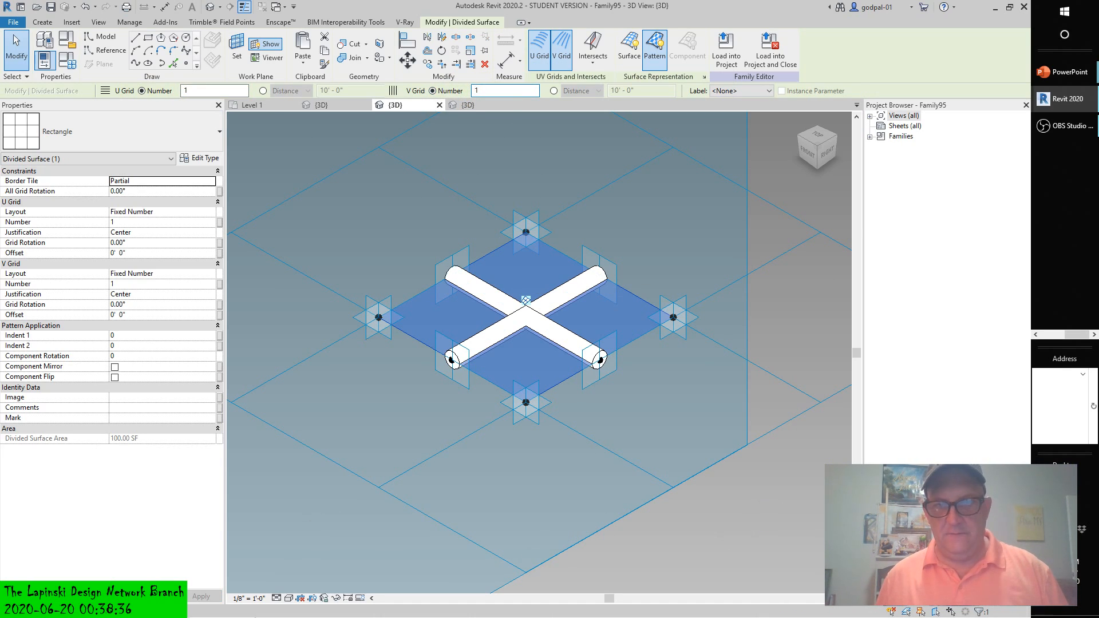
left_click(762, 510)
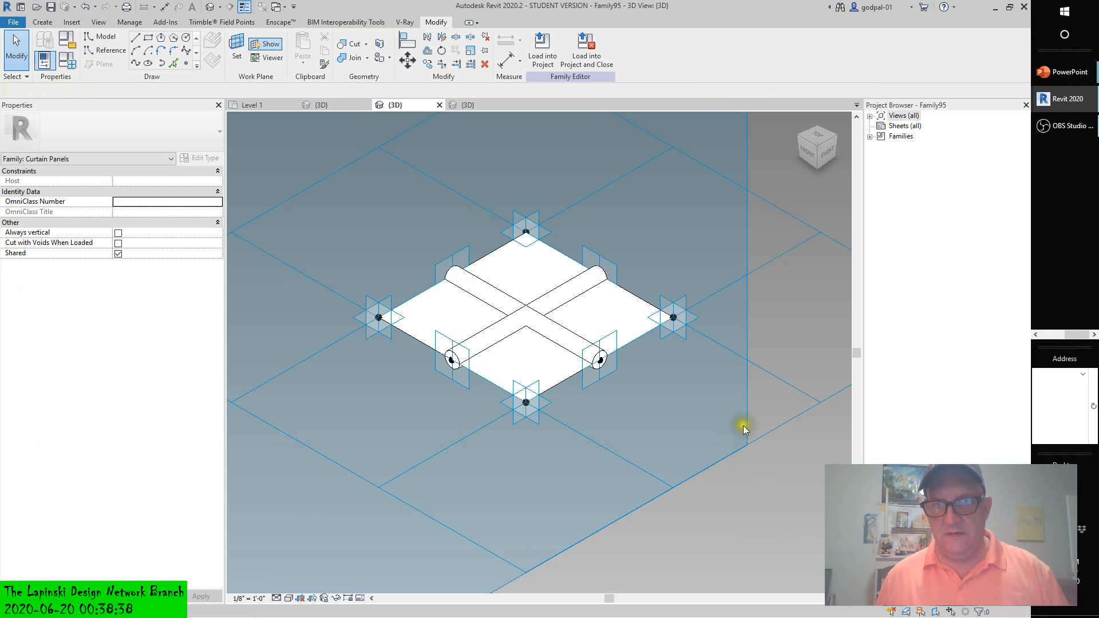
left_click(602, 322)
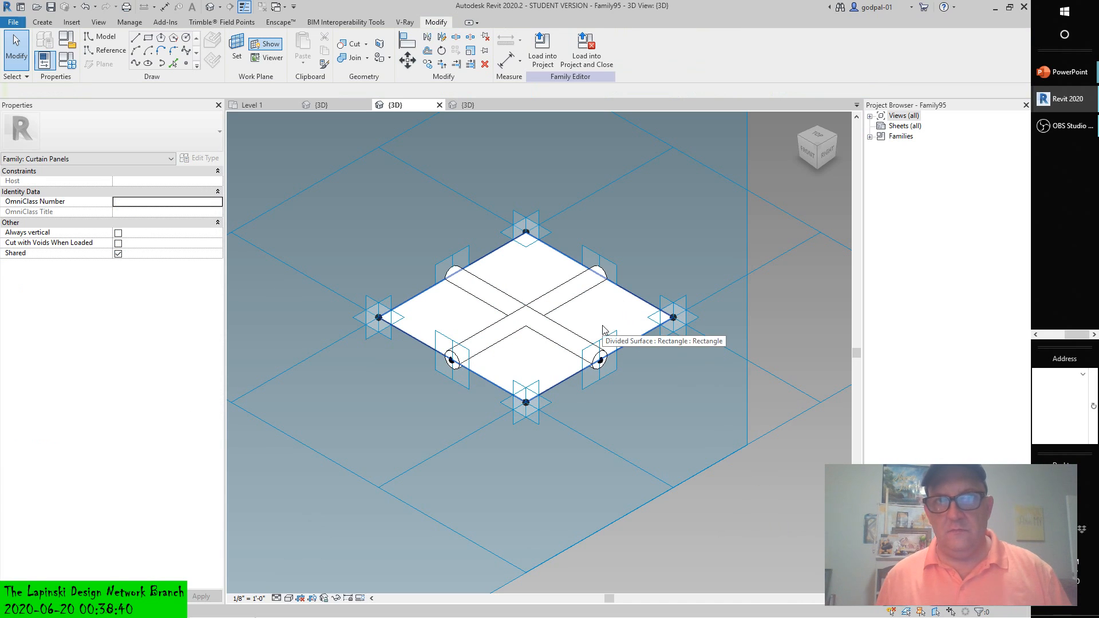
left_click(589, 96)
left_click(585, 47)
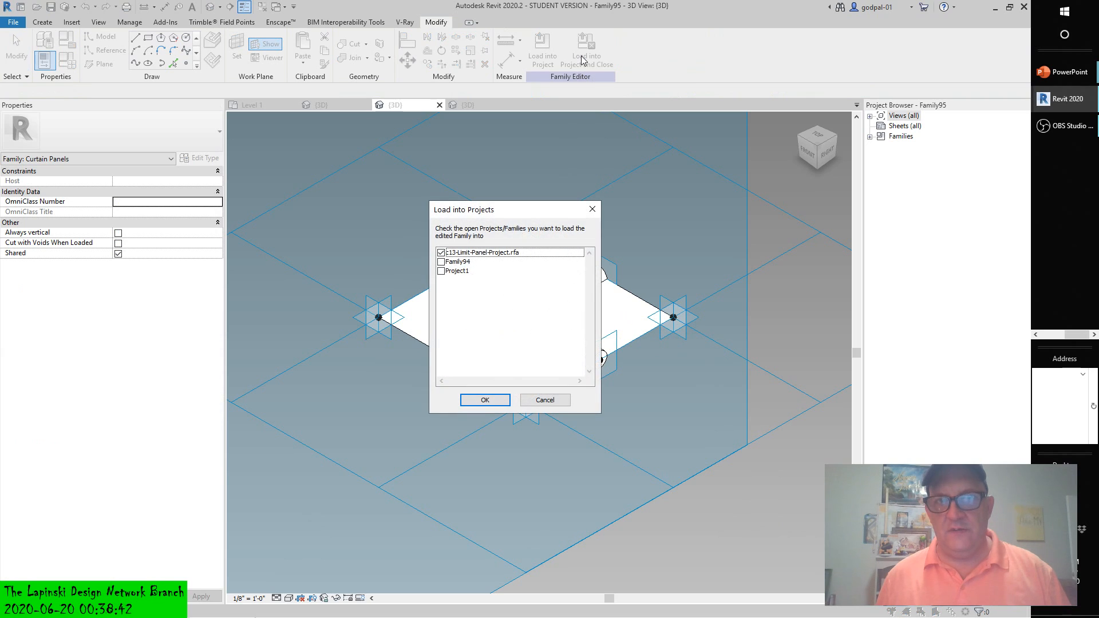
left_click(485, 400)
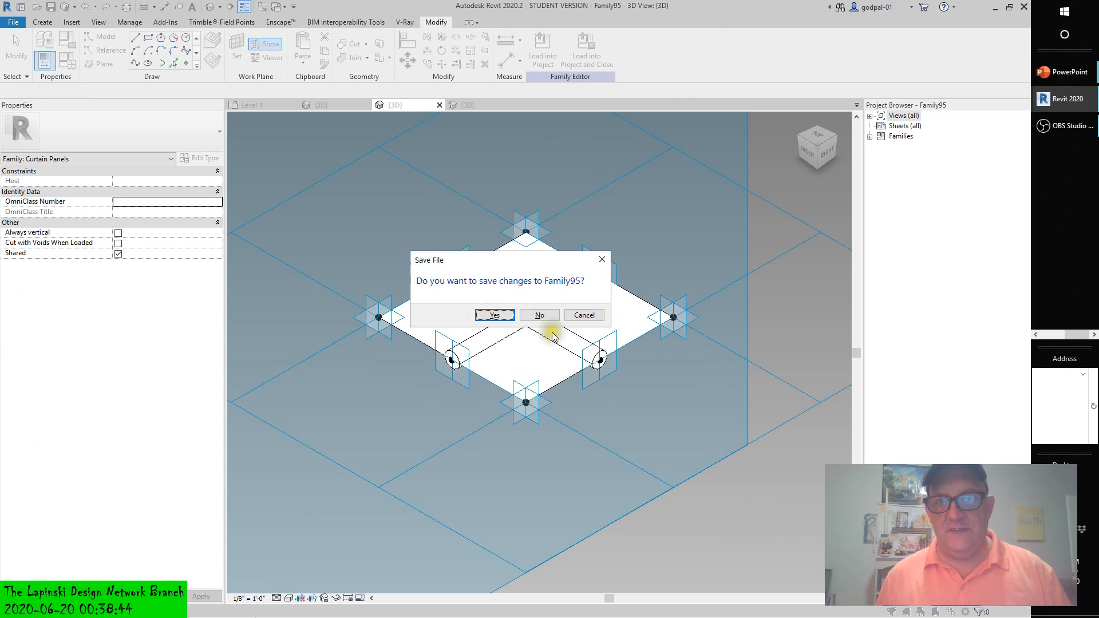
left_click(494, 316)
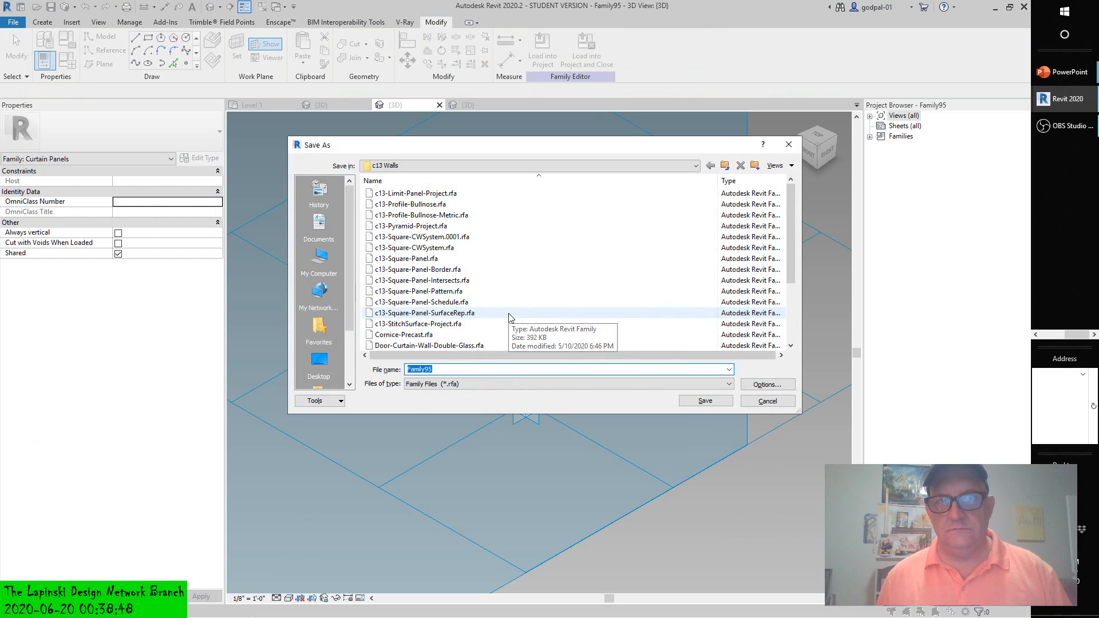
left_click(706, 401)
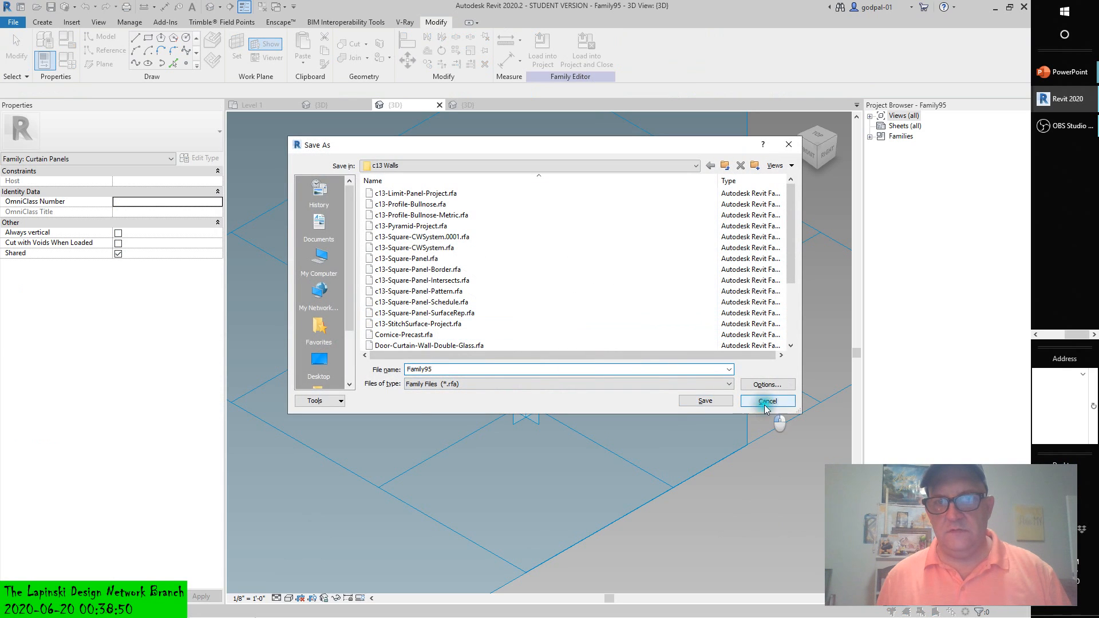
Load Family95 into c13-Limit-Panel-Project.rfa, overwriting the existing family and the shared Family94 together with their parameter values
left_click(550, 52)
left_click(491, 401)
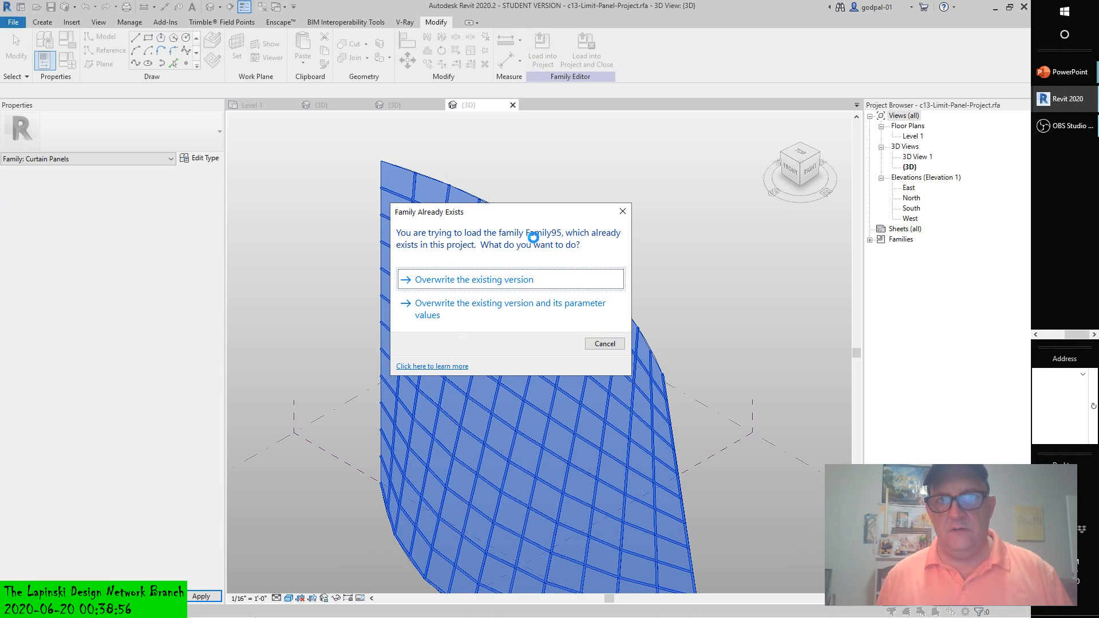
left_click(467, 304)
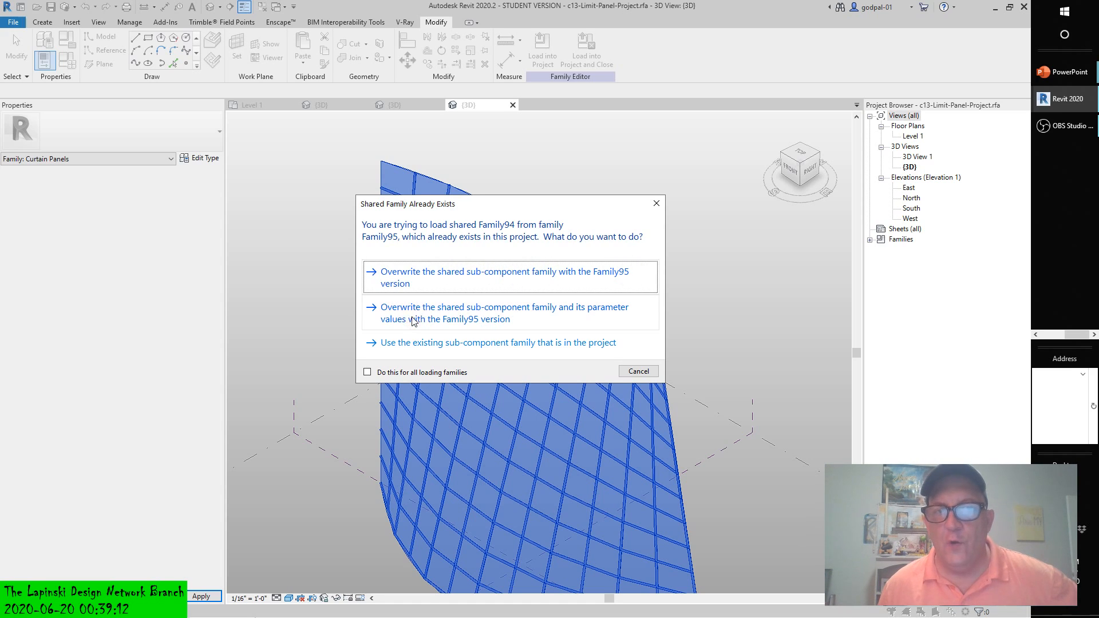
left_click(492, 313)
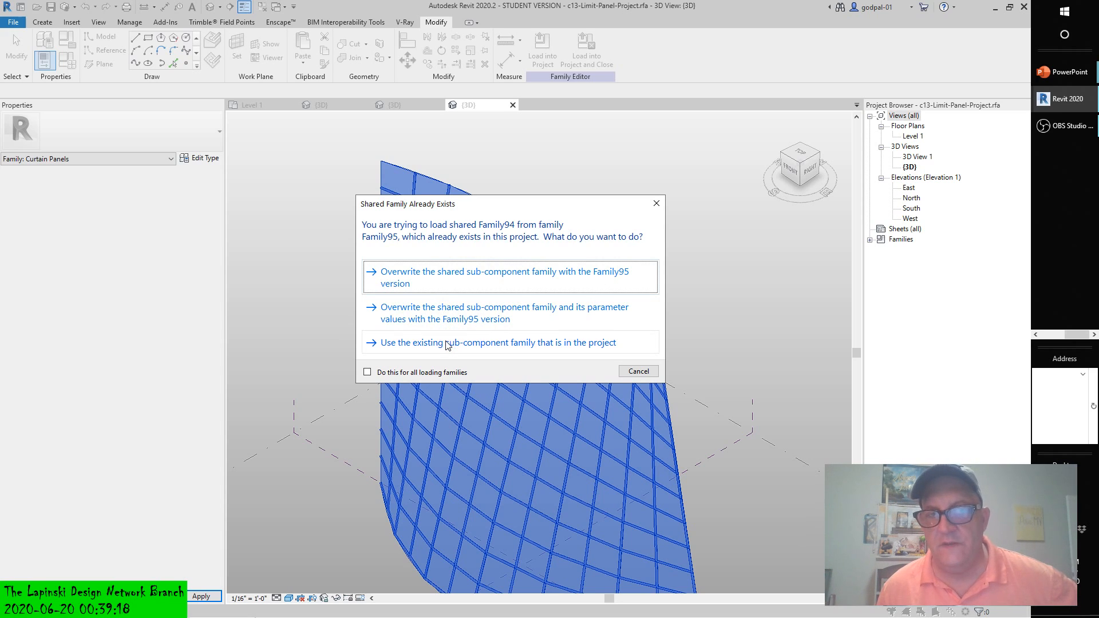
left_click(427, 317)
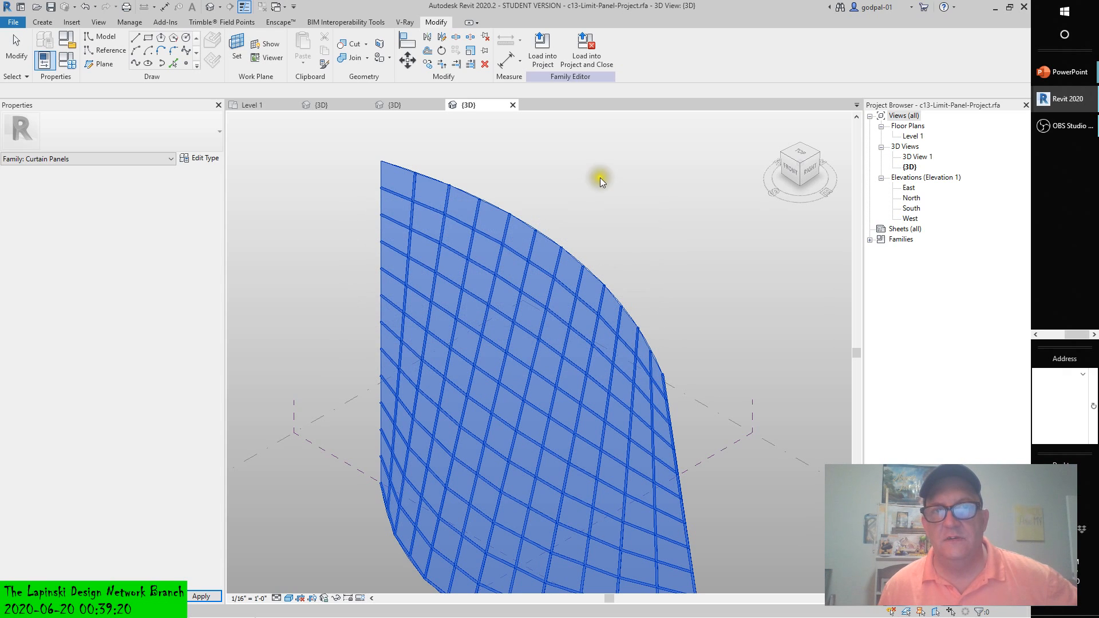
left_click(600, 178)
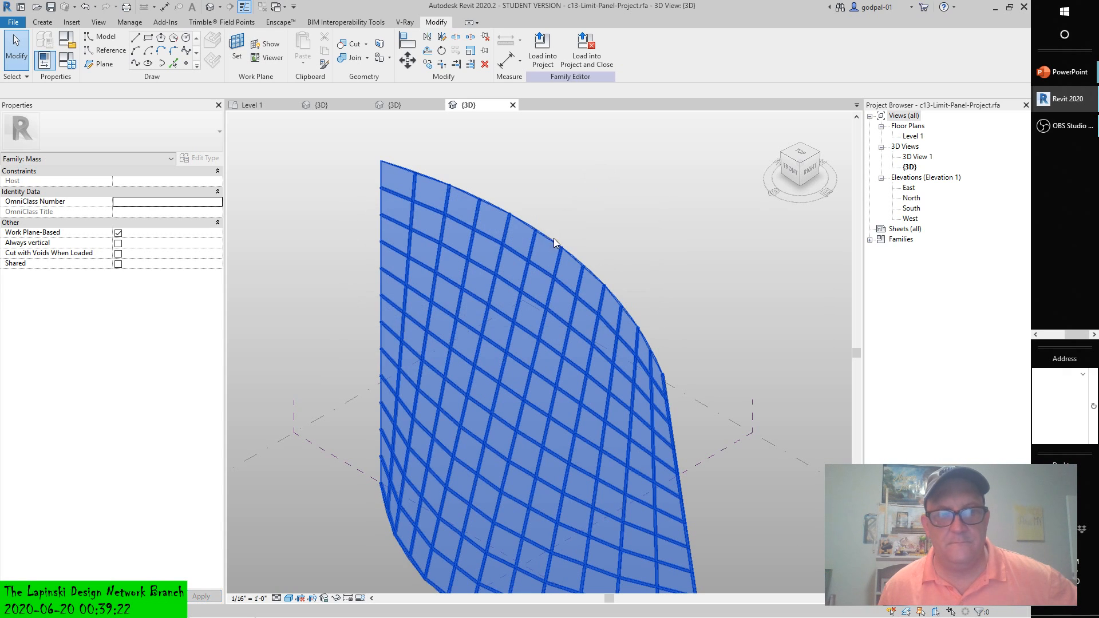
left_click(378, 346)
scroll(377, 346, "down", 4)
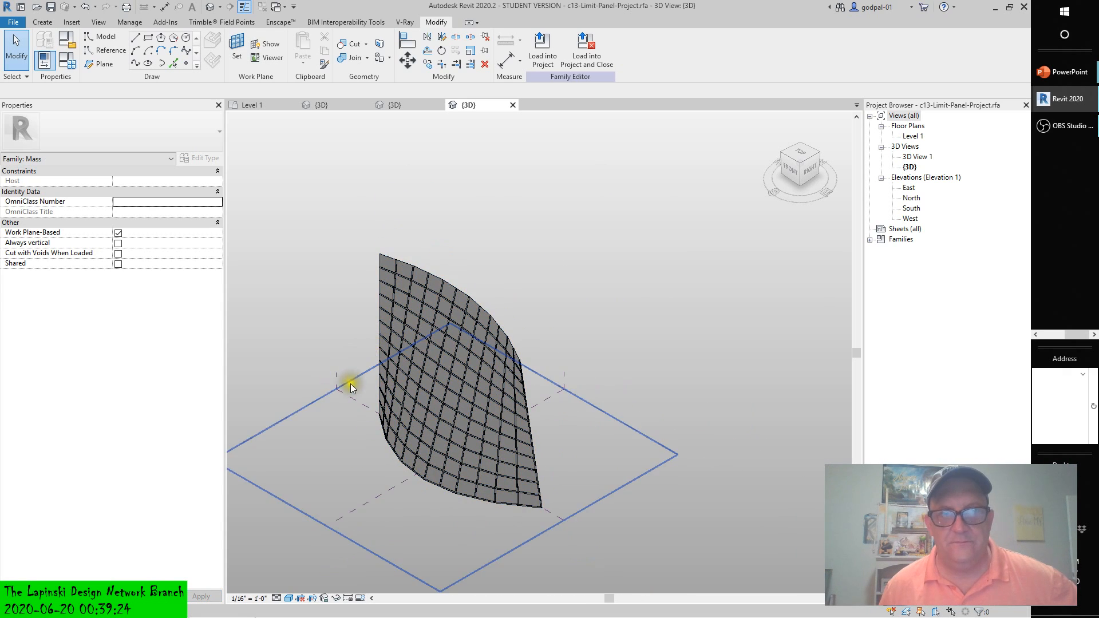
Undo the most recent changes to the panelled mass surface in c13-Limit-Panel-Project.rfa
scroll(351, 383, "up", 3)
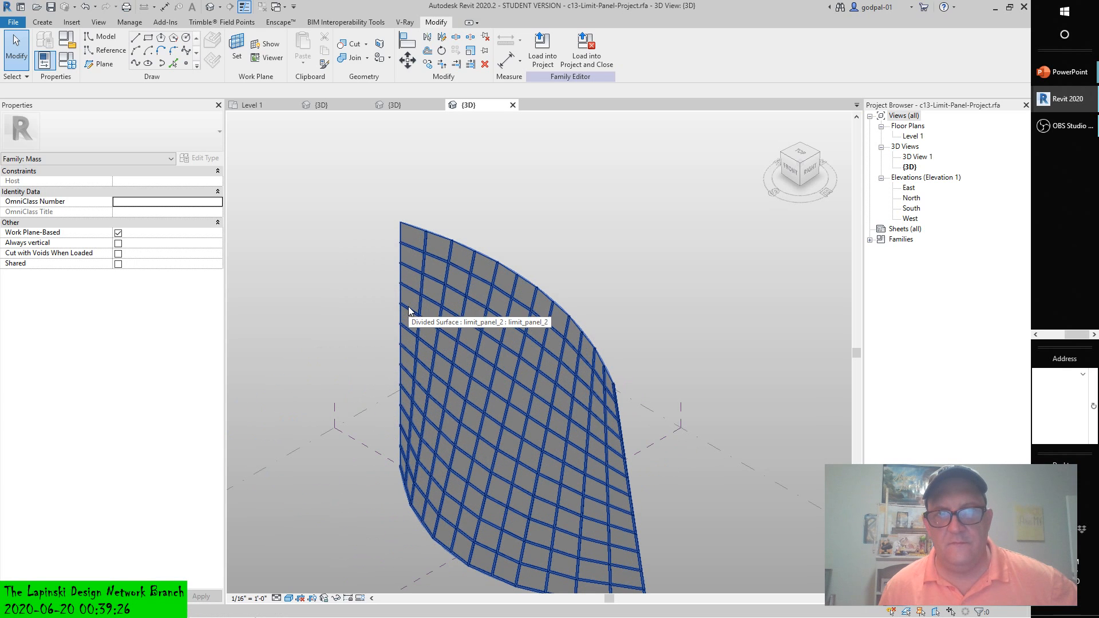
left_click(85, 7)
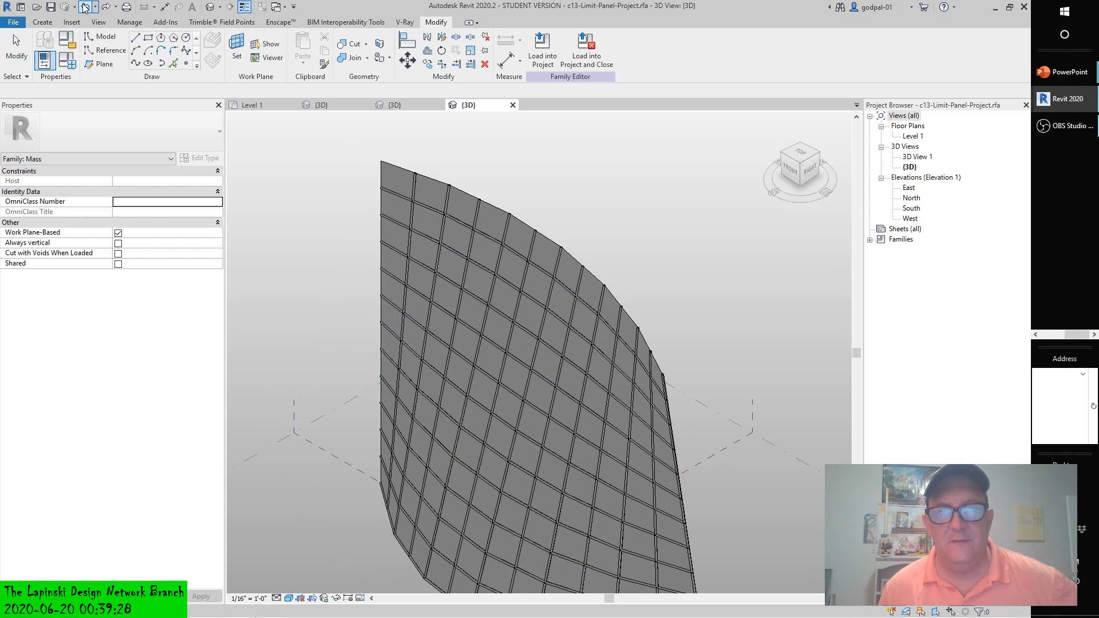
left_click(86, 7)
left_click(88, 10)
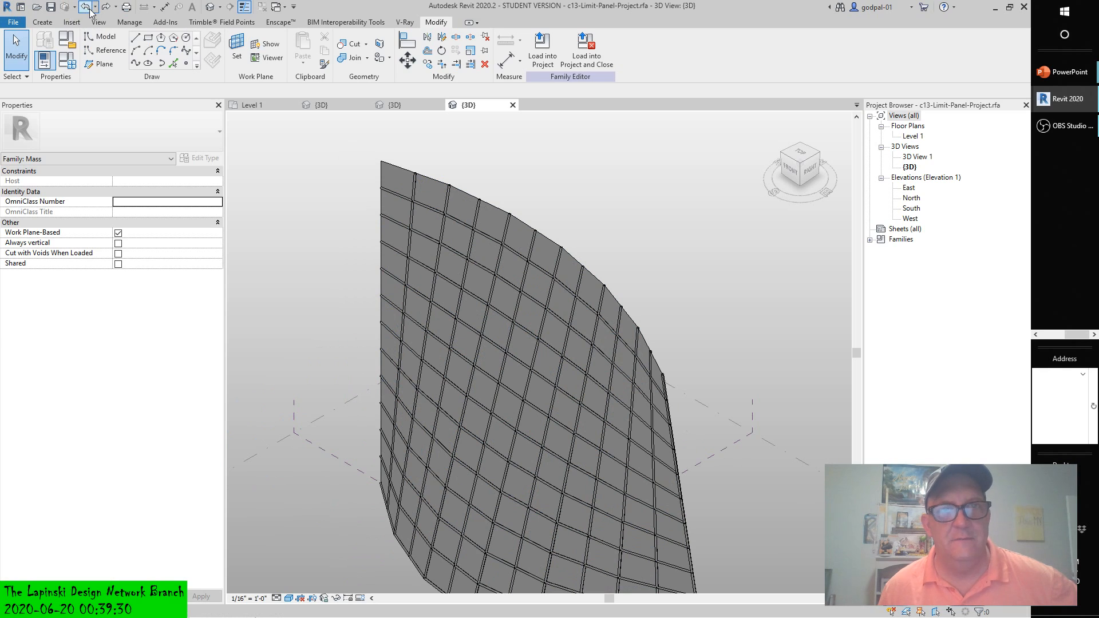
left_click(87, 10)
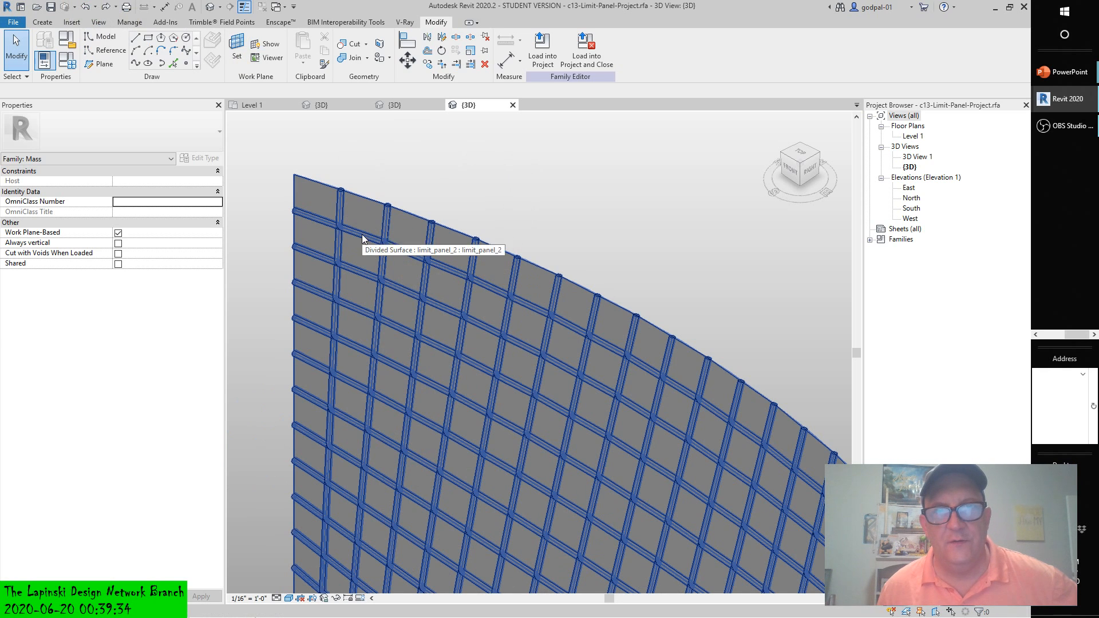
Apply the Family95 rectangle panel to the mass's divided surface, and select the divided surface in the Family95 panel family
left_click(395, 242)
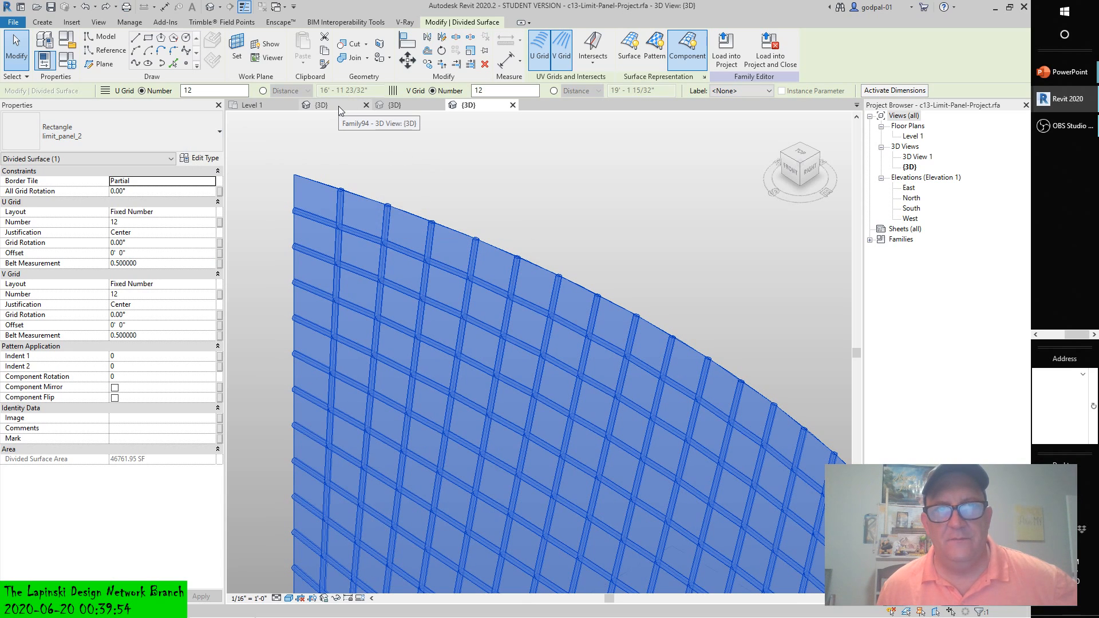
left_click(219, 131)
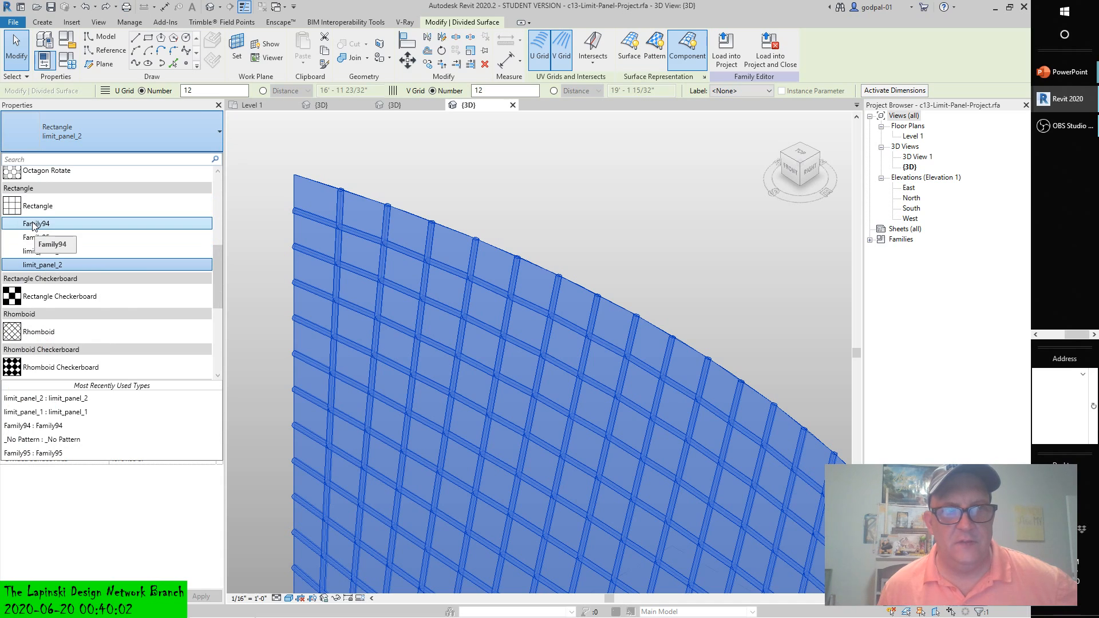
left_click(48, 239)
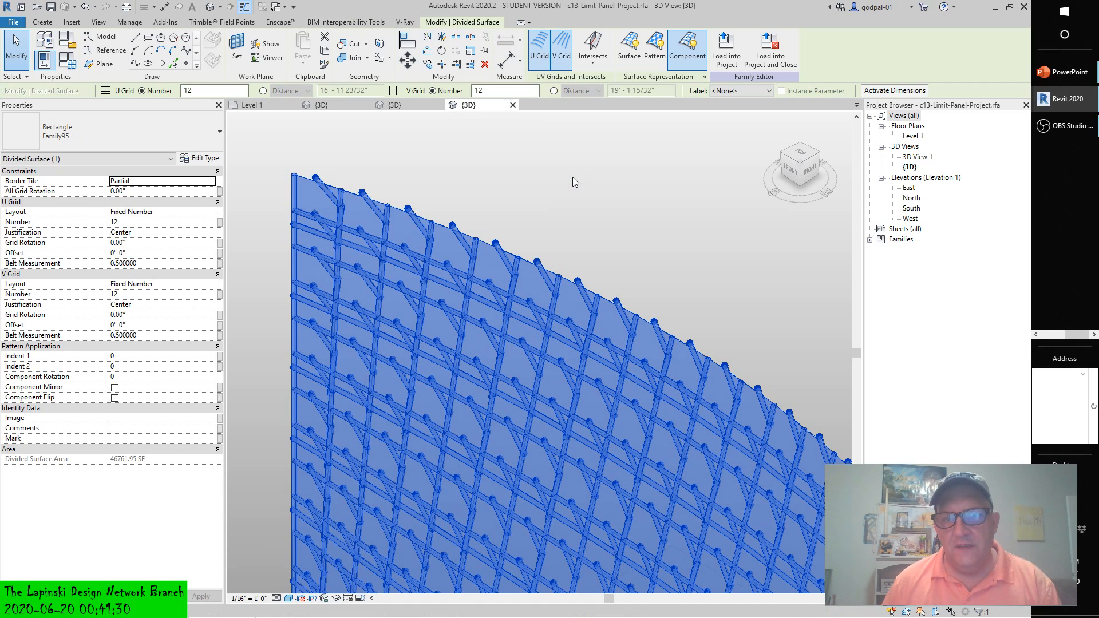
left_click(394, 105)
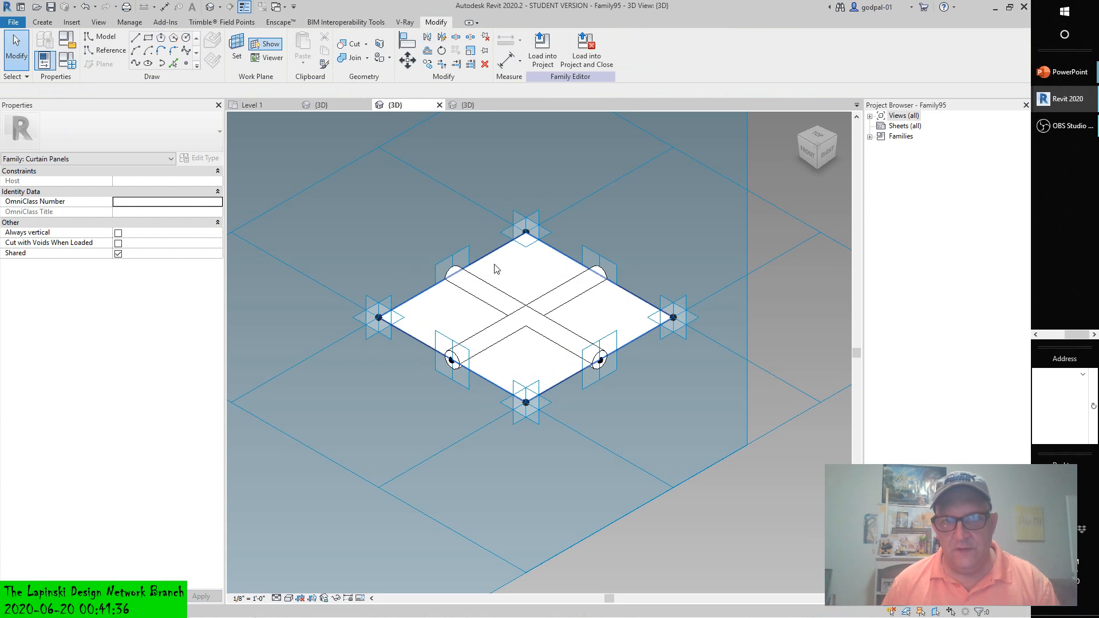
left_click(510, 279)
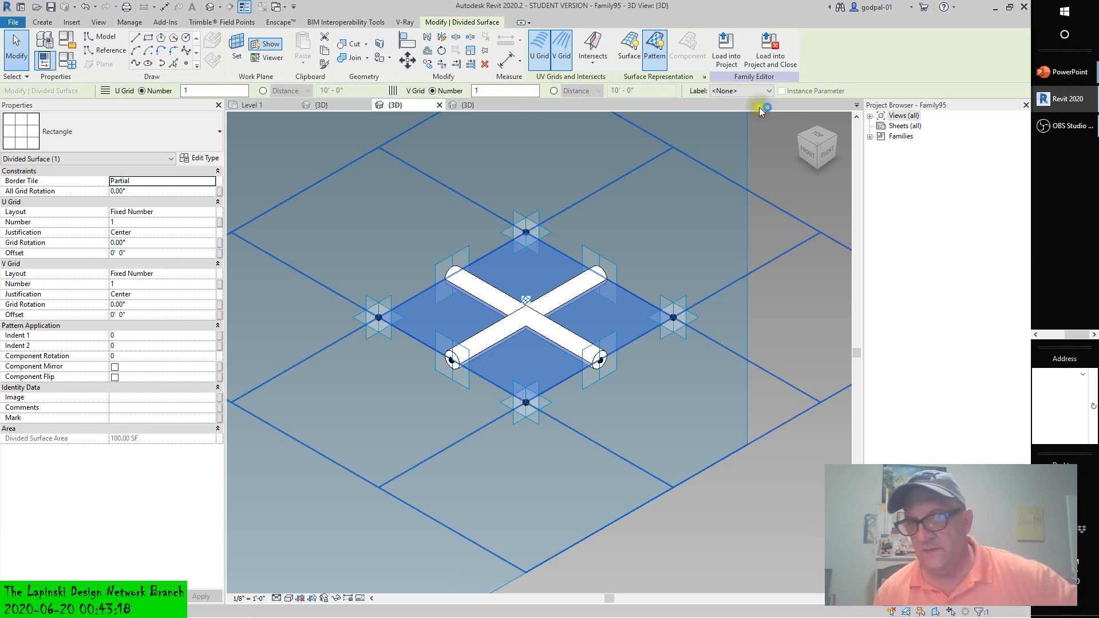
left_click(1012, 296)
left_click_drag(1078, 334, 1056, 335)
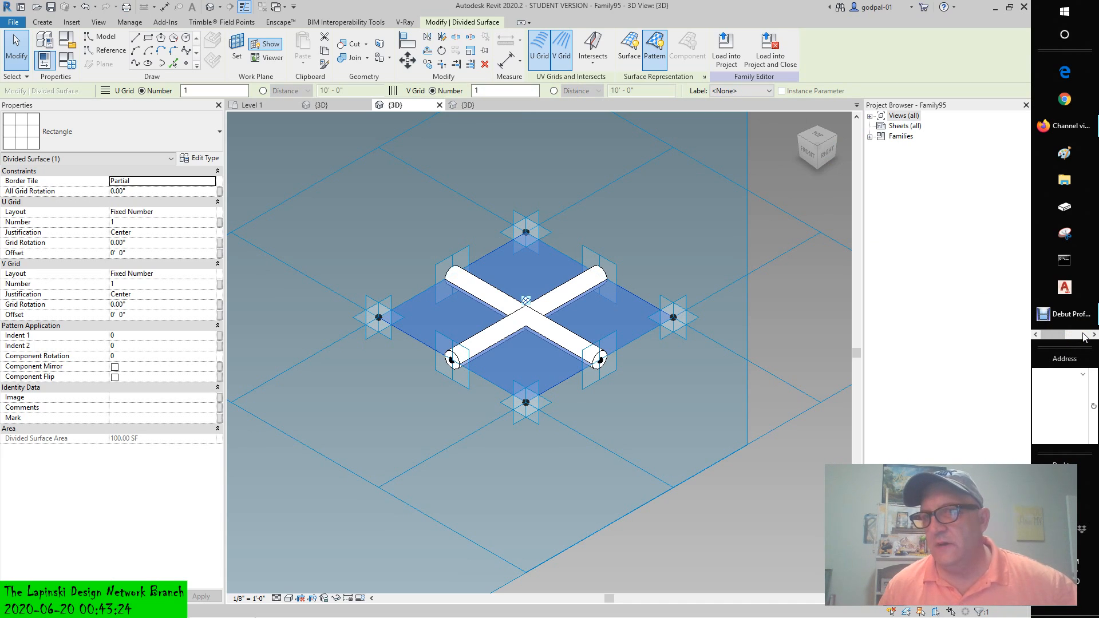
mouse_move(1063, 318)
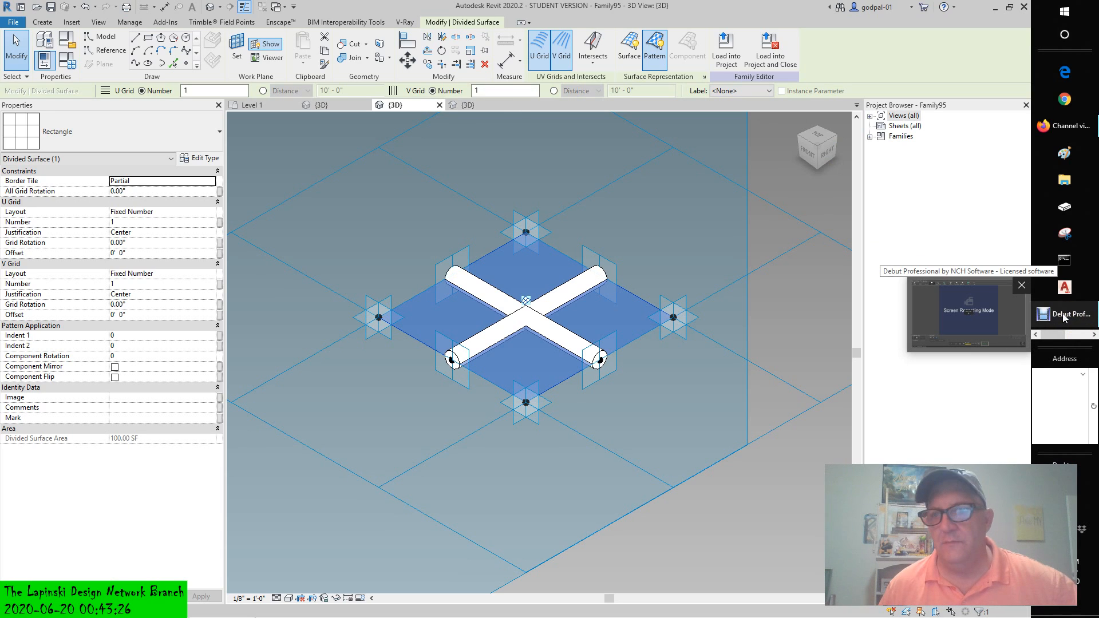
left_click(998, 317)
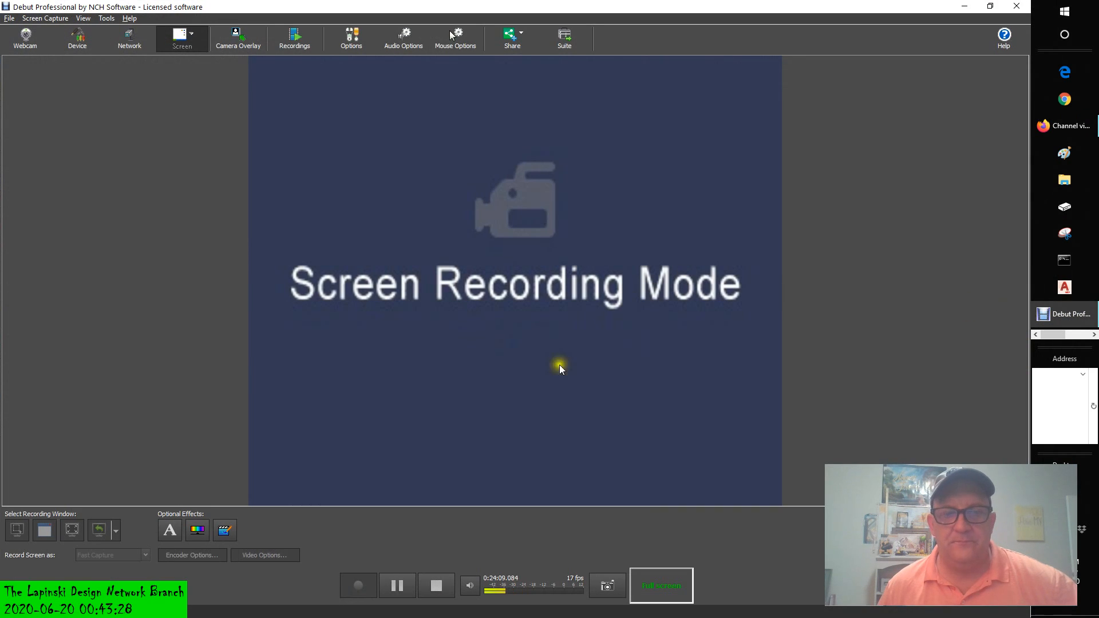